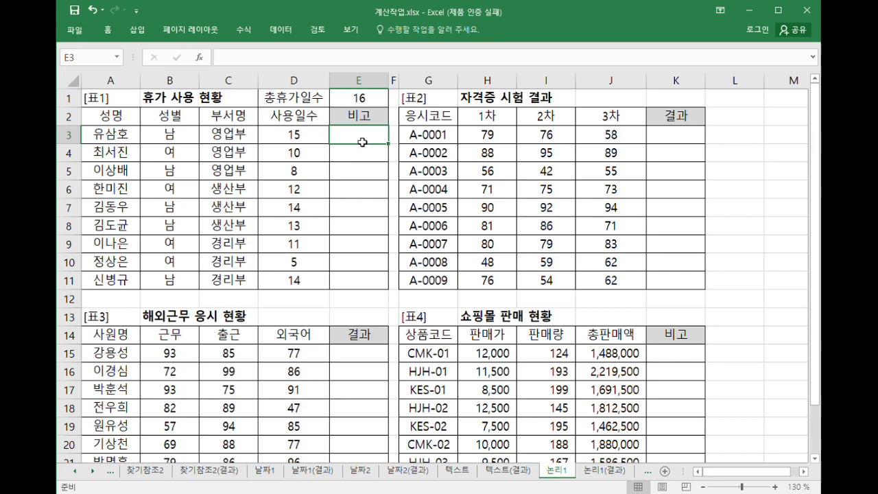
{"action": "left_click", "coordinate": [368, 98]}
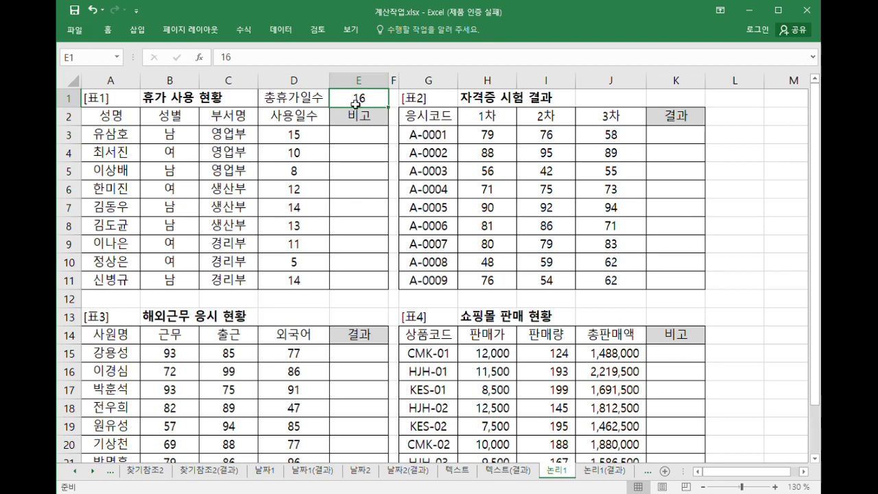
{"action": "left_click_drag", "start_coordinate": [309, 136], "coordinate": [303, 288]}
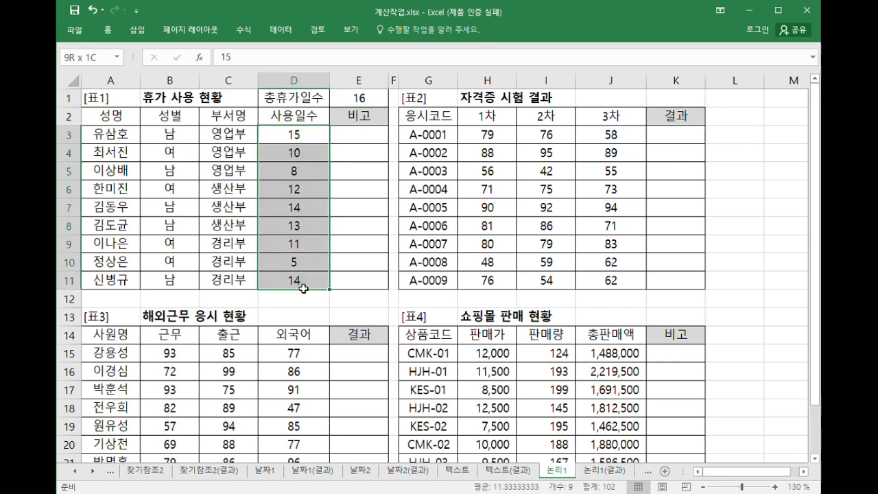
{"action": "left_click", "coordinate": [373, 96]}
{"action": "left_click", "coordinate": [281, 141]}
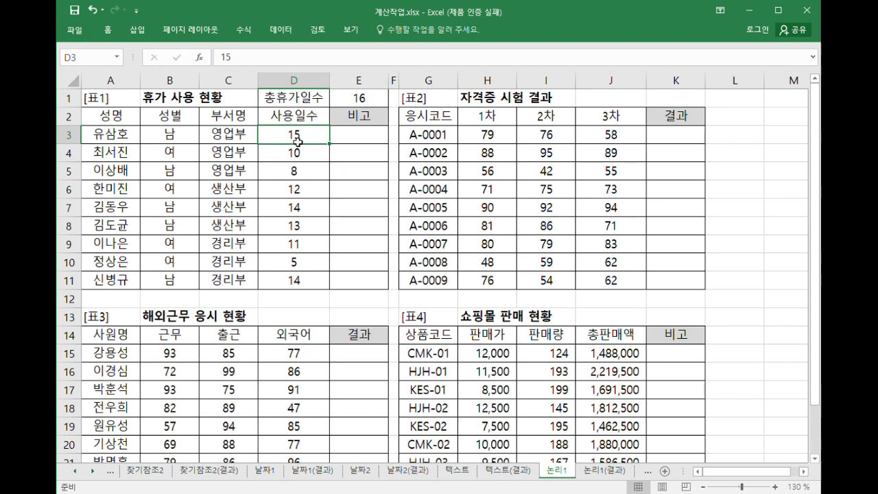
Begin an IF formula in E3 of table 1 that returns "휴가독촉" when $E$1-D3>=8
{"action": "left_click", "coordinate": [358, 139]}
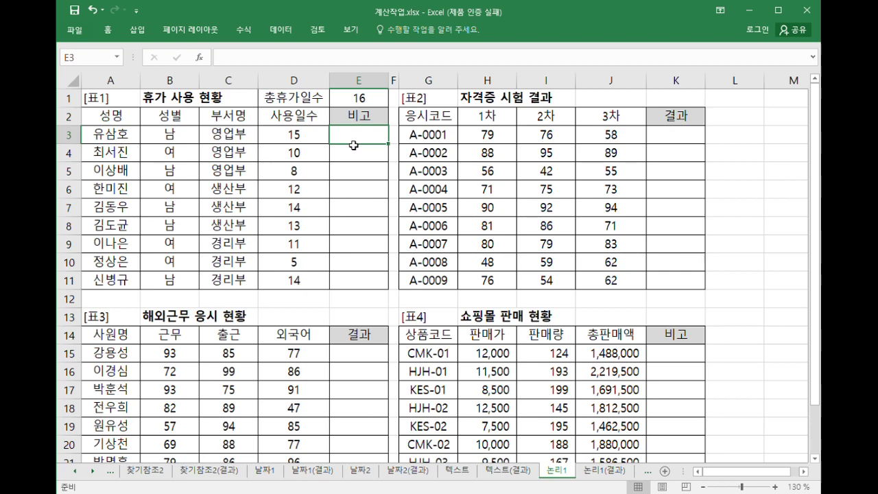
{"action": "type", "text": "=if("}
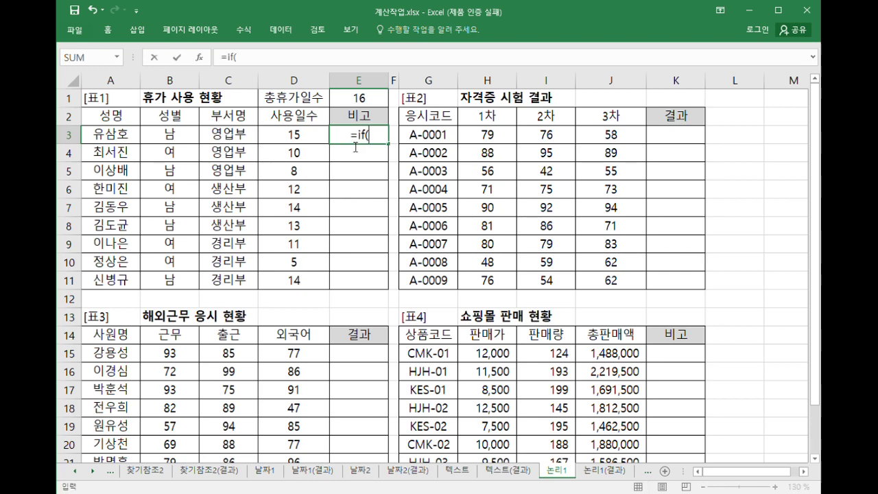
{"action": "left_click", "coordinate": [379, 99]}
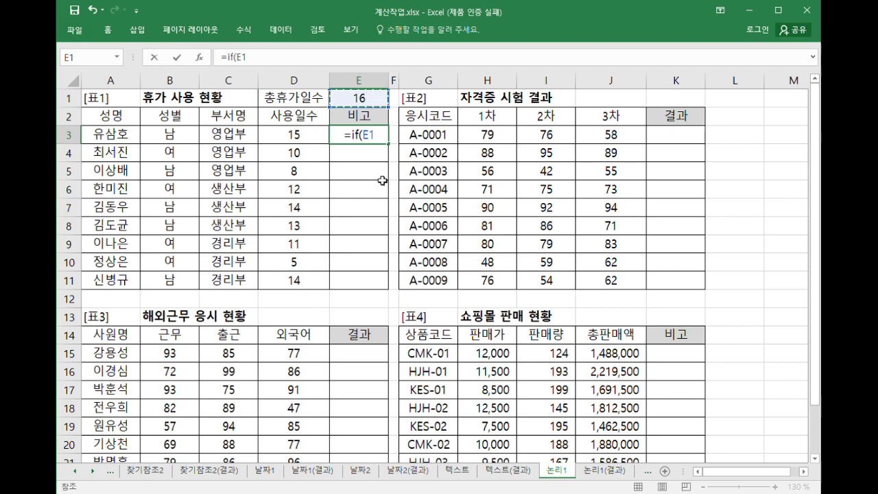
{"action": "key", "text": "F4"}
{"action": "type", "text": "-"}
{"action": "left_click", "coordinate": [312, 139]}
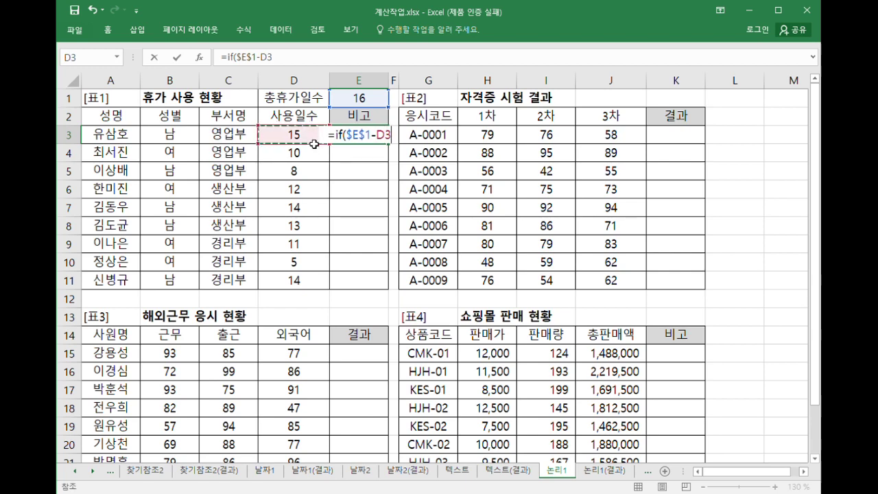
{"action": "type", "text": ">=8"}
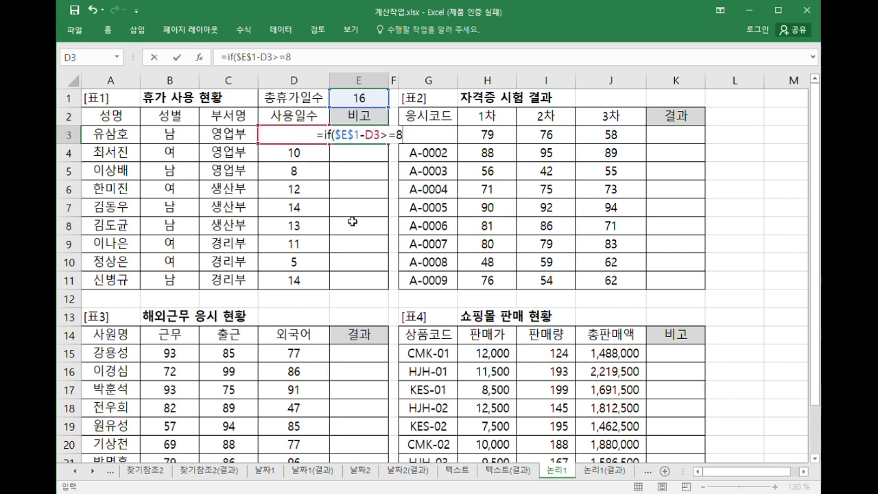
{"action": "type", "text": ", \"ㅎ"}
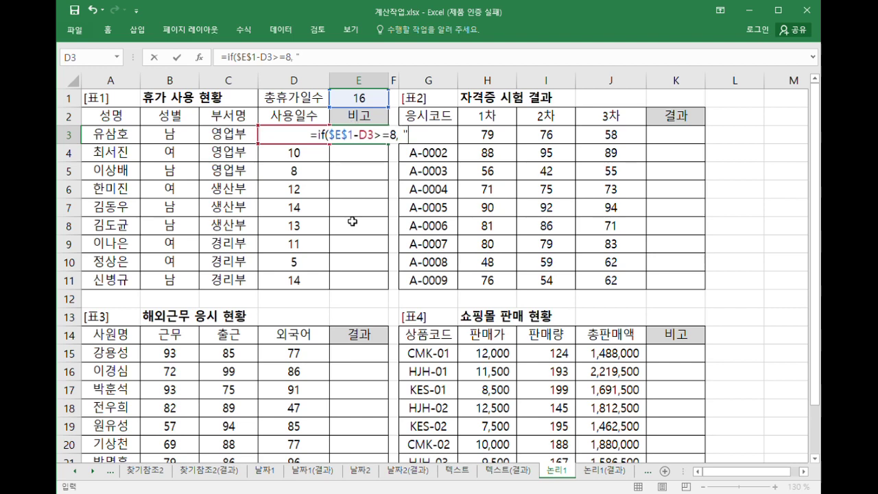
{"action": "type", "text": "휴가독촉"}
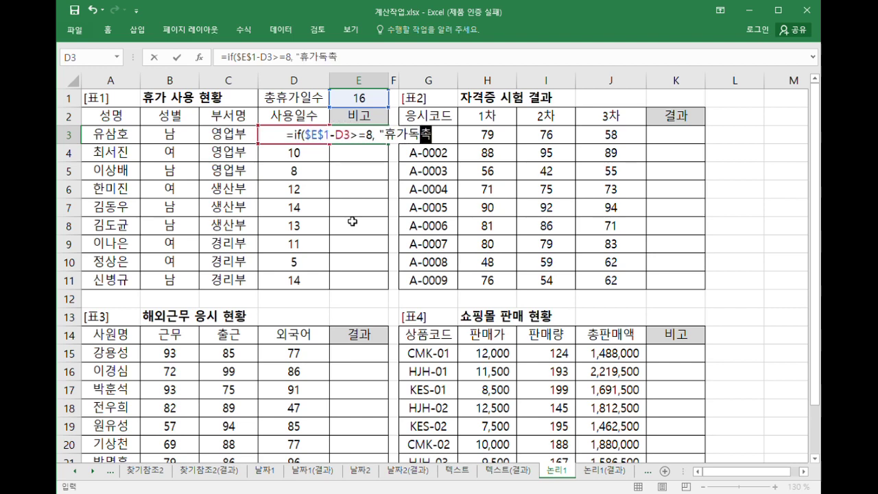
{"action": "type", "text": "\","}
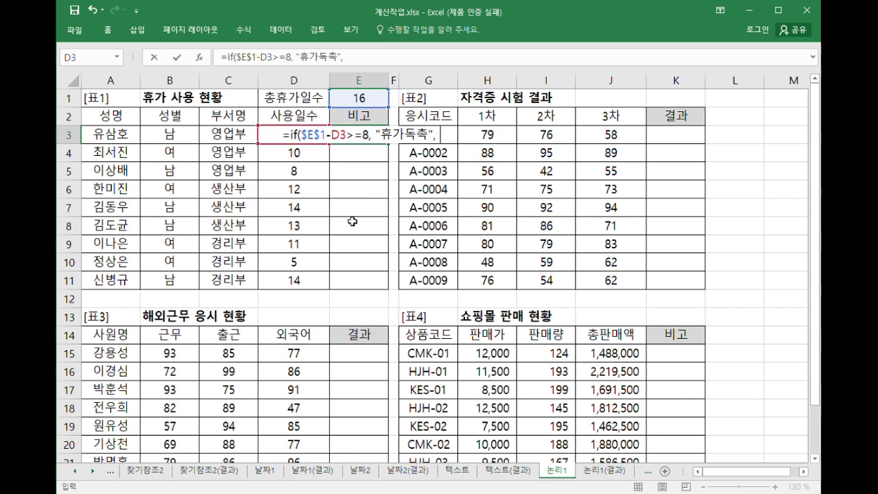
Complete the E3 formula with a nested IF returning "휴가권장" when $E$1-D3>=4 and an empty string otherwise
{"action": "type", "text": " if("}
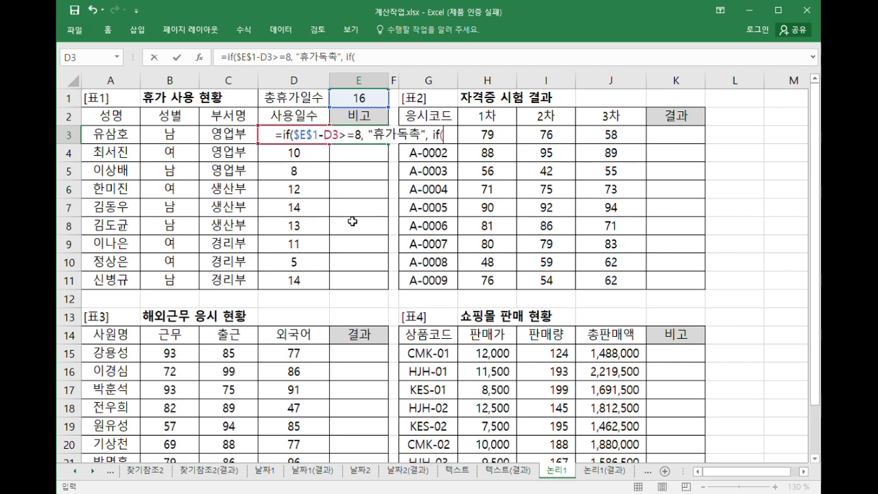
{"action": "left_click", "coordinate": [360, 100]}
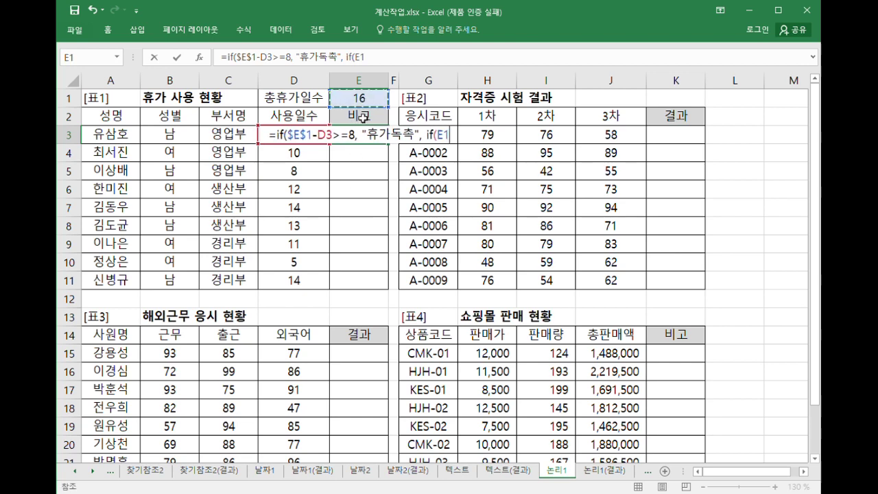
{"action": "key", "text": "F4"}
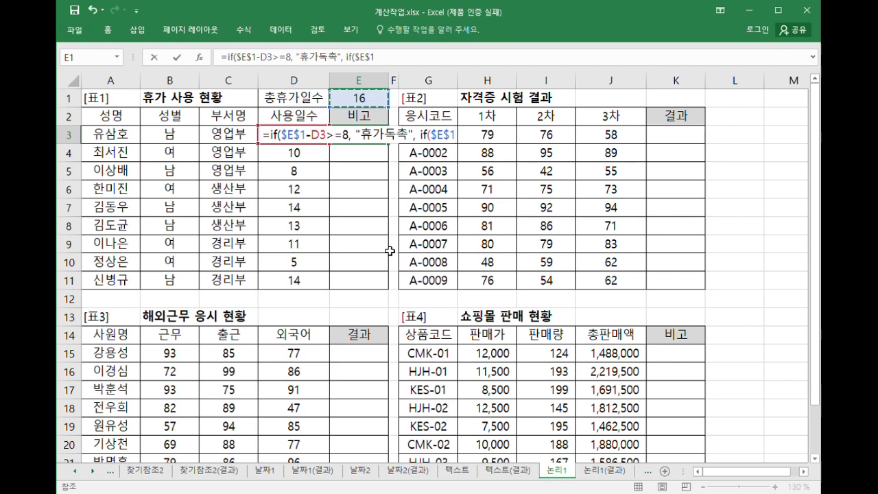
{"action": "type", "text": "-D3"}
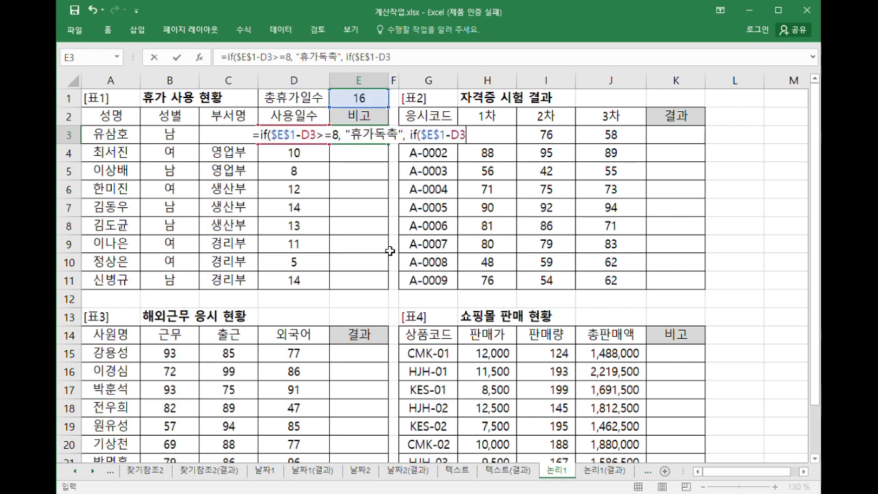
{"action": "type", "text": ">="}
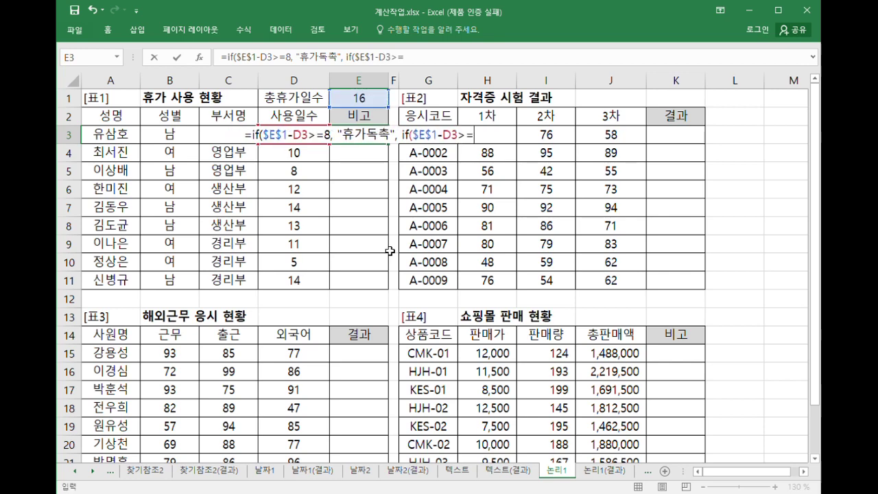
{"action": "type", "text": "4, \"g"}
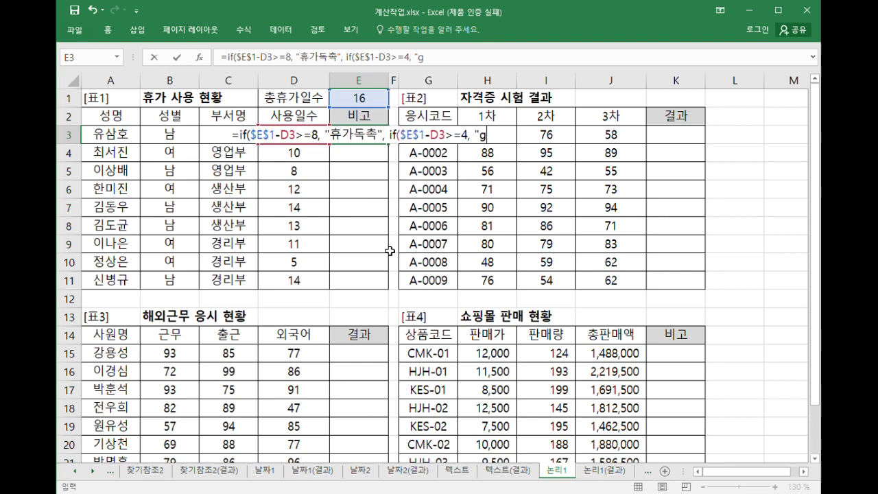
{"action": "key", "text": "BackSpace"}
{"action": "type", "text": "휵가권장\""}
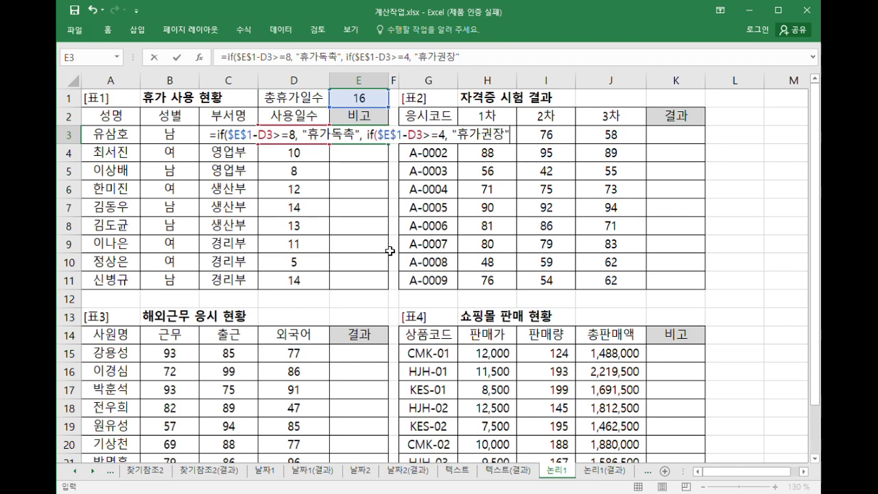
{"action": "type", "text": ","}
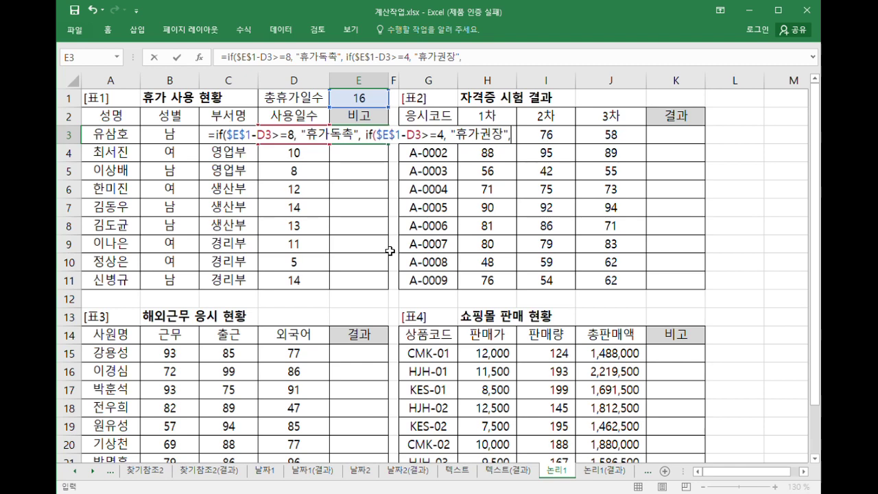
{"action": "type", "text": " \"\"))"}
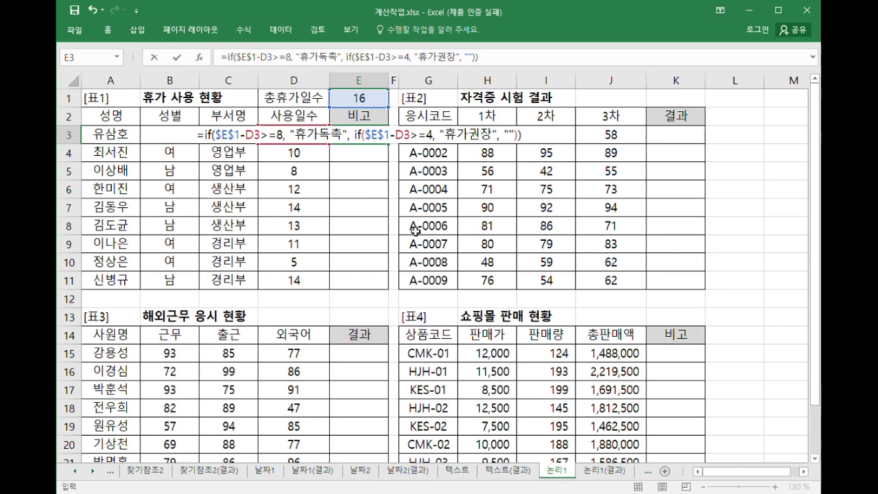
{"action": "key", "text": "Return"}
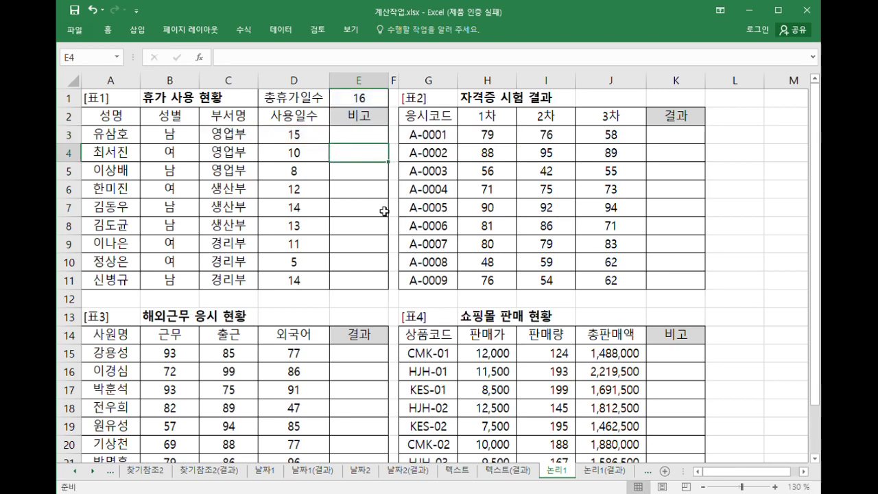
Fill the E3 formula down through E11 and open E3 to review its formula
{"action": "left_click", "coordinate": [358, 137]}
{"action": "left_click_drag", "start_coordinate": [394, 146], "coordinate": [350, 288]}
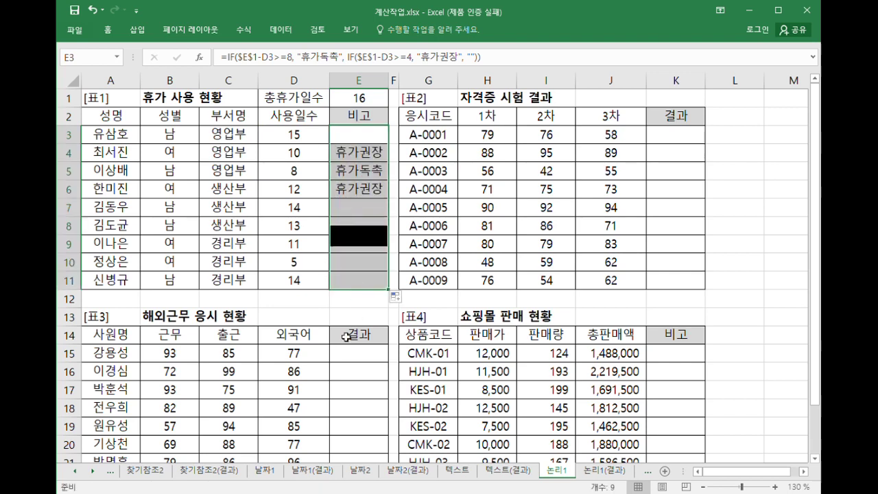
{"action": "double_click", "coordinate": [358, 137]}
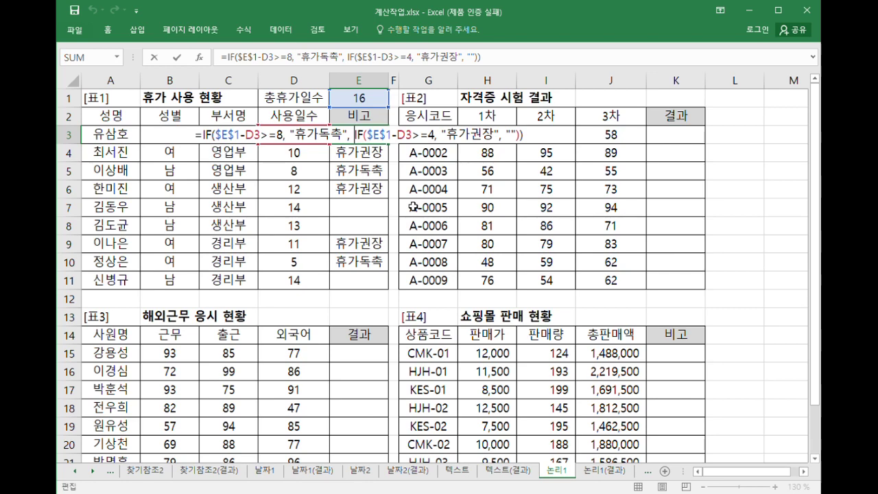
Begin an IF formula in K3 of table 2 with the condition OR(H3>=80, I3>=80, J3>=80)
{"action": "left_click", "coordinate": [686, 138]}
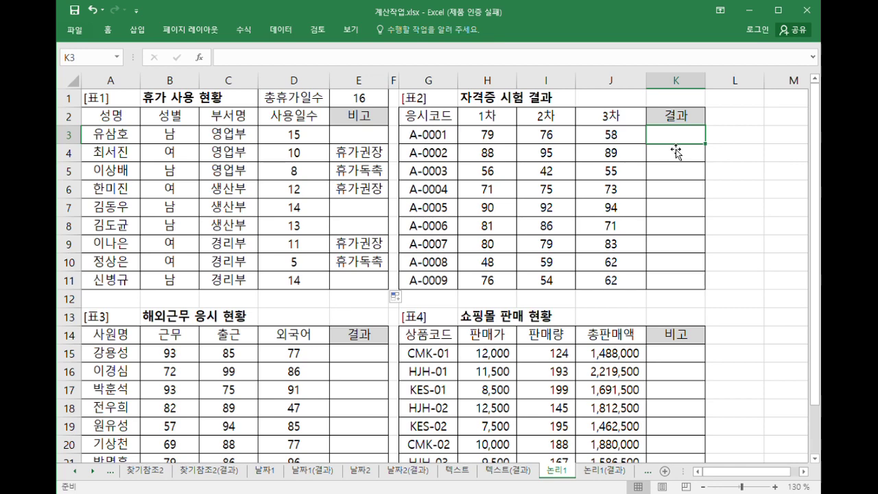
{"action": "type", "text": "=ㅣ"}
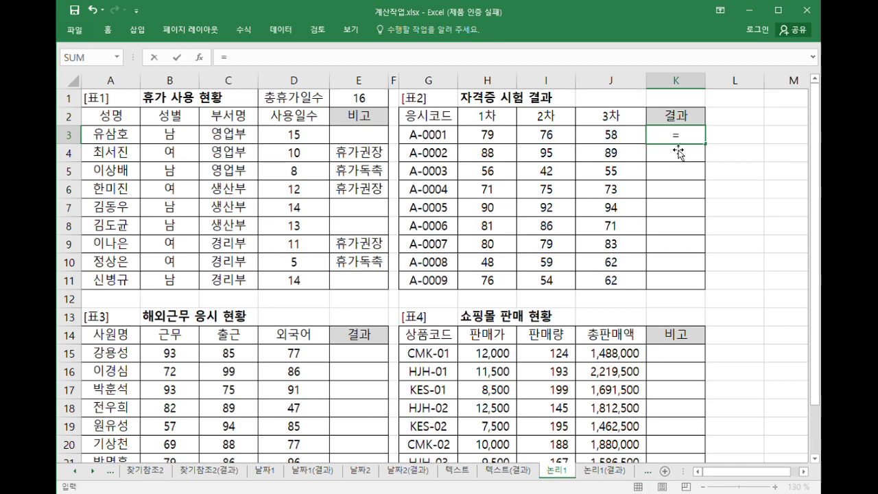
{"action": "key", "text": "BackSpace"}
{"action": "type", "text": "if(or("}
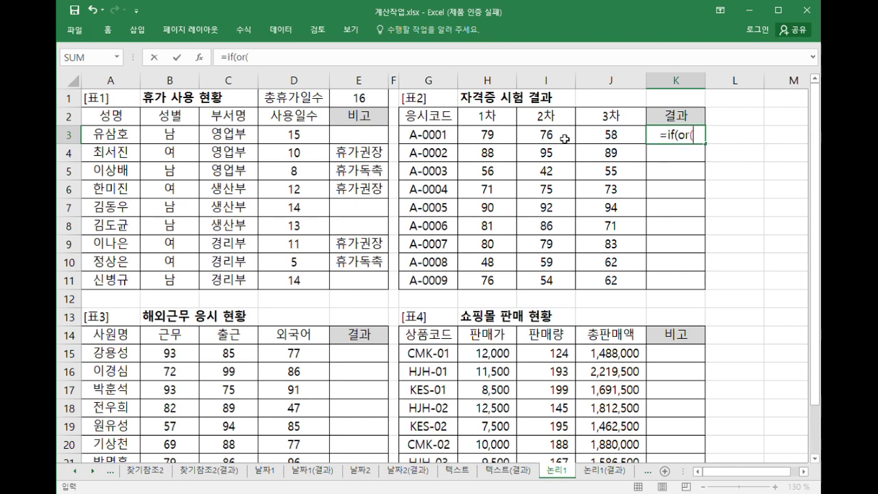
{"action": "left_click", "coordinate": [510, 135]}
{"action": "type", "text": ">=8"}
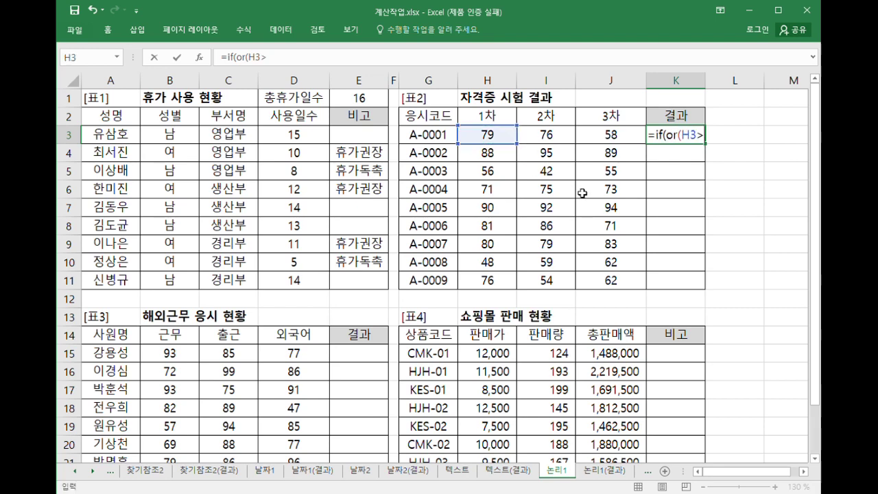
{"action": "type", "text": "0,"}
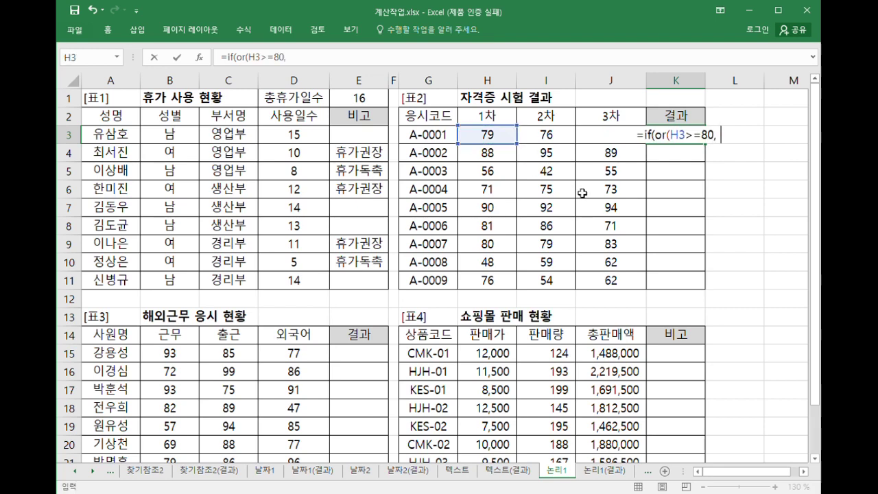
{"action": "left_click", "coordinate": [561, 141]}
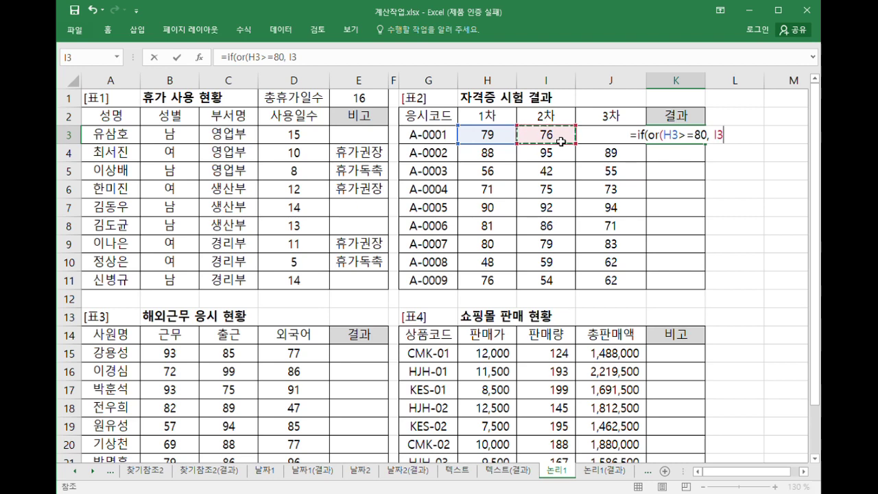
{"action": "type", "text": ">=80, "}
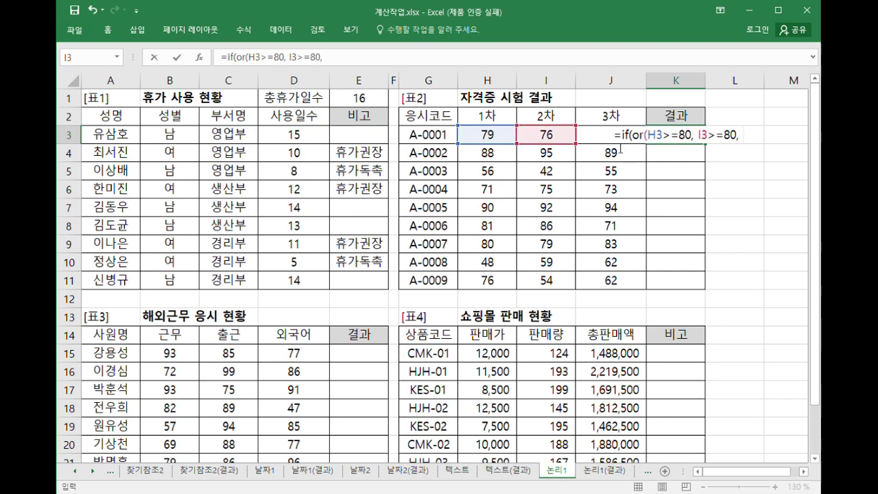
{"action": "type", "text": "j3>"}
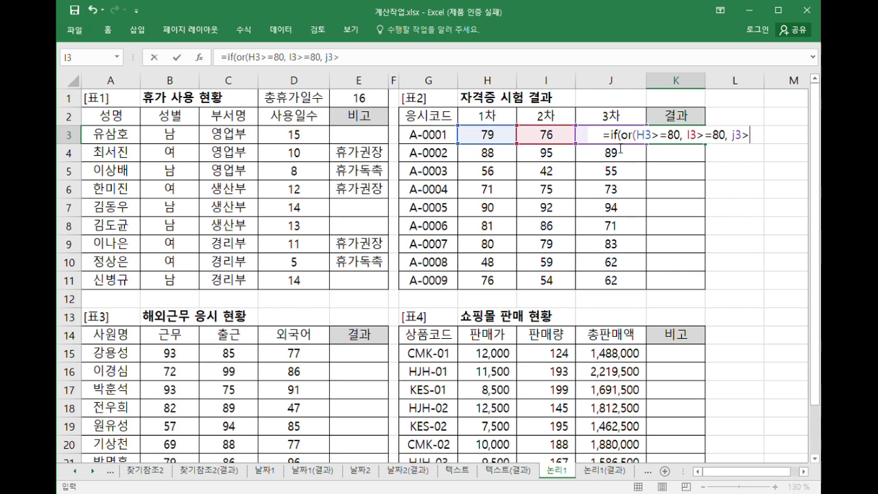
{"action": "type", "text": "=80"}
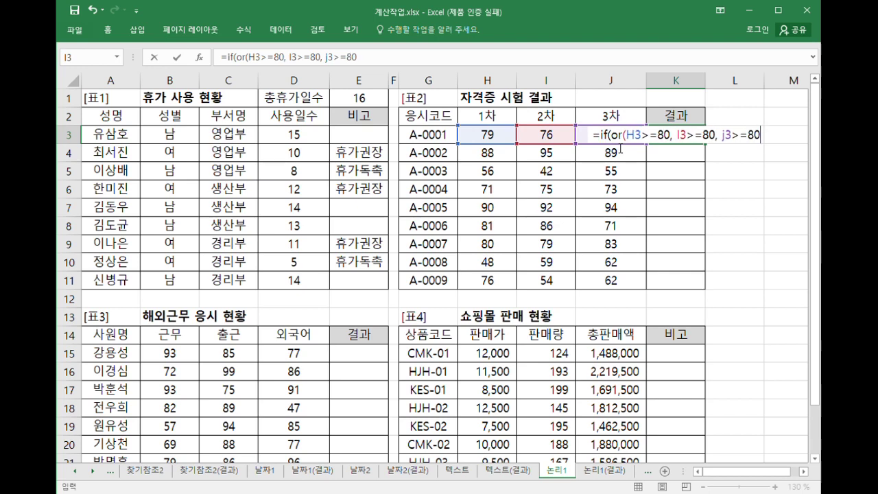
{"action": "type", "text": ")"}
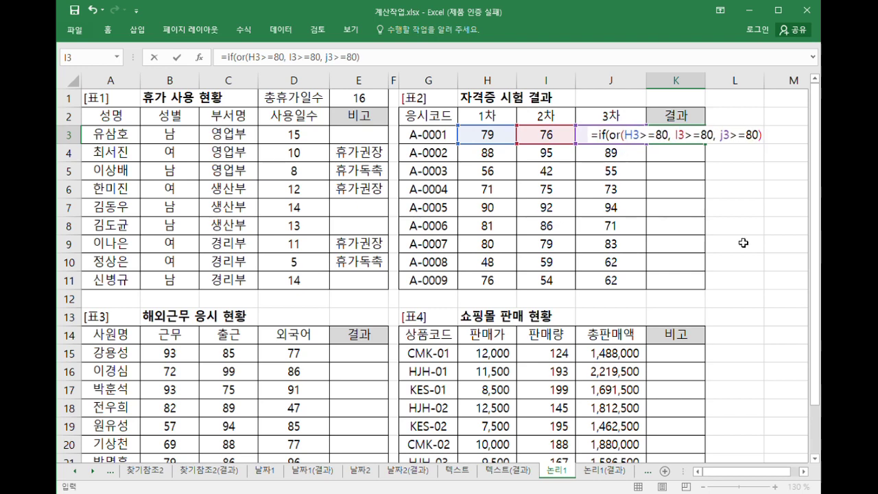
Complete the K3 formula to return "합격" when the condition holds and "불합격" otherwise, and fill it down through K11
{"action": "type", "text": ", "}
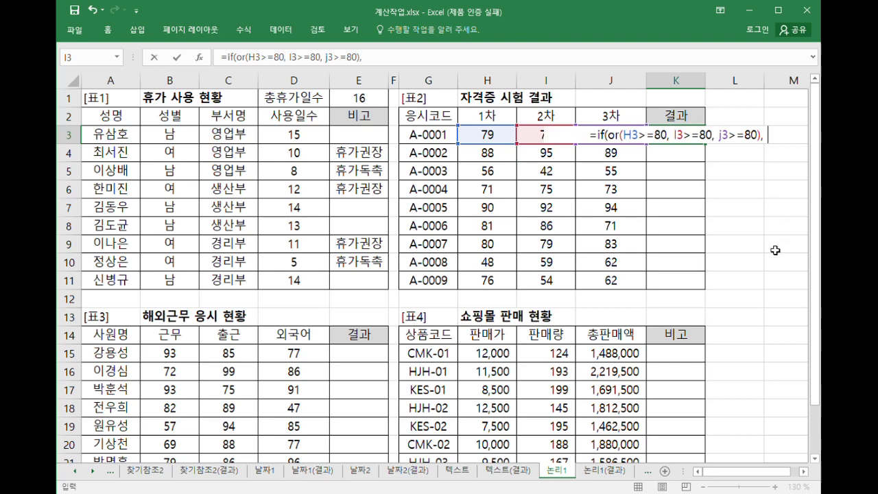
{"action": "type", "text": "\"하격"}
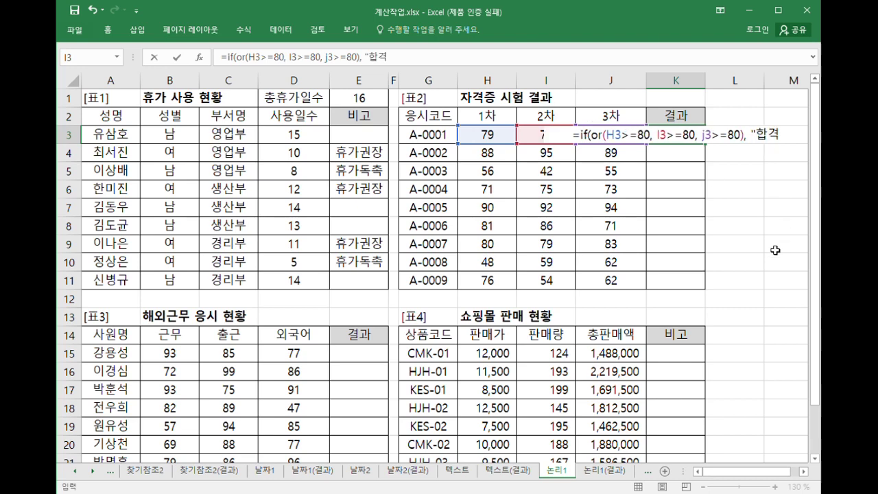
{"action": "type", "text": "\","}
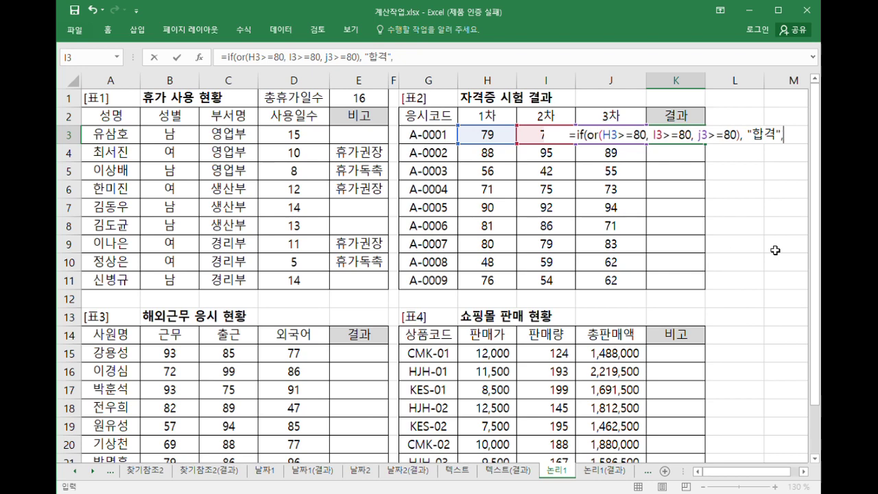
{"action": "type", "text": " \"불합격\")"}
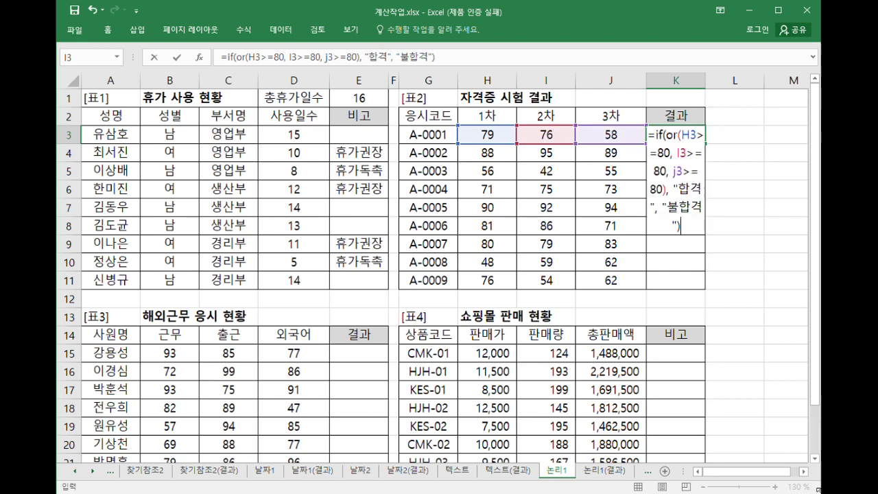
{"action": "left_click", "coordinate": [803, 472]}
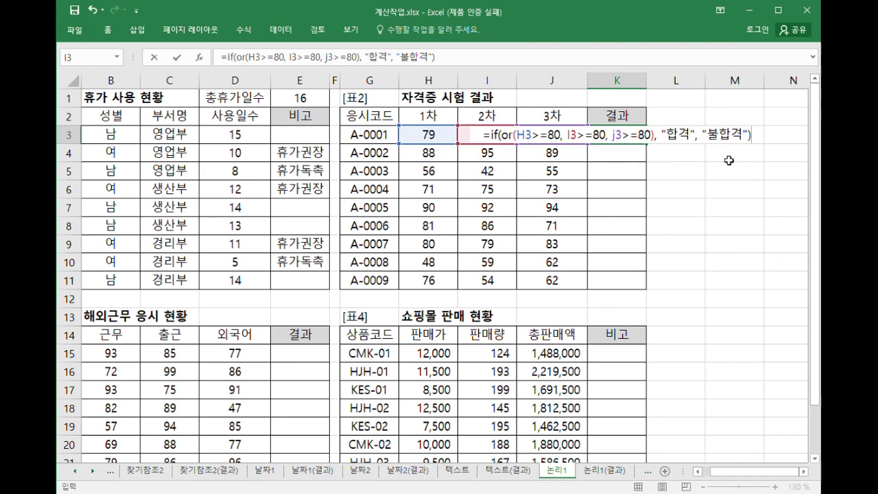
{"action": "key", "text": "Return"}
{"action": "left_click", "coordinate": [640, 140]}
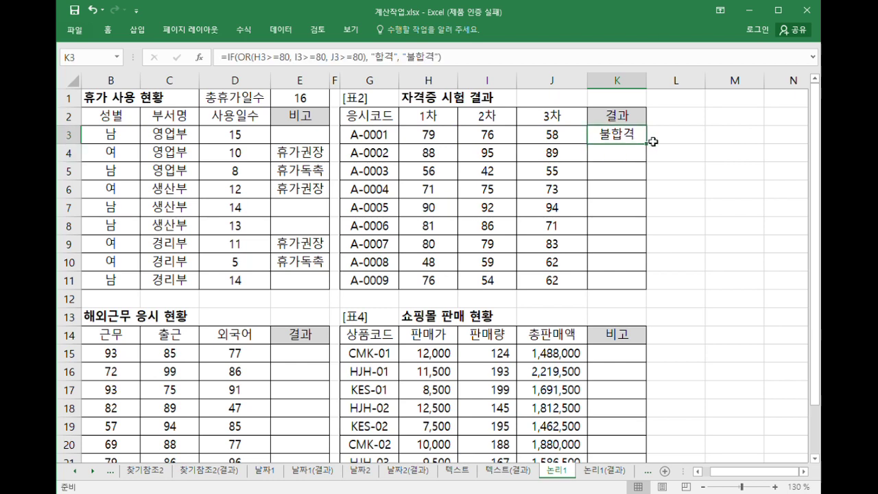
{"action": "left_click_drag", "start_coordinate": [645, 143], "coordinate": [647, 287]}
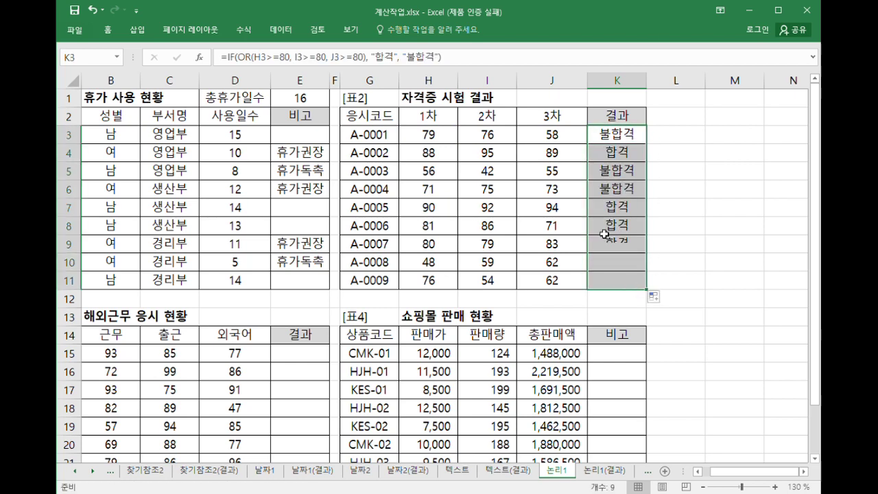
Check the exam scores in rows 3 and 9 of table 2 against their pass/fail results and the K9 formula
{"action": "left_click", "coordinate": [617, 134]}
{"action": "left_click_drag", "start_coordinate": [434, 137], "coordinate": [556, 135]}
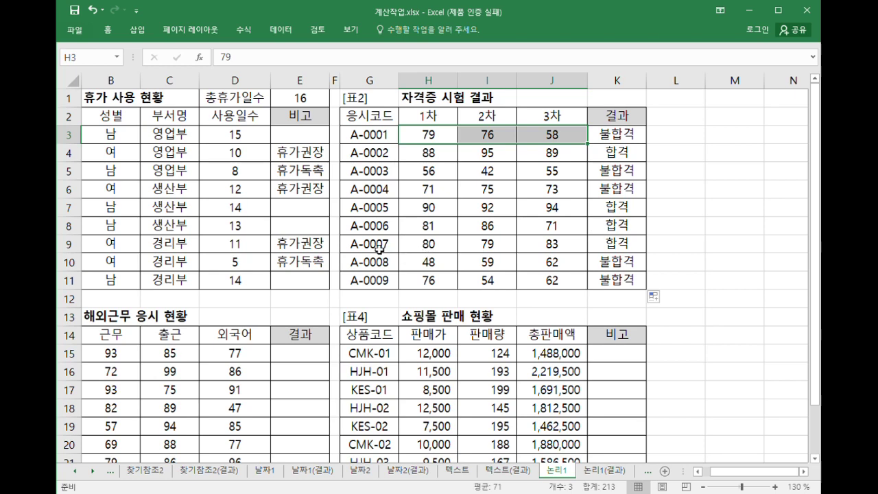
{"action": "left_click_drag", "start_coordinate": [379, 249], "coordinate": [544, 250]}
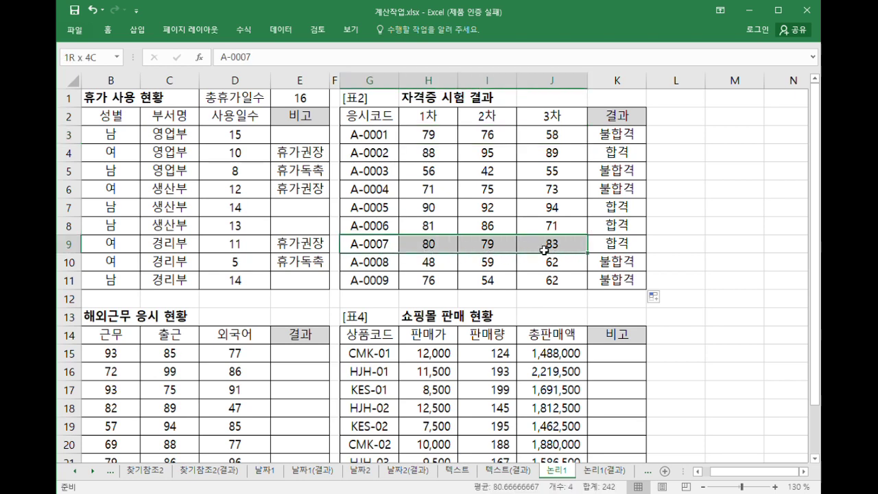
{"action": "left_click", "coordinate": [483, 248]}
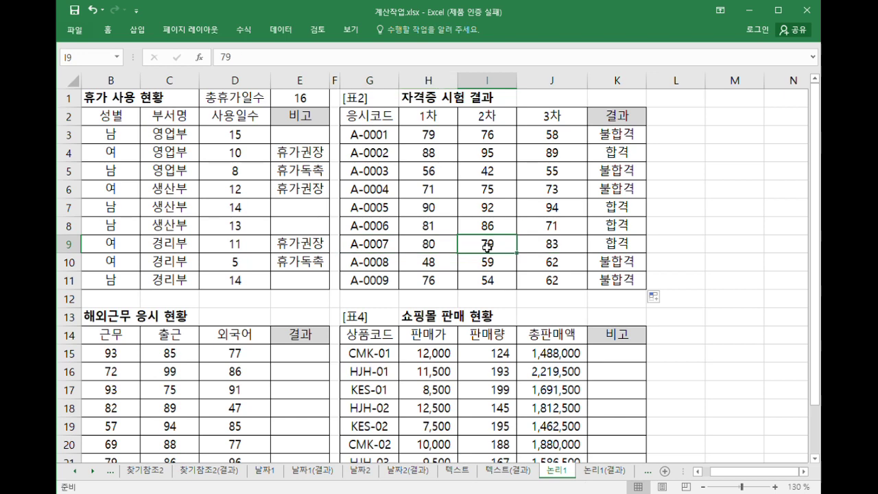
{"action": "left_click", "coordinate": [440, 246]}
{"action": "left_click", "coordinate": [554, 251]}
{"action": "left_click", "coordinate": [442, 249]}
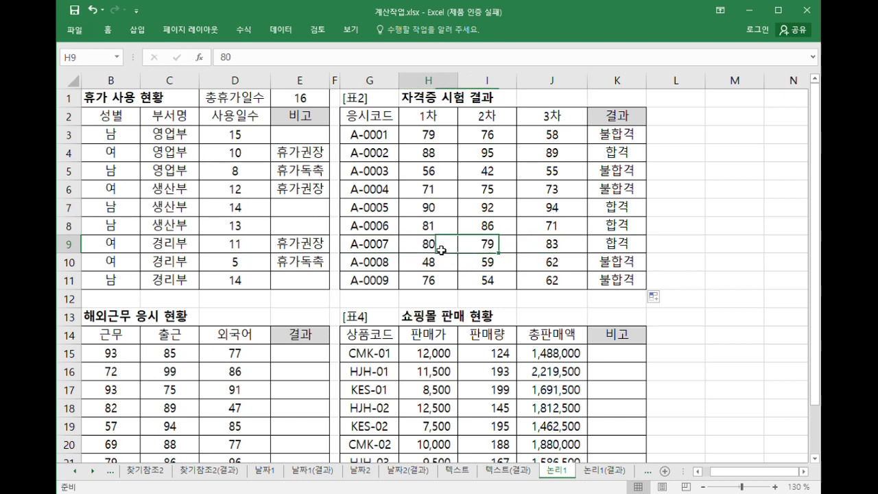
{"action": "left_click", "coordinate": [552, 249]}
{"action": "left_click", "coordinate": [628, 248]}
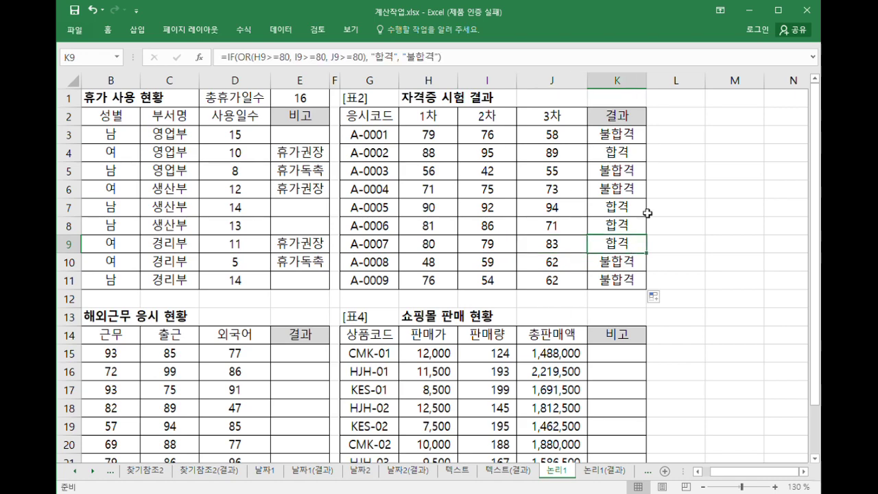
Examine the 근무, 출근 and 외국어 scores of the first employee in table 3
{"action": "scroll", "coordinate": [364, 248], "scroll_direction": "down", "scroll_amount": 2}
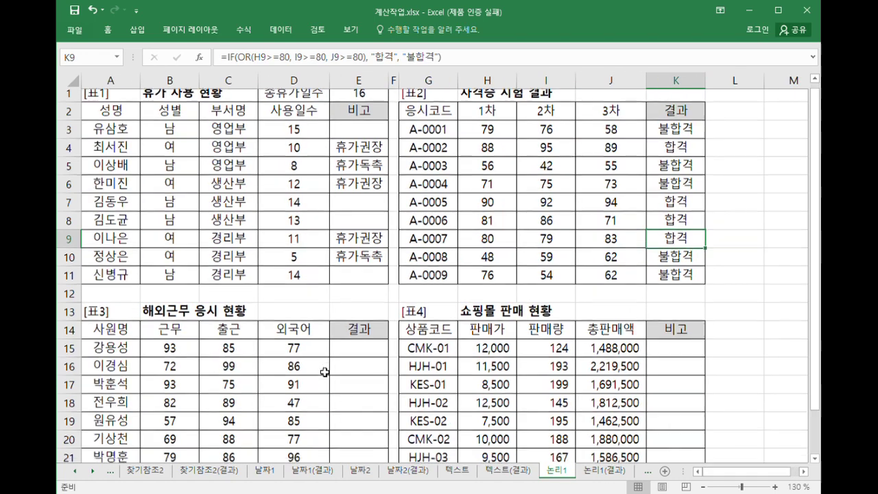
{"action": "left_click", "coordinate": [364, 248]}
{"action": "scroll", "coordinate": [364, 248], "scroll_direction": "down", "scroll_amount": 2}
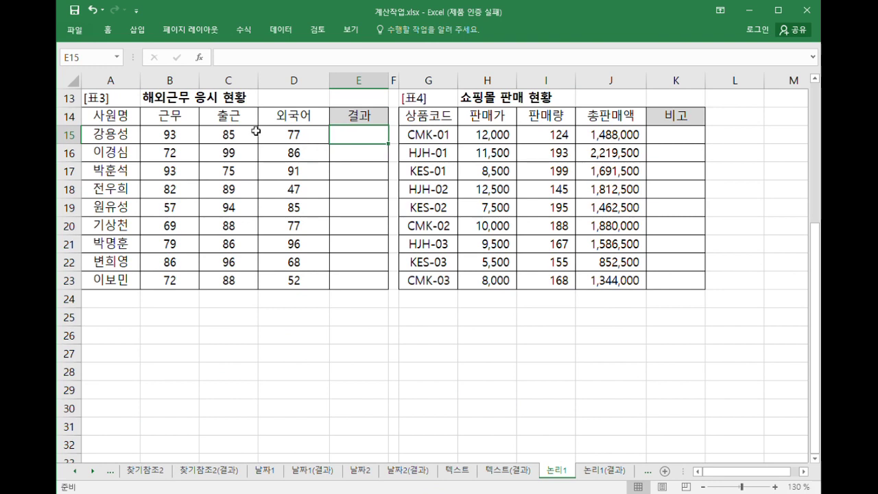
{"action": "left_click_drag", "start_coordinate": [182, 142], "coordinate": [242, 142]}
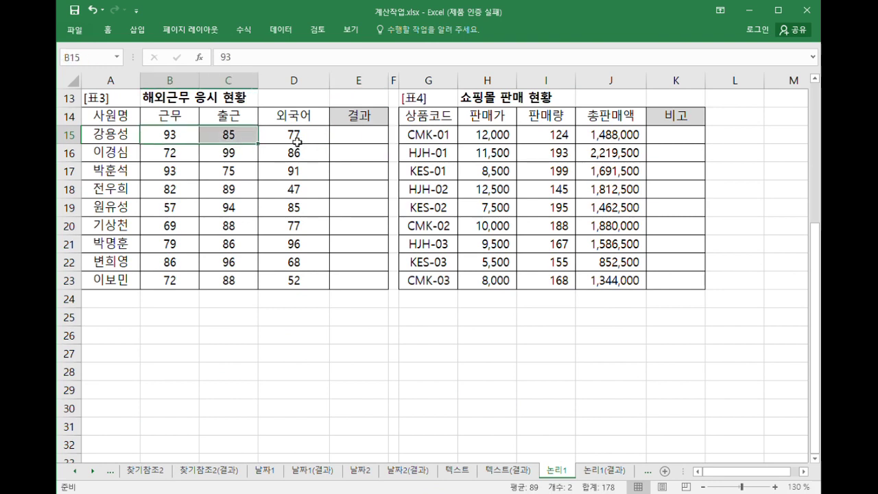
{"action": "left_click", "coordinate": [295, 140]}
{"action": "left_click_drag", "start_coordinate": [245, 143], "coordinate": [181, 142]}
{"action": "left_click", "coordinate": [302, 139]}
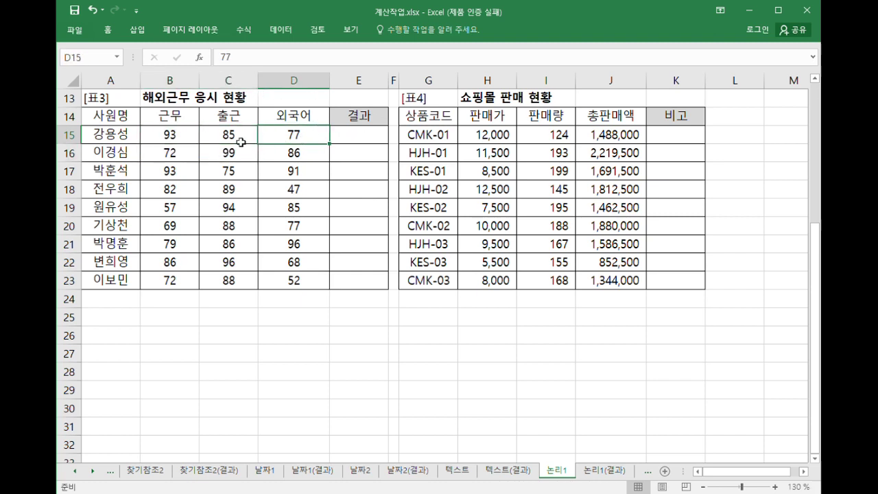
{"action": "left_click", "coordinate": [171, 140]}
{"action": "left_click_drag", "start_coordinate": [171, 139], "coordinate": [221, 152]}
Begin an IF formula in E15 with an empty AND() condition that returns "해외근무" if true and "국내근무" if false
{"action": "left_click", "coordinate": [360, 141]}
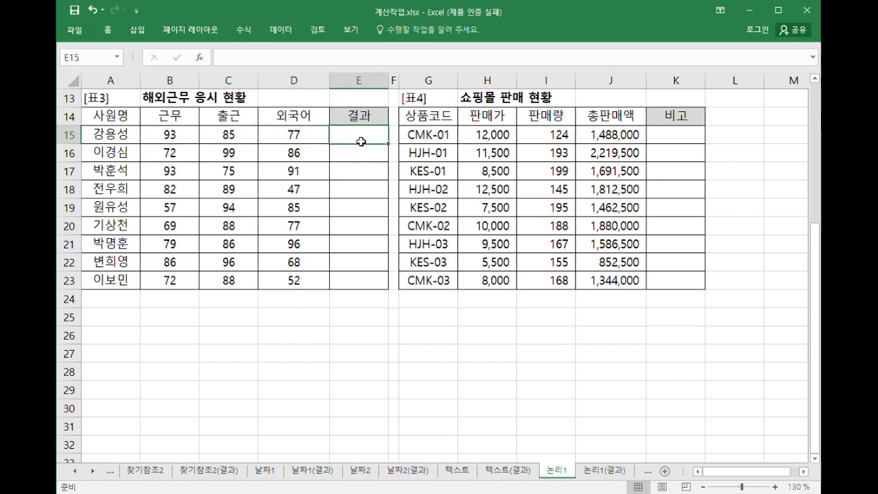
{"action": "type", "text": "="}
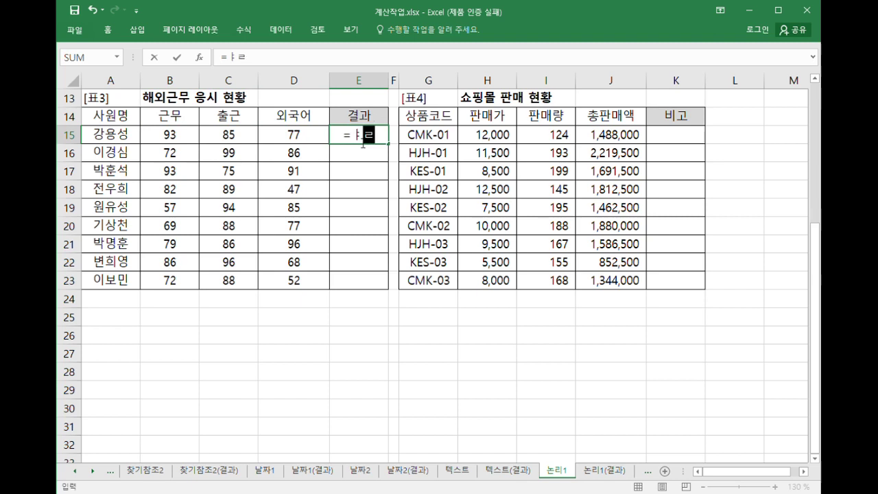
{"action": "type", "text": "if("}
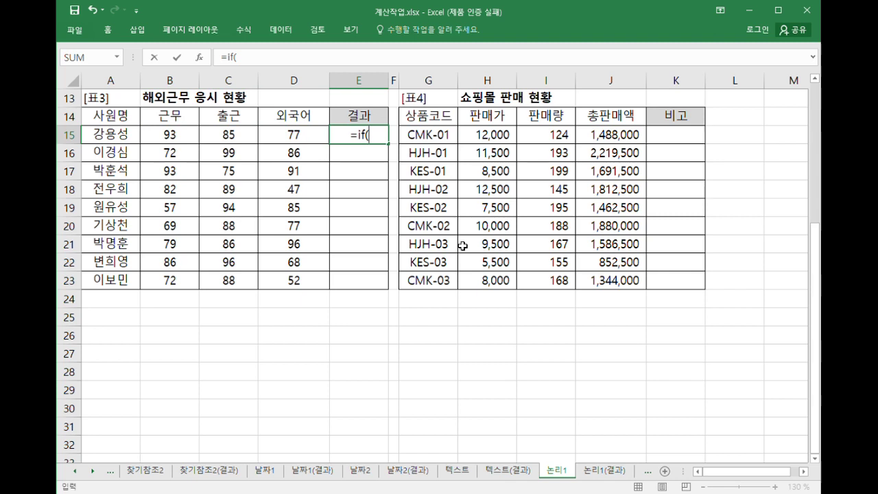
{"action": "type", "text": "and()"}
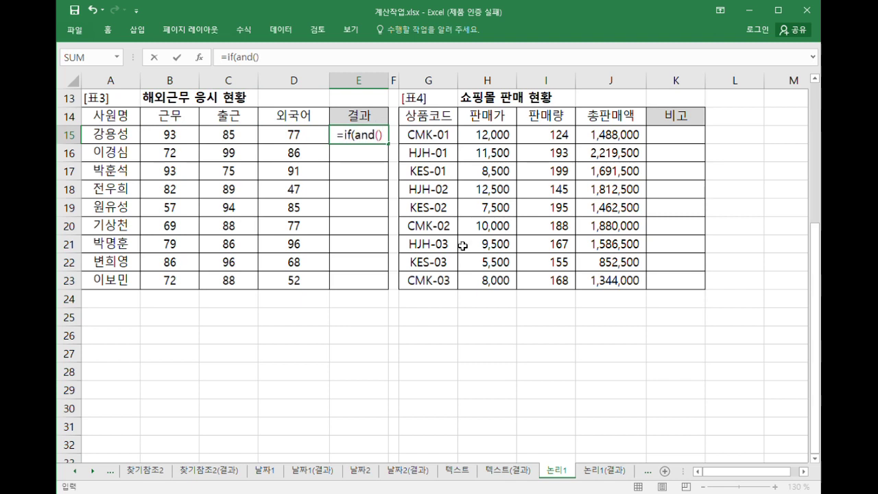
{"action": "type", "text": ", \"go"}
{"action": "key", "text": "BackSpace"}
{"action": "key", "text": "BackSpace"}
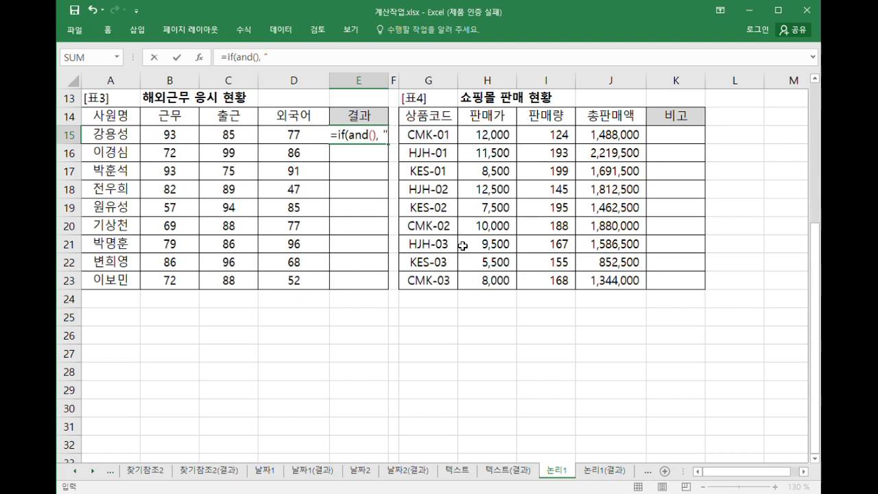
{"action": "type", "text": "해외근무\","}
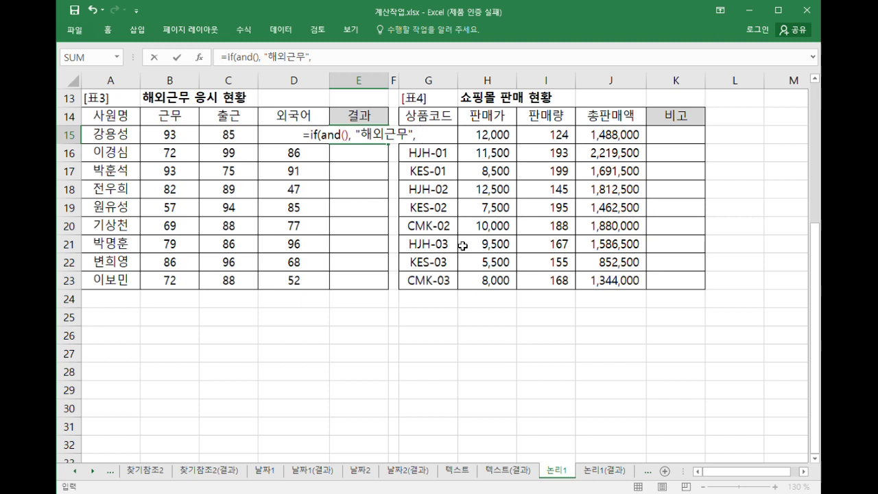
{"action": "type", "text": "\"국내그"}
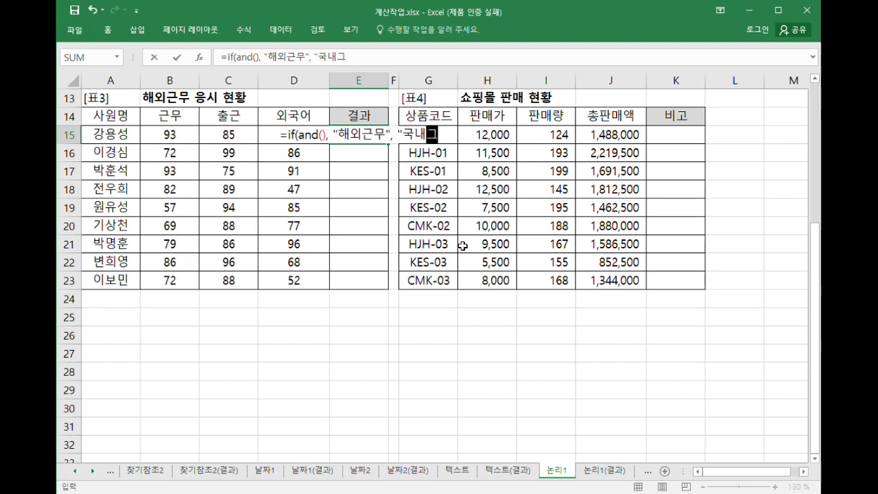
{"action": "type", "text": "근무\")"}
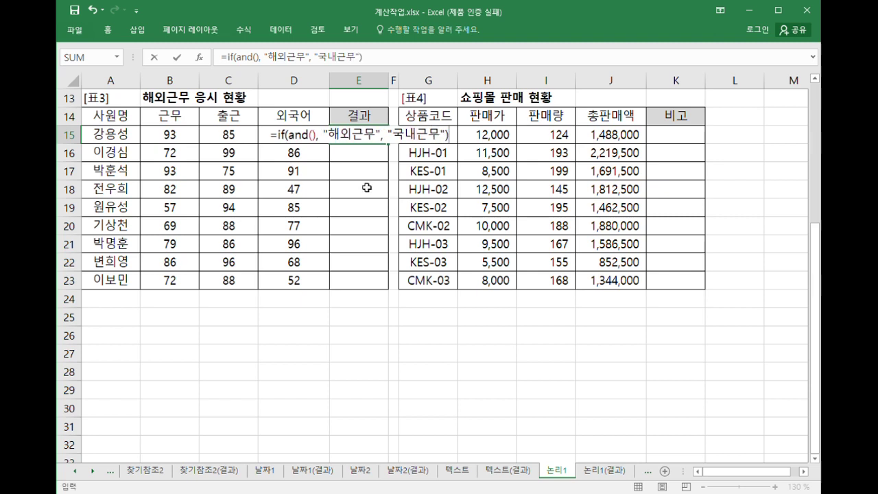
Insert an empty OR() and the condition D15>=90 as the arguments of AND in the E15 formula
{"action": "left_click", "coordinate": [312, 136]}
{"action": "type", "text": "ㅐㄱ"}
{"action": "key", "text": "BackSpace"}
{"action": "key", "text": "BackSpace"}
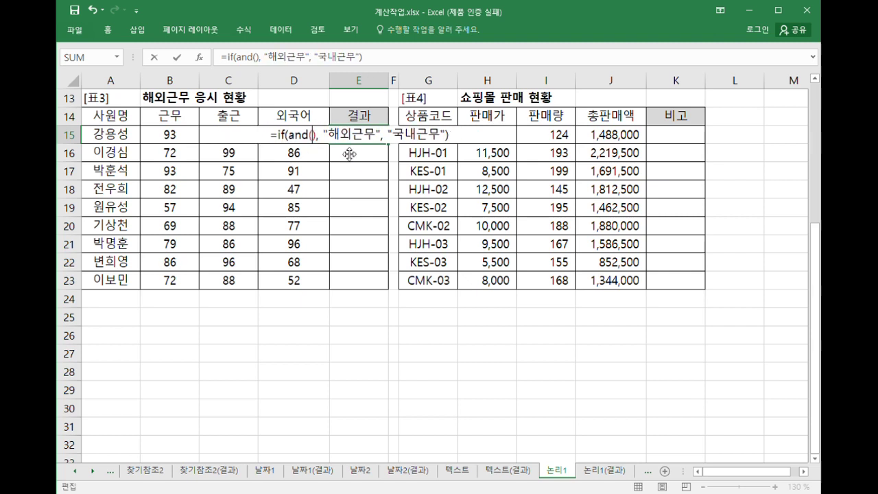
{"action": "type", "text": "or()"}
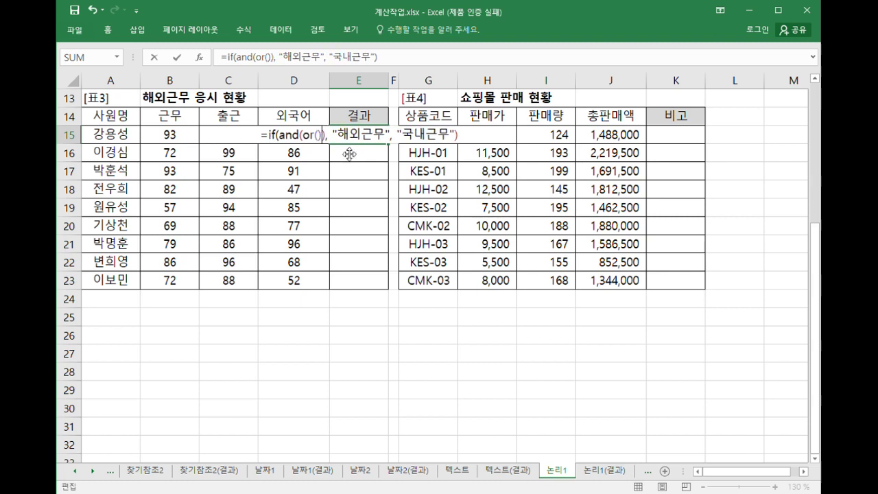
{"action": "type", "text": ", "}
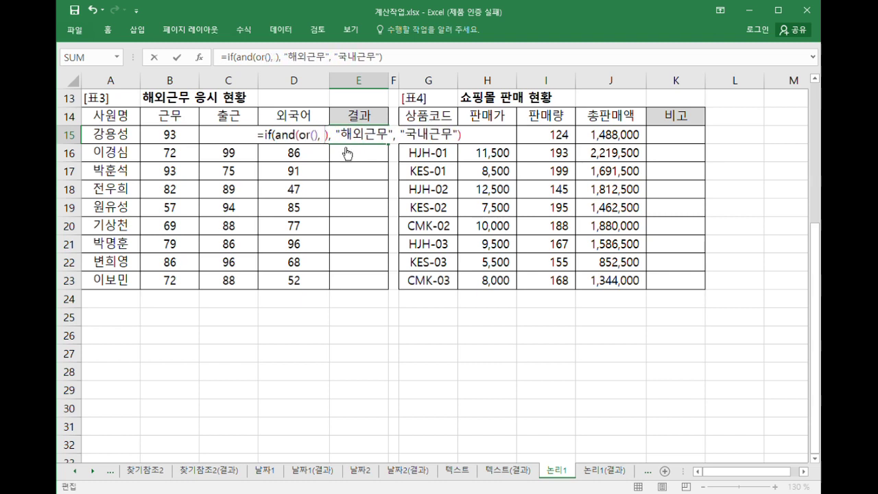
{"action": "type", "text": "D15"}
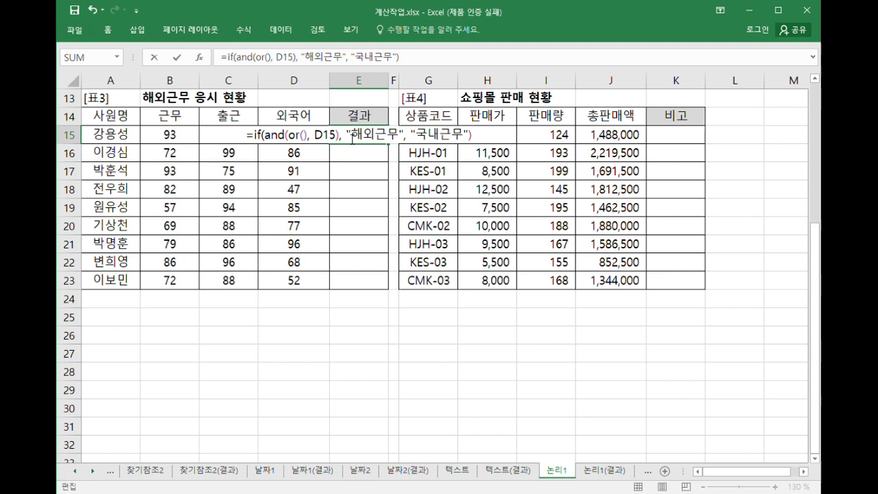
{"action": "type", "text": ">=90"}
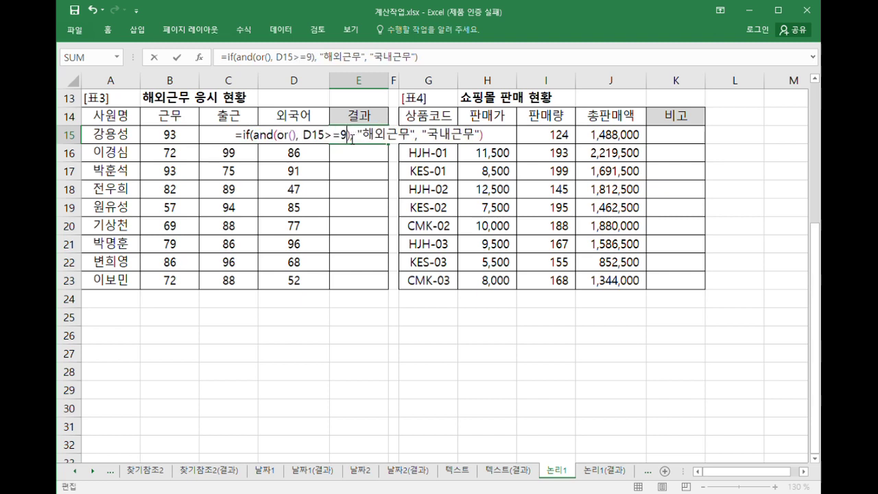
Fill the OR function in the E15 formula with the conditions B15>=80 and C15>=80, and complete the formula
{"action": "double_click", "coordinate": [280, 135]}
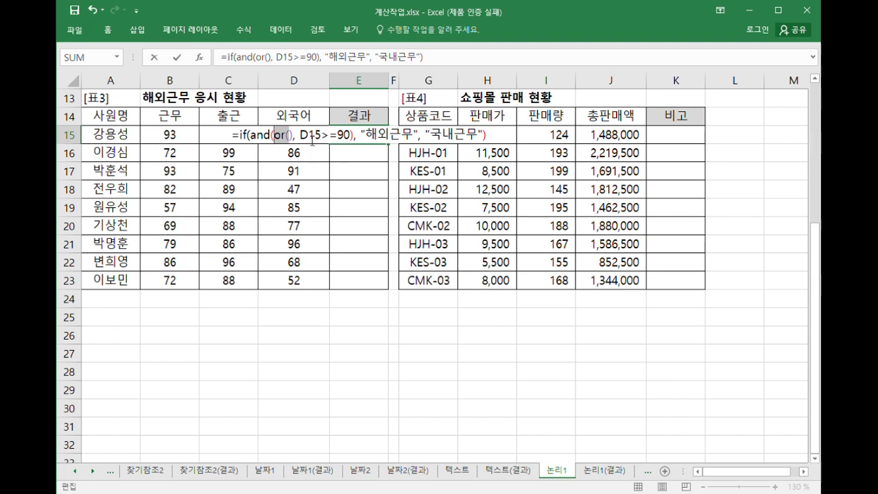
{"action": "left_click", "coordinate": [292, 136]}
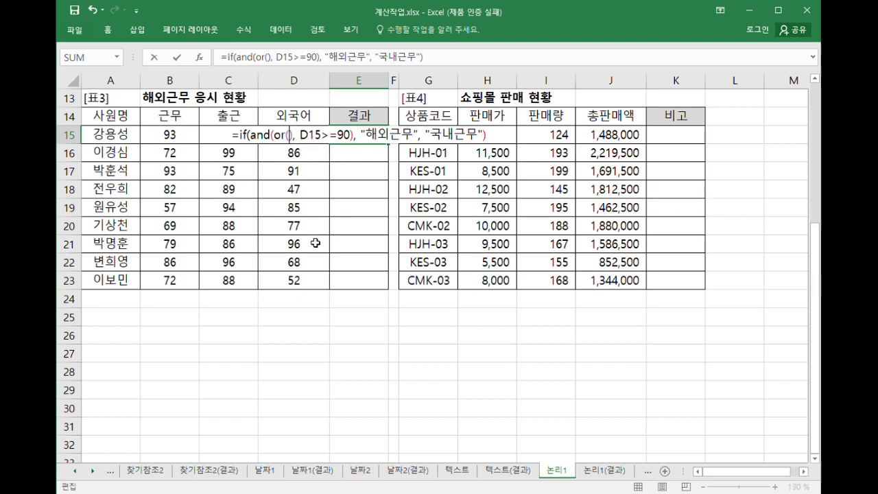
{"action": "left_click", "coordinate": [186, 135]}
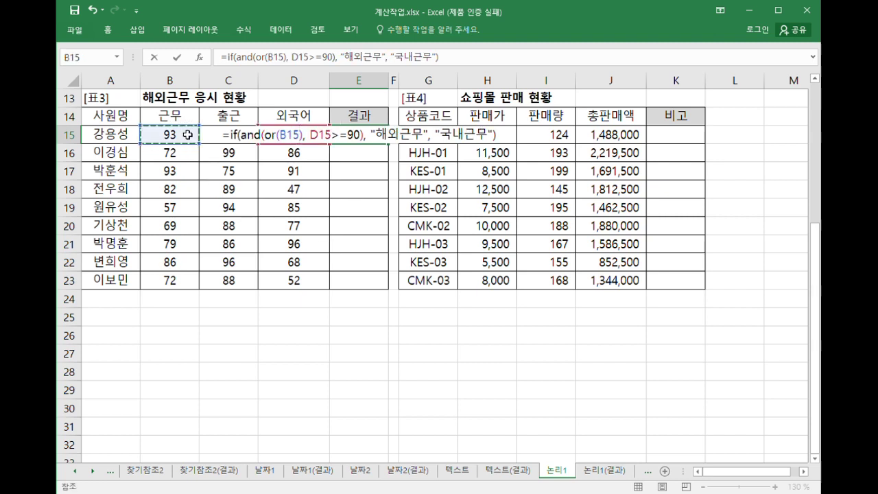
{"action": "type", "text": ">=80, "}
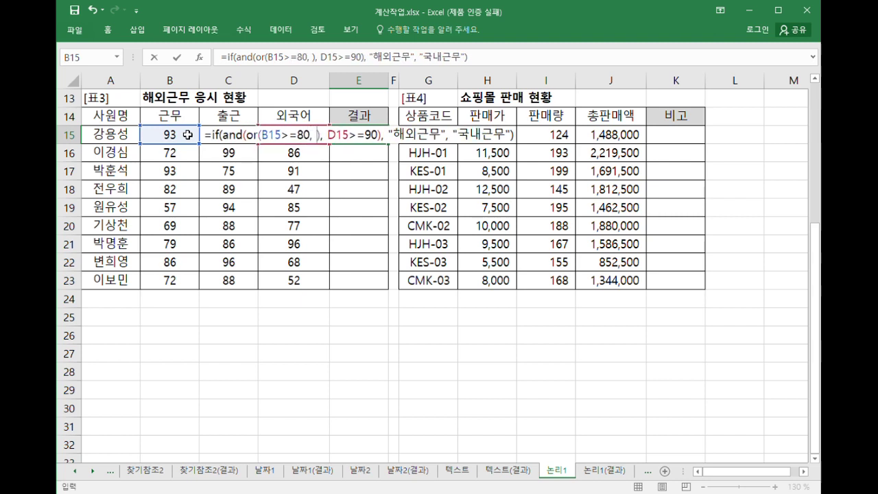
{"action": "type", "text": "C15"}
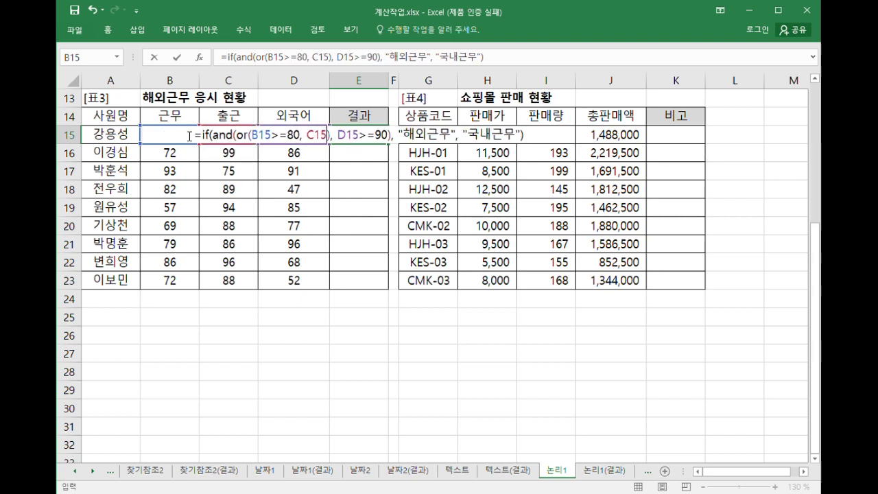
{"action": "type", "text": ">-"}
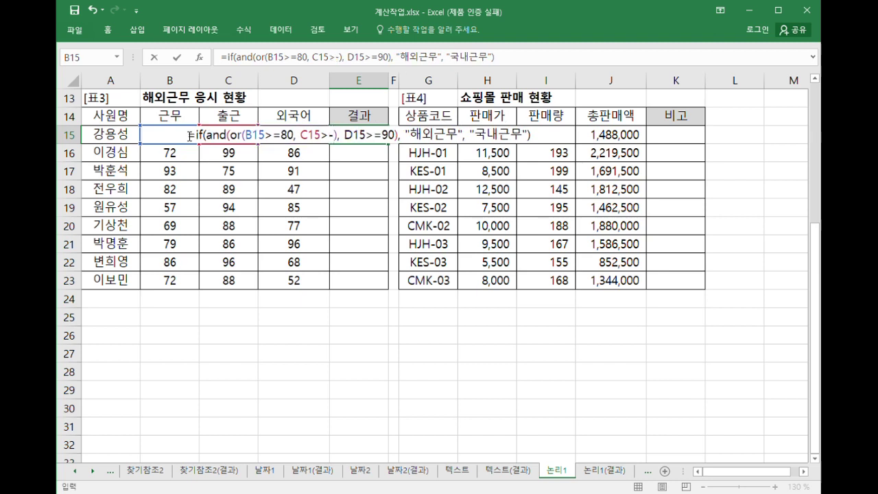
{"action": "key", "text": "BackSpace"}
{"action": "type", "text": "=80"}
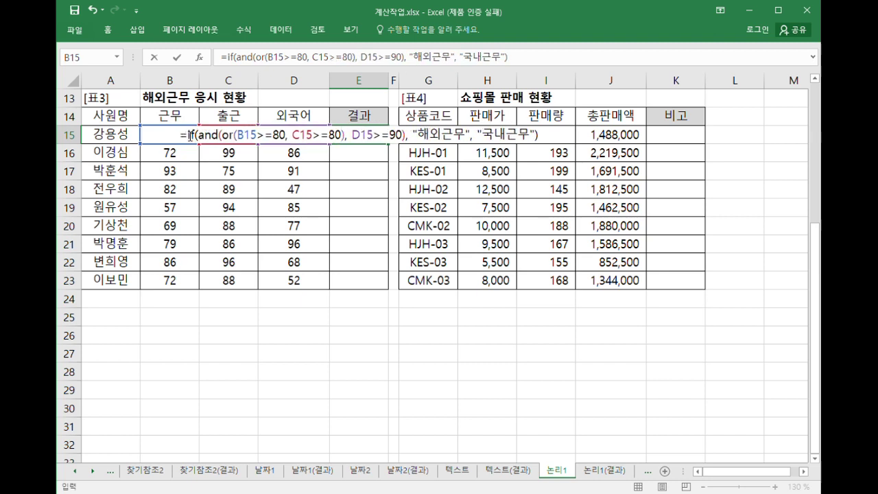
{"action": "left_click_drag", "start_coordinate": [237, 135], "coordinate": [343, 137]}
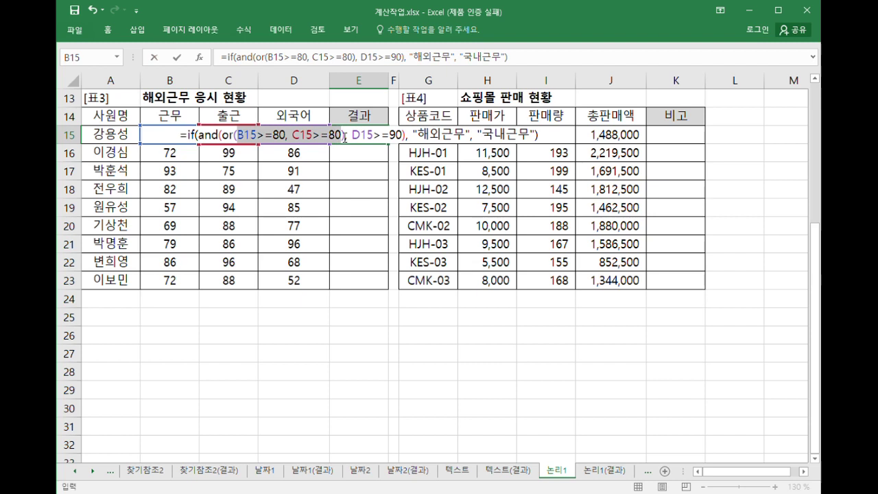
{"action": "left_click", "coordinate": [388, 141]}
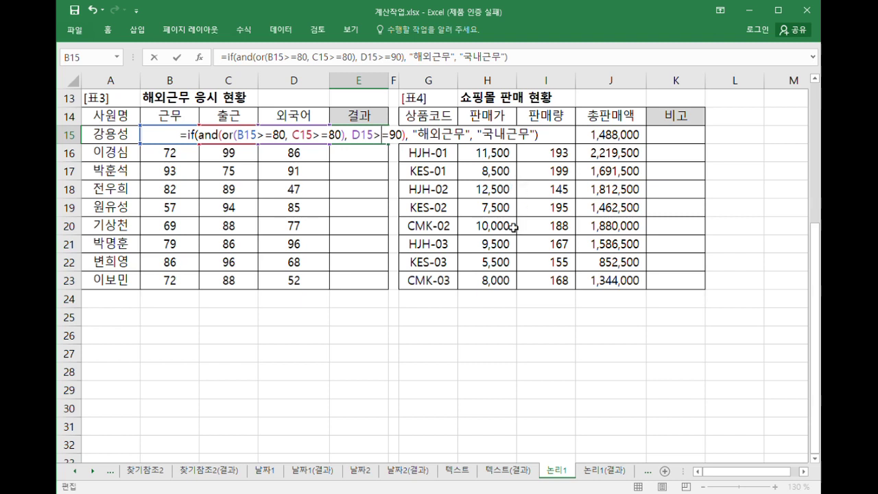
{"action": "key", "text": "Return"}
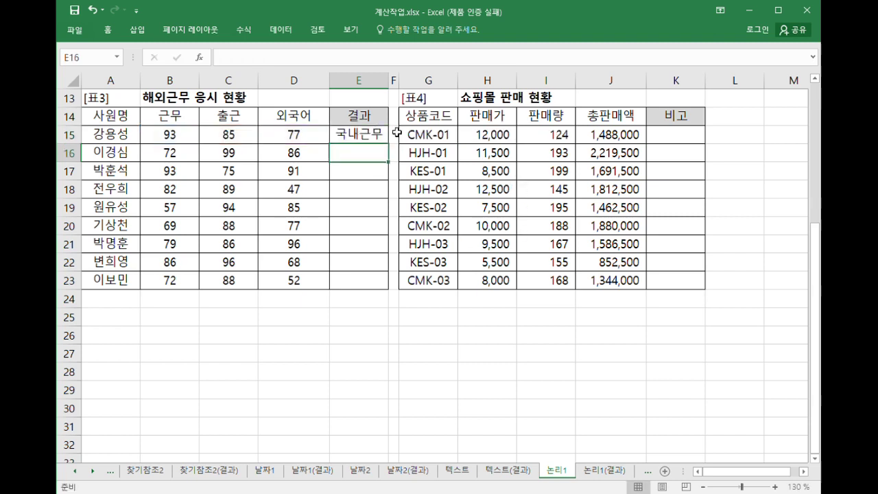
Copy the E15 formula down through E23 to fill the 결과 column of table 3
{"action": "left_click", "coordinate": [300, 138]}
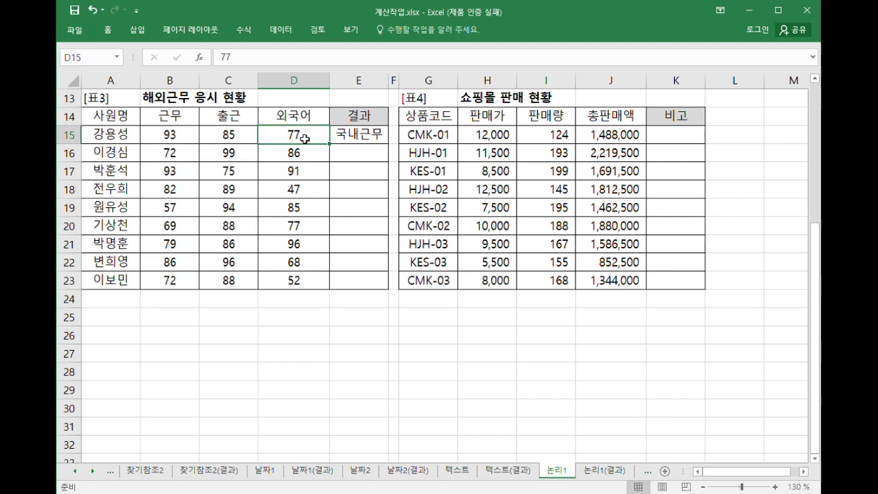
{"action": "left_click", "coordinate": [359, 139]}
{"action": "left_click_drag", "start_coordinate": [397, 145], "coordinate": [376, 289]}
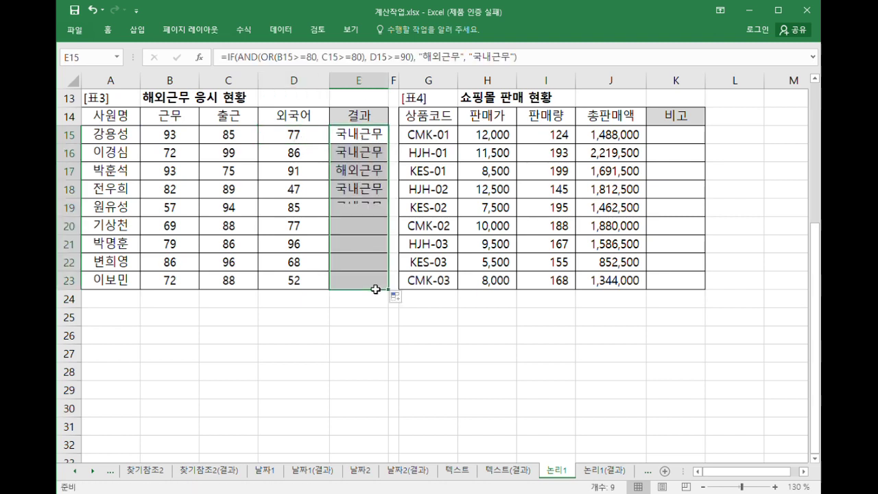
Check the scores in rows 16 and 17 of table 3 against their results and the E15 formula
{"action": "mouse_move", "coordinate": [300, 160]}
{"action": "left_mouse_down"}
{"action": "mouse_move", "coordinate": [299, 144]}
{"action": "mouse_move", "coordinate": [320, 137]}
{"action": "mouse_move", "coordinate": [304, 161]}
{"action": "left_mouse_up"}
{"action": "left_click", "coordinate": [295, 172]}
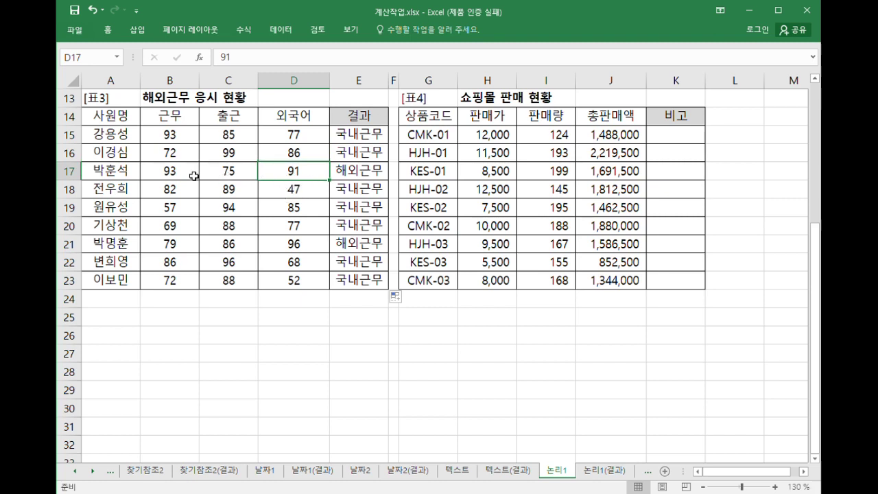
{"action": "left_click_drag", "start_coordinate": [191, 173], "coordinate": [369, 180]}
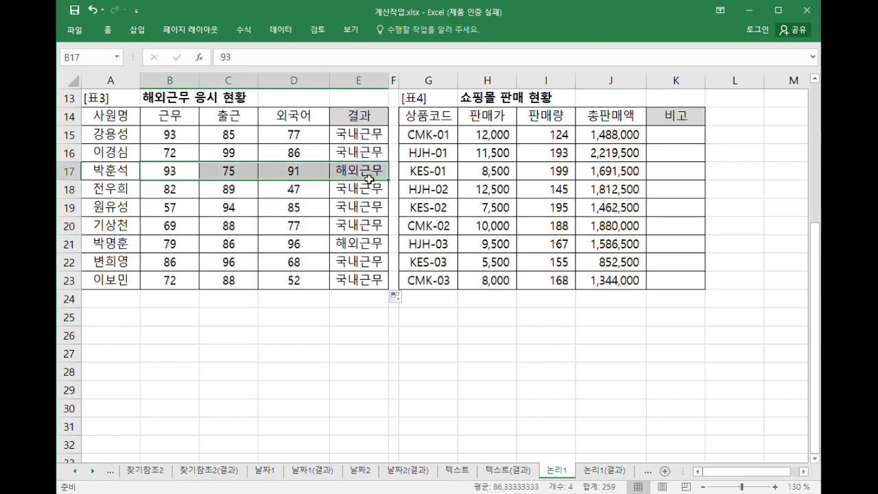
{"action": "double_click", "coordinate": [369, 134]}
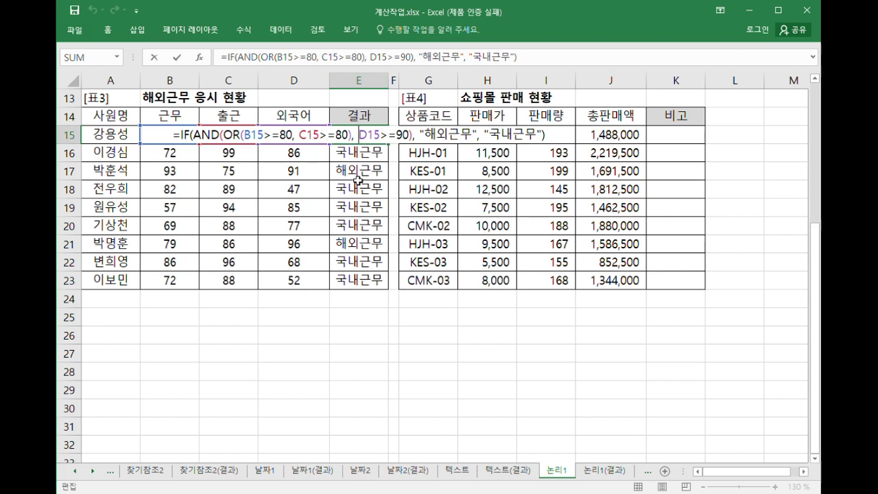
{"action": "key", "text": "Return"}
Begin an IF formula in K15 with an empty AND() condition that returns "효자상품" if true and "" if false
{"action": "left_click", "coordinate": [691, 137]}
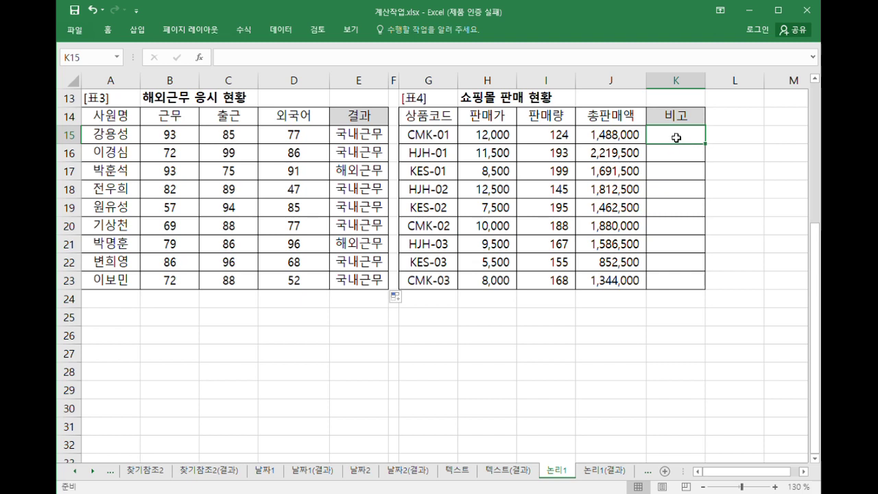
{"action": "type", "text": "=if("}
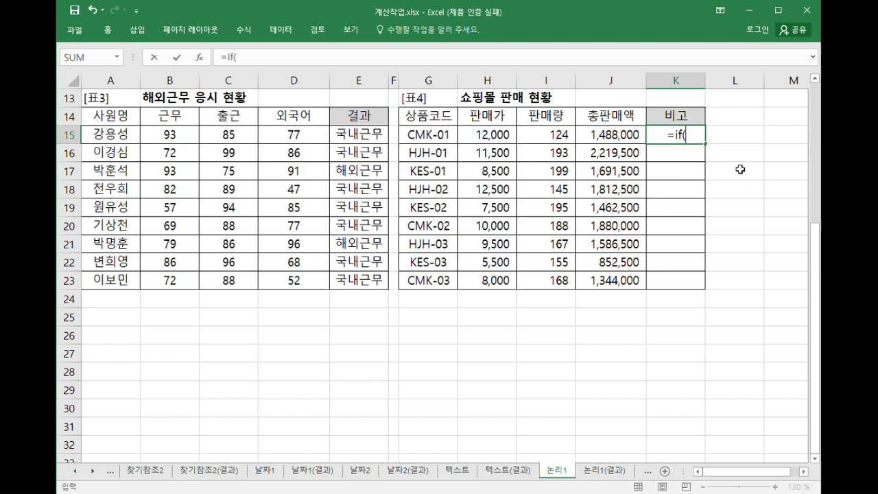
{"action": "type", "text": "and()"}
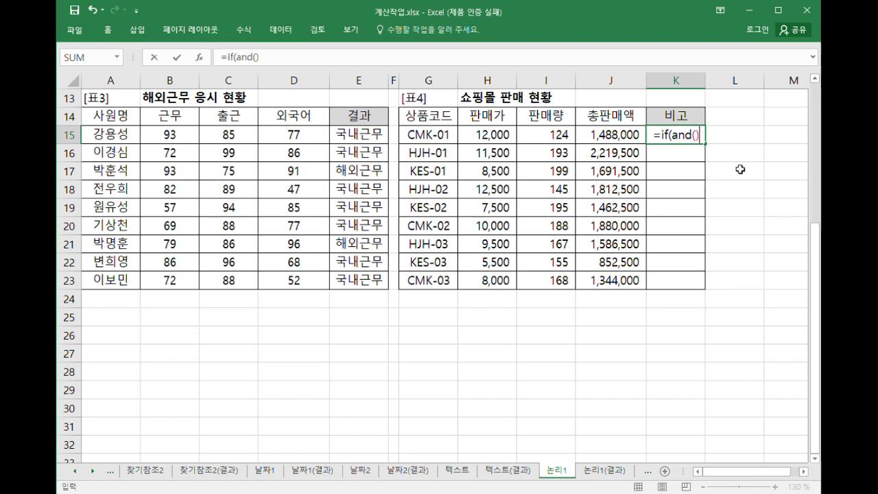
{"action": "type", "text": ","}
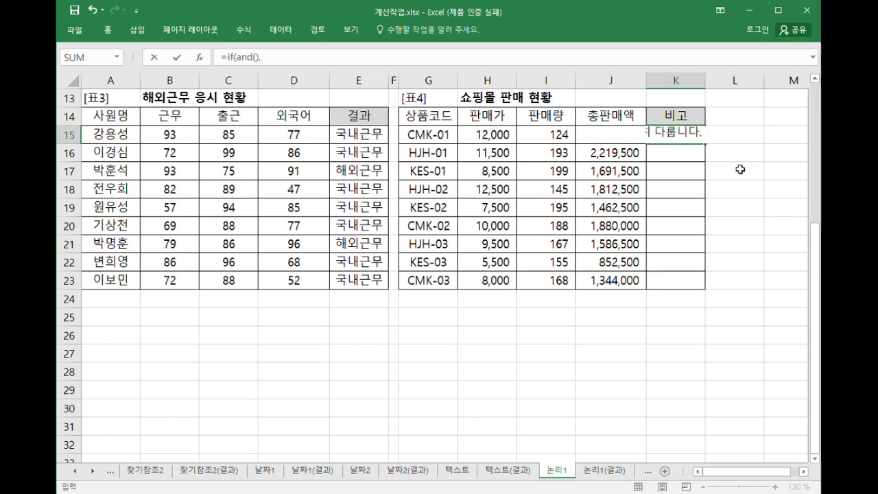
{"action": "type", "text": " \"gy"}
{"action": "key", "text": "BackSpace"}
{"action": "key", "text": "BackSpace"}
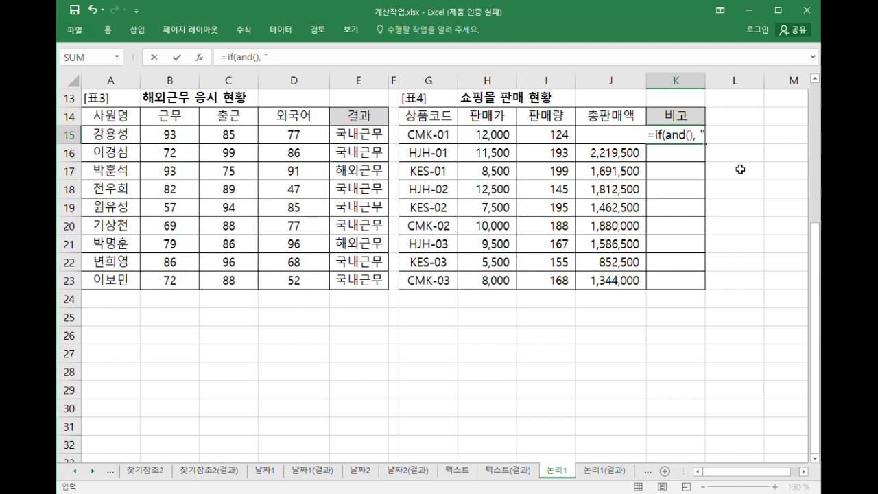
{"action": "key", "text": "Hangul"}
{"action": "type", "text": "효자상푸ㅁ\""}
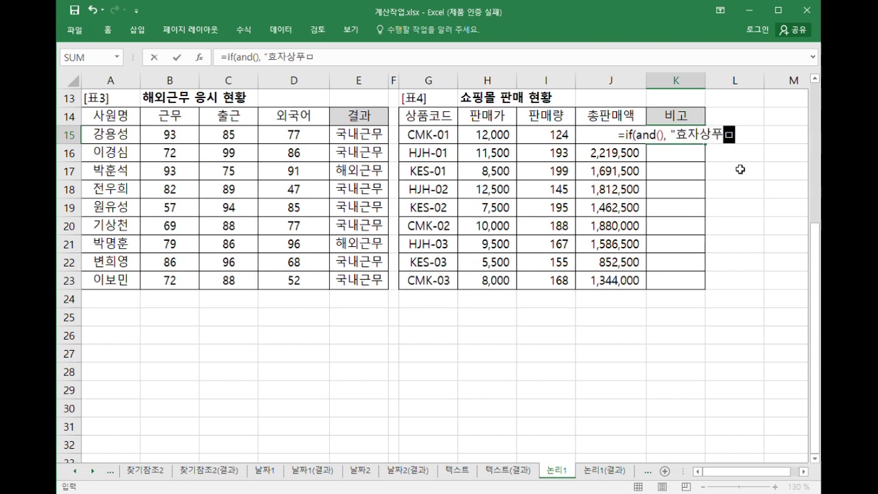
{"action": "key", "text": "BackSpace"}
{"action": "key", "text": "BackSpace"}
{"action": "key", "text": "BackSpace"}
{"action": "type", "text": "품\", "}
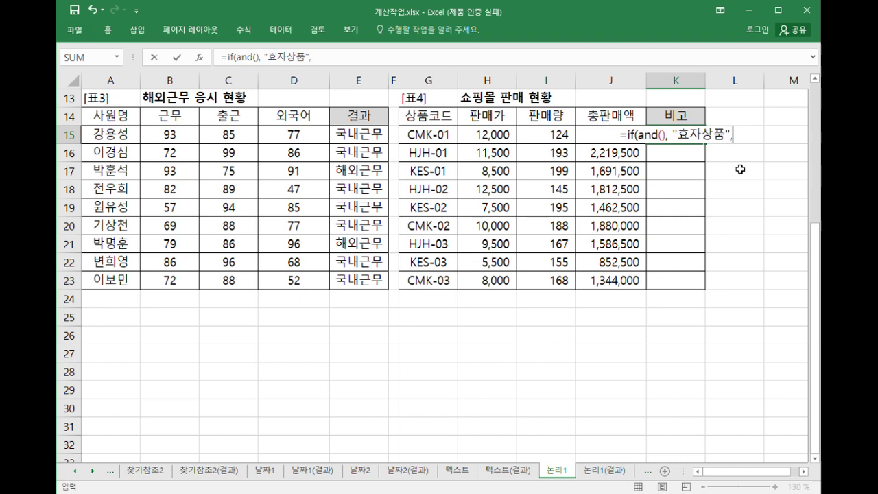
{"action": "type", "text": "\"\")"}
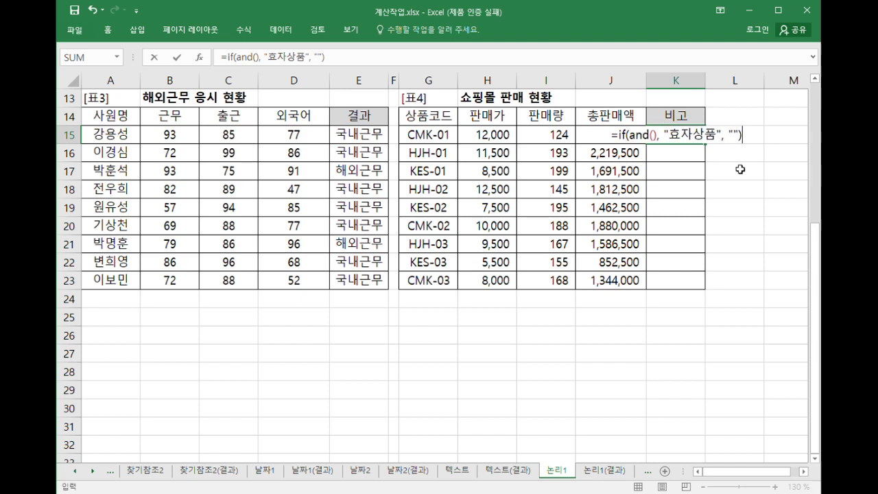
Insert I15>=150 as the first condition inside AND in the K15 formula, followed by a comma
{"action": "left_click", "coordinate": [655, 135]}
{"action": "left_click", "coordinate": [803, 471]}
{"action": "left_click", "coordinate": [803, 472]}
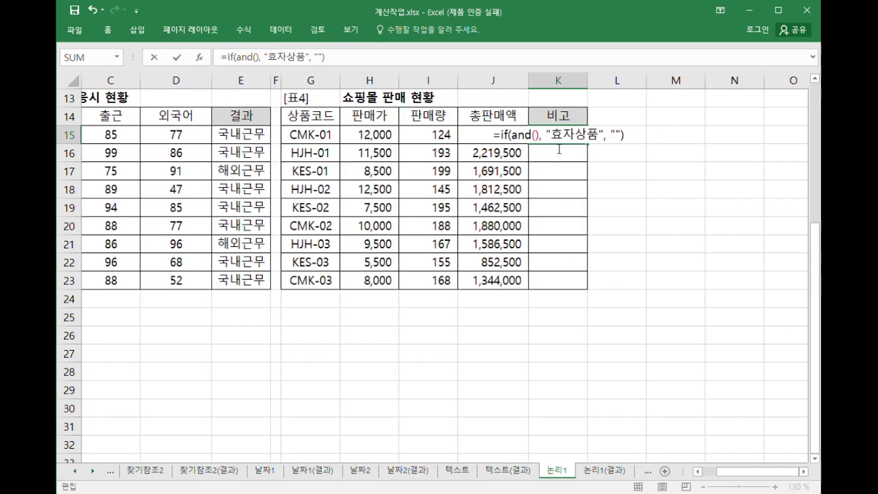
{"action": "left_click", "coordinate": [442, 137]}
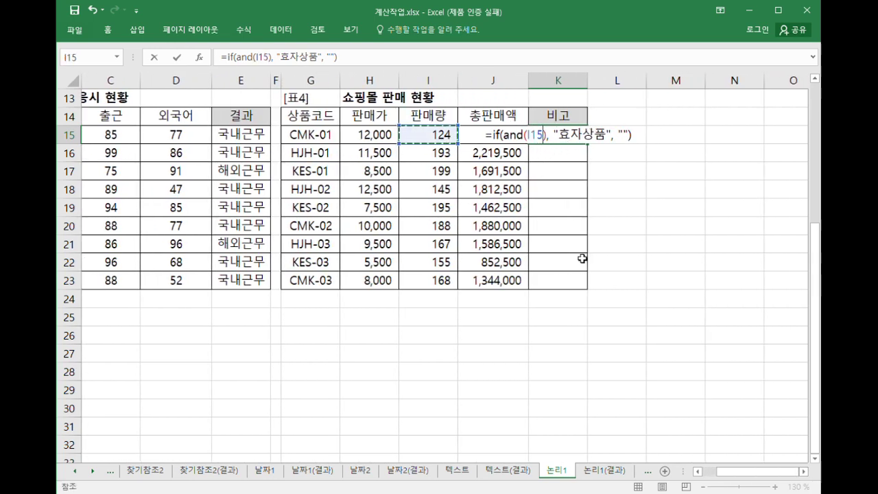
{"action": "type", "text": ">="}
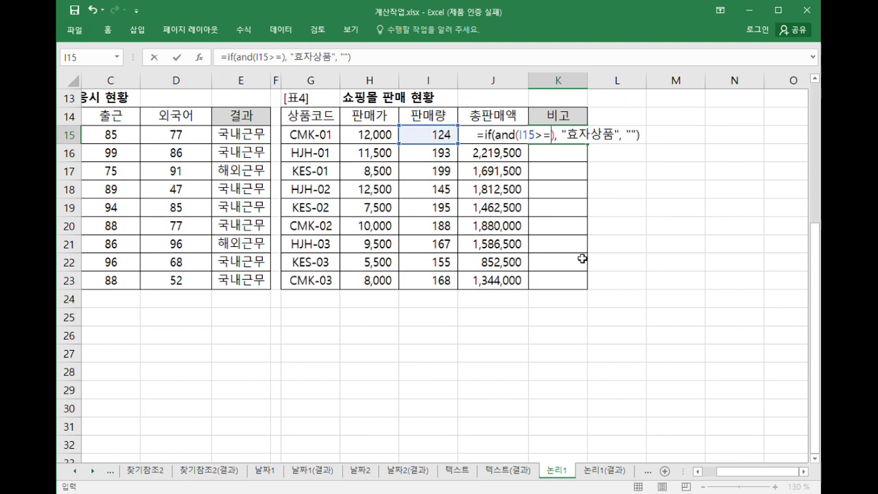
{"action": "type", "text": "150,"}
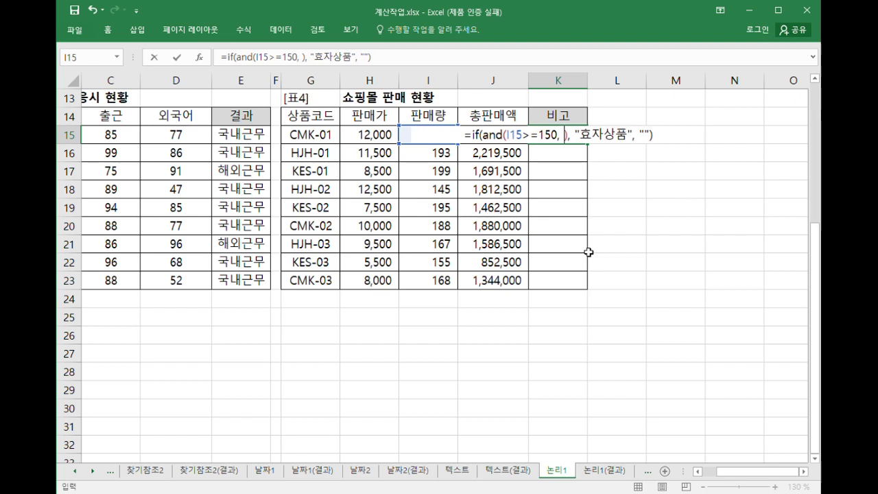
Add J15>=MEDIAN($J$15:$J$23) as the second AND condition in the K15 formula, with the range as an absolute reference
{"action": "type", "text": "j15"}
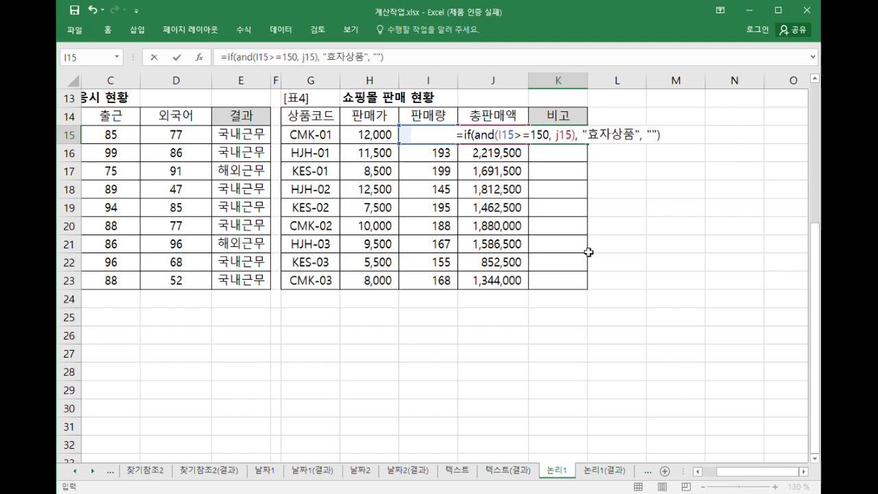
{"action": "type", "text": ">="}
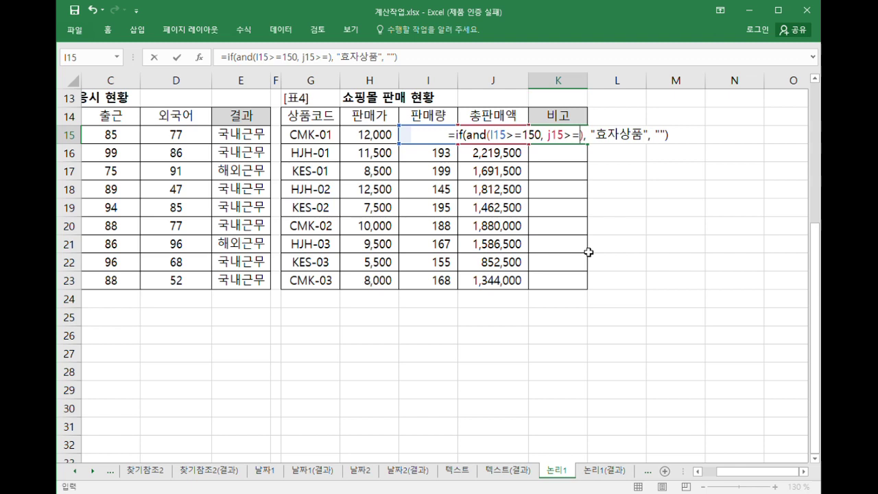
{"action": "type", "text": "MD"}
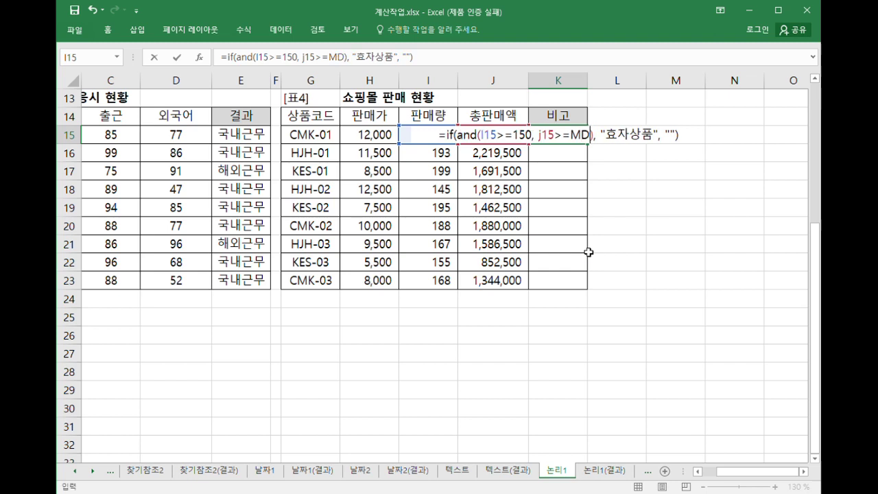
{"action": "key", "text": "BackSpace"}
{"action": "type", "text": "EDI"}
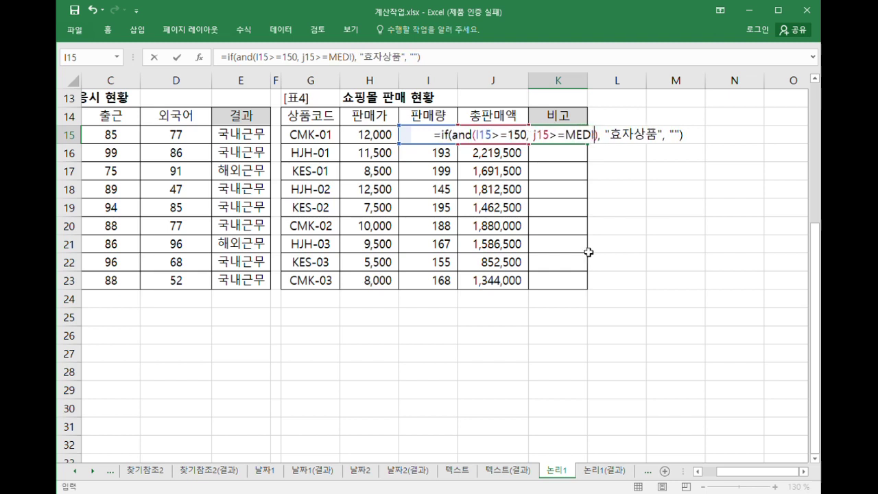
{"action": "key", "text": "Tab"}
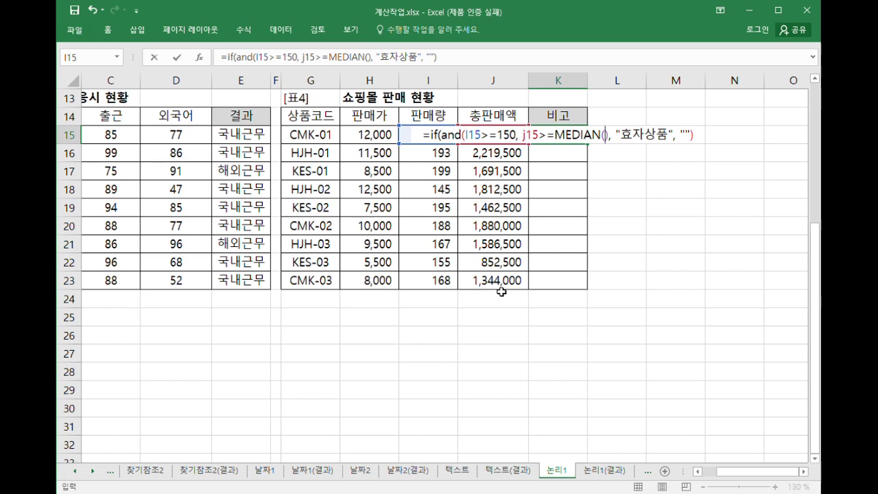
{"action": "left_click_drag", "start_coordinate": [501, 288], "coordinate": [516, 138]}
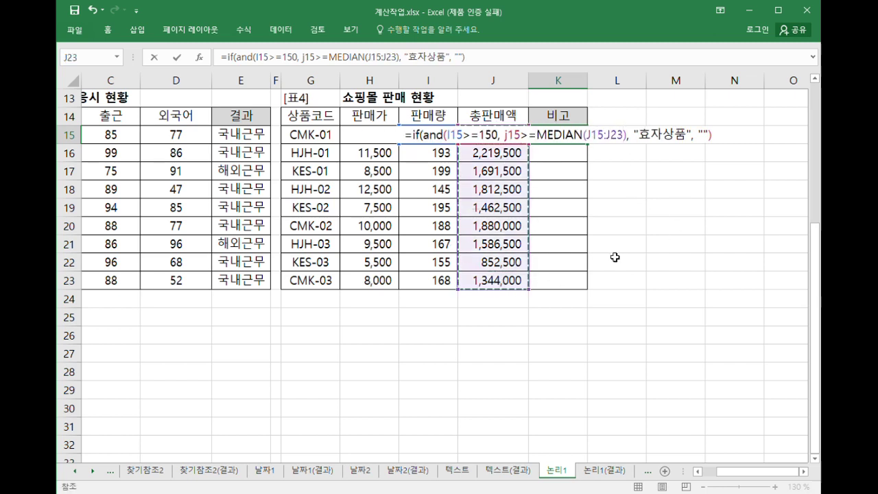
{"action": "key", "text": "F4"}
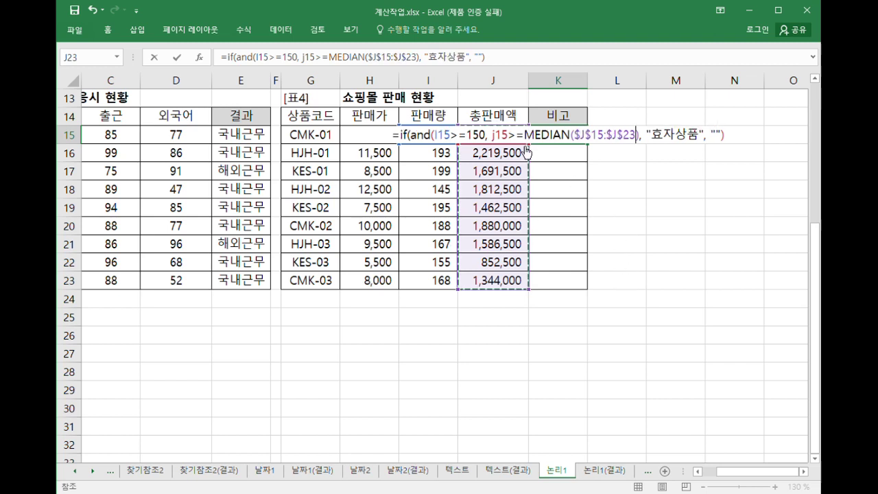
{"action": "left_click_drag", "start_coordinate": [512, 139], "coordinate": [643, 141]}
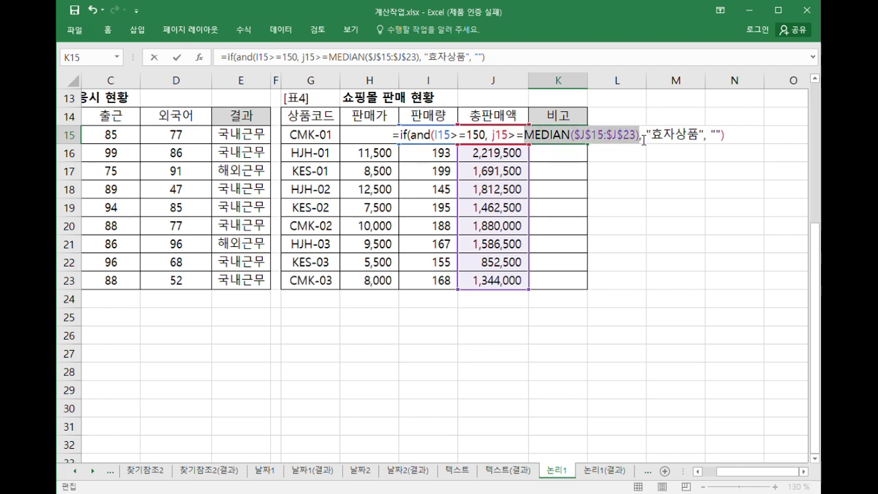
Close the AND condition in the K15 formula, enter it, and fill it down through K23
{"action": "left_click", "coordinate": [643, 140]}
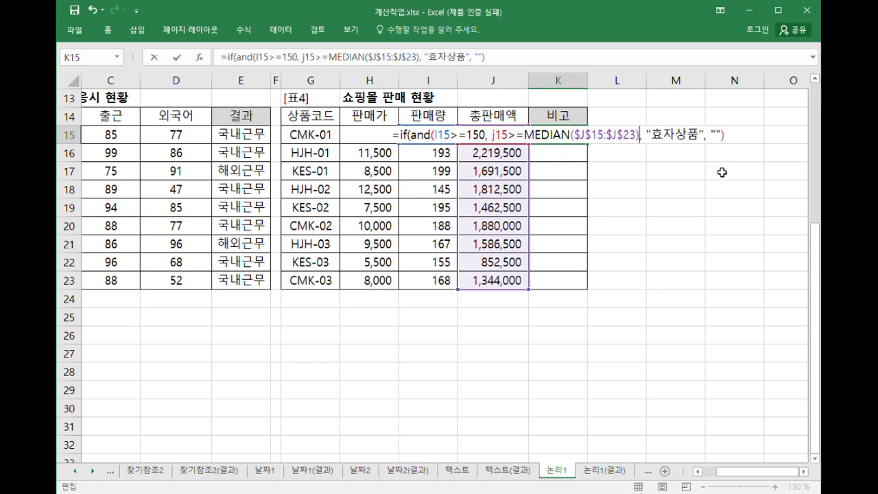
{"action": "type", "text": ")"}
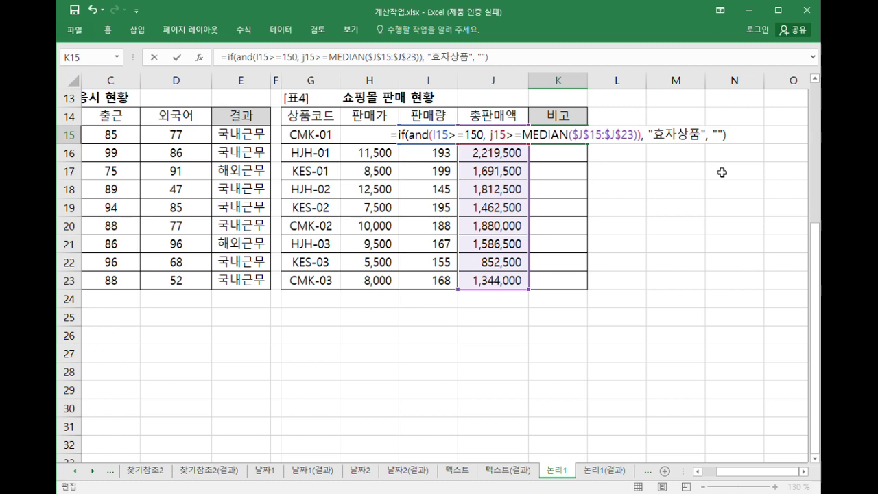
{"action": "key", "text": "ctrl+Return"}
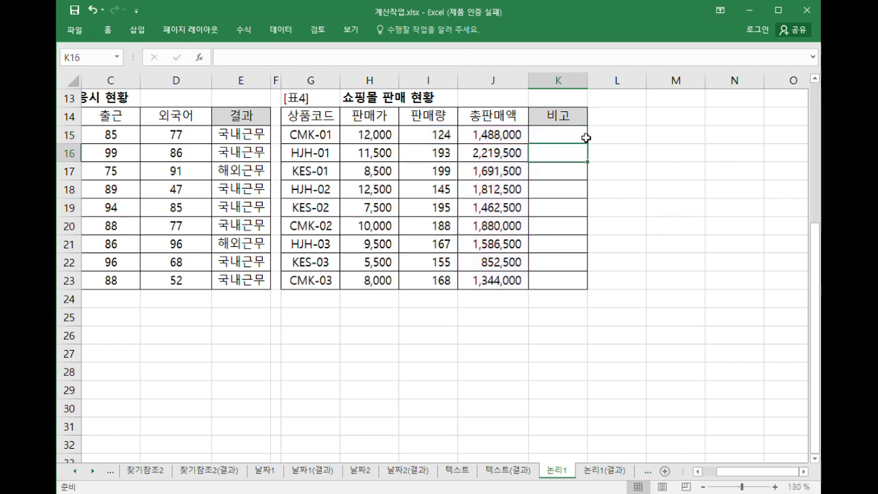
{"action": "left_click_drag", "start_coordinate": [588, 144], "coordinate": [562, 288]}
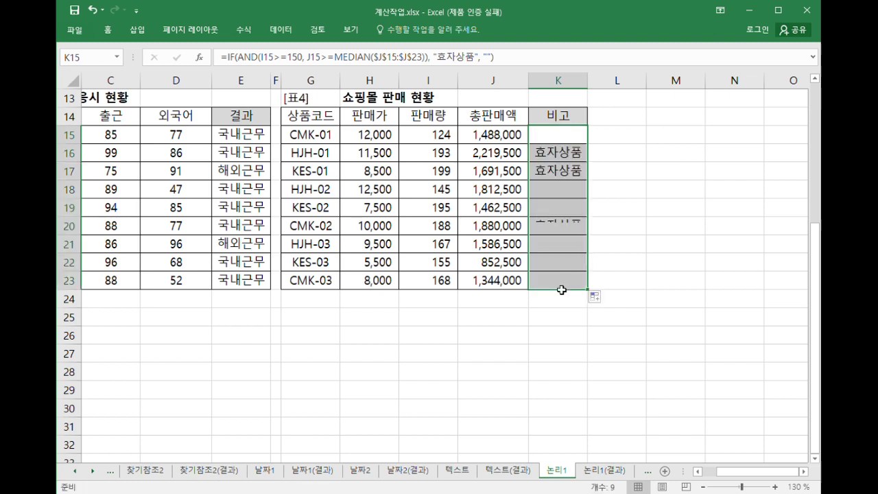
Calculate the median of the total sales amounts in L15 with =MEDIAN(J15:J23) as a check beside table 4
{"action": "left_click", "coordinate": [437, 156]}
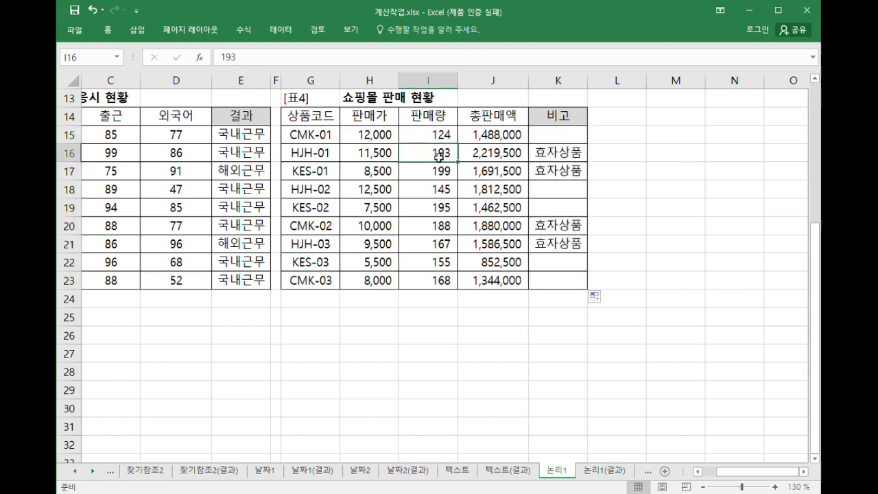
{"action": "left_click_drag", "start_coordinate": [504, 140], "coordinate": [501, 284]}
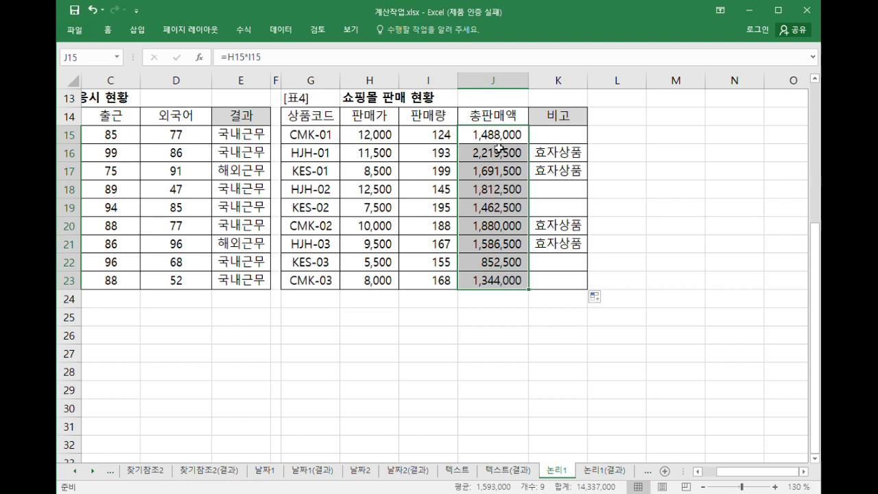
{"action": "left_click", "coordinate": [623, 136]}
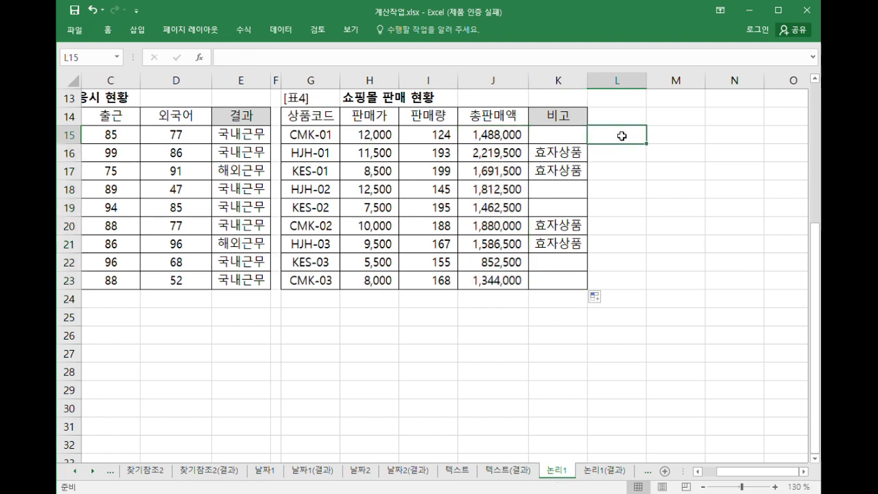
{"action": "type", "text": "="}
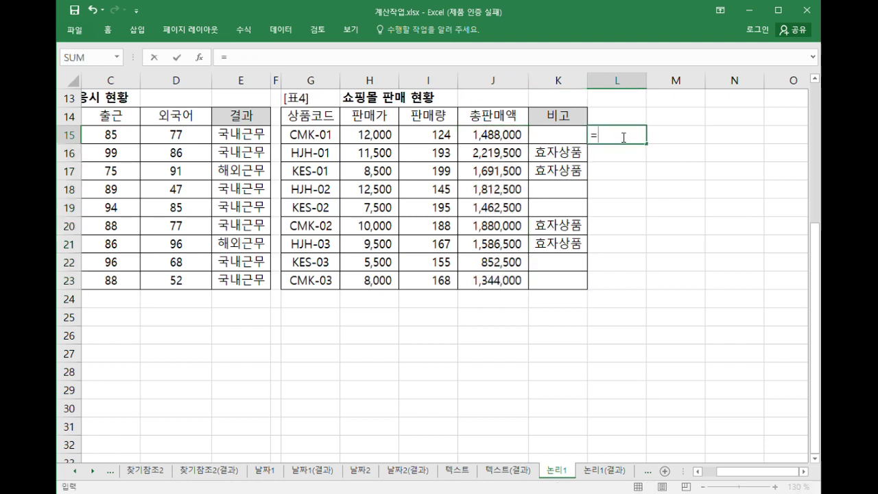
{"action": "type", "text": "MDE"}
{"action": "key", "text": "BackSpace"}
{"action": "type", "text": "EDIAN"}
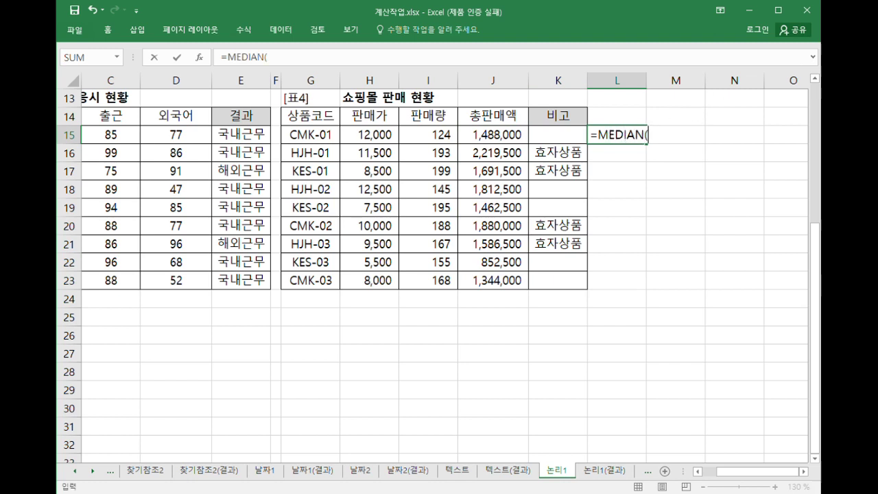
{"action": "type", "text": "("}
{"action": "left_click_drag", "start_coordinate": [499, 136], "coordinate": [495, 291]}
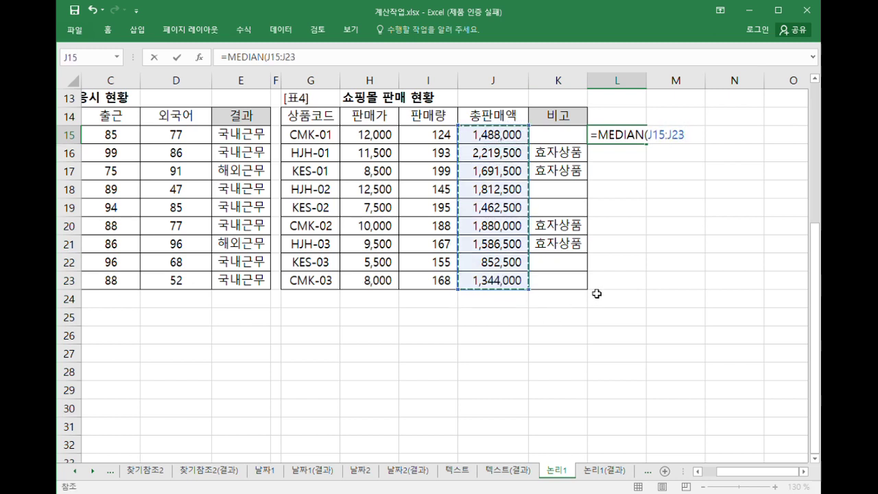
{"action": "type", "text": ")"}
{"action": "key", "text": "Return"}
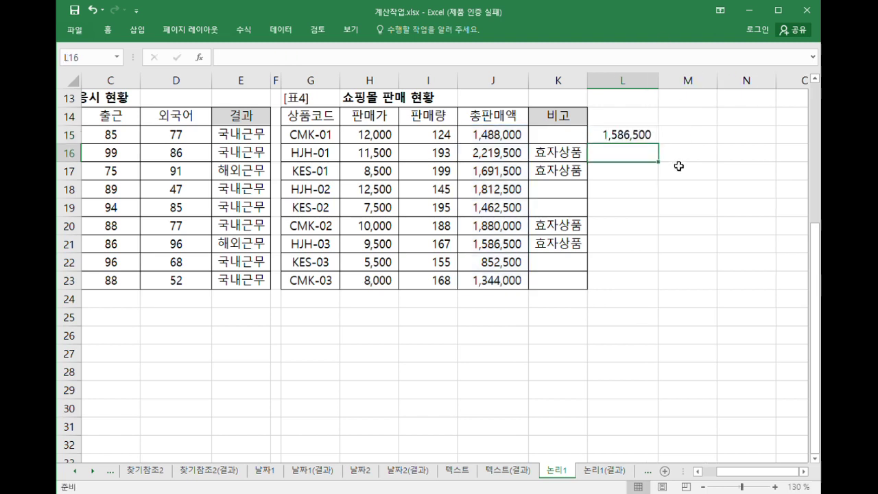
Check the sales quantities and total sales in rows 15 to 17 of table 4 against their 비고 results and formulas
{"action": "left_click", "coordinate": [499, 138]}
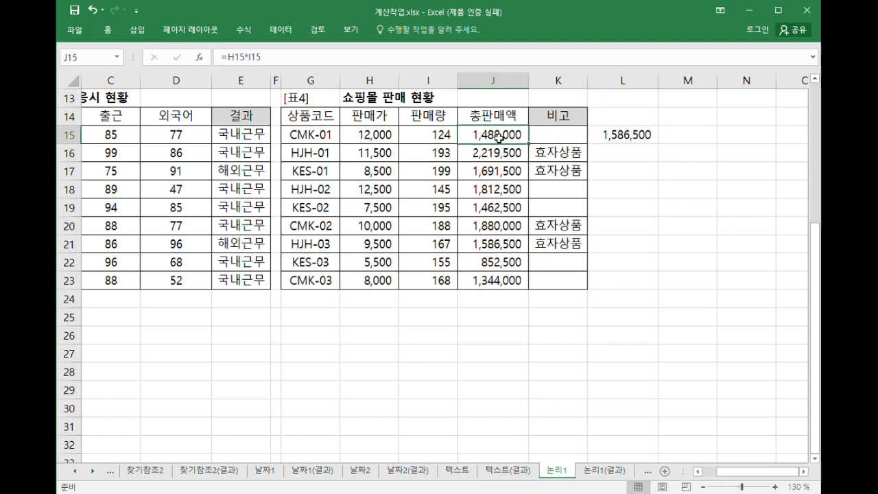
{"action": "left_click_drag", "start_coordinate": [506, 136], "coordinate": [439, 141]}
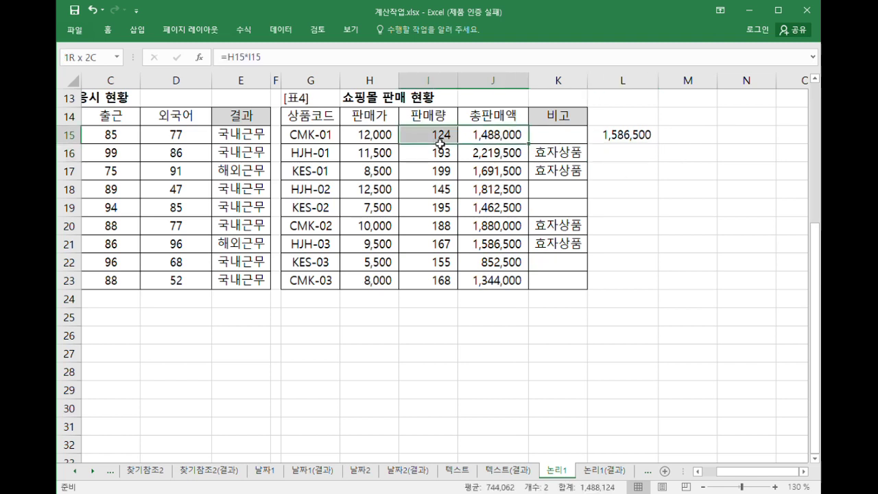
{"action": "left_click_drag", "start_coordinate": [493, 156], "coordinate": [494, 177]}
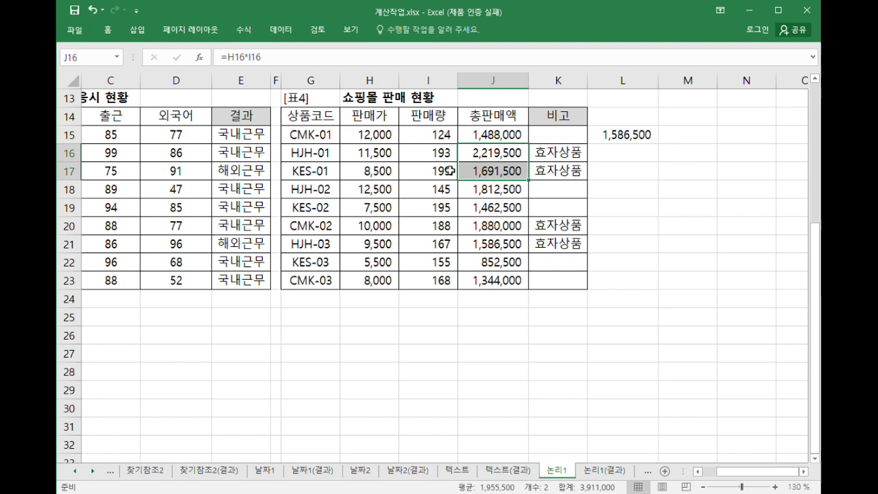
{"action": "left_click_drag", "start_coordinate": [439, 152], "coordinate": [440, 176]}
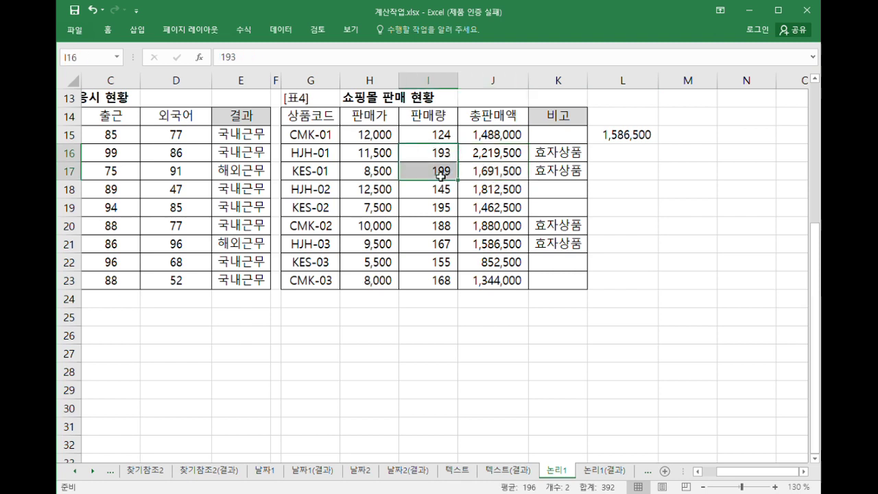
{"action": "left_click", "coordinate": [561, 157]}
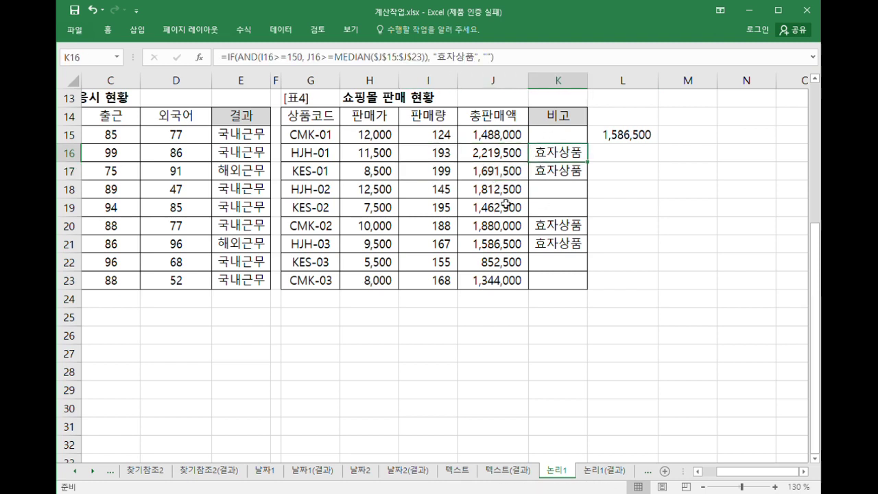
{"action": "double_click", "coordinate": [579, 136]}
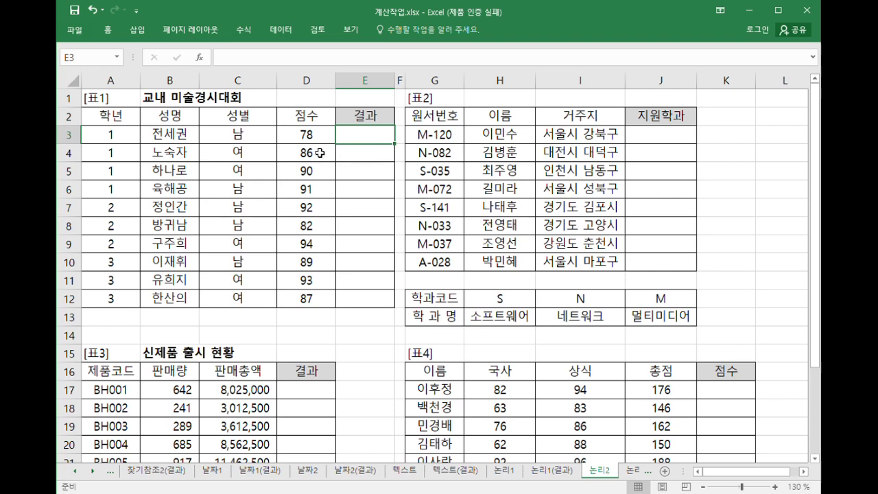
On the 논리2 sheet, begin a CHOOSE formula in E3 with an empty RANK.EQ() as its index argument, followed by a comma
{"action": "left_click_drag", "start_coordinate": [314, 133], "coordinate": [308, 296]}
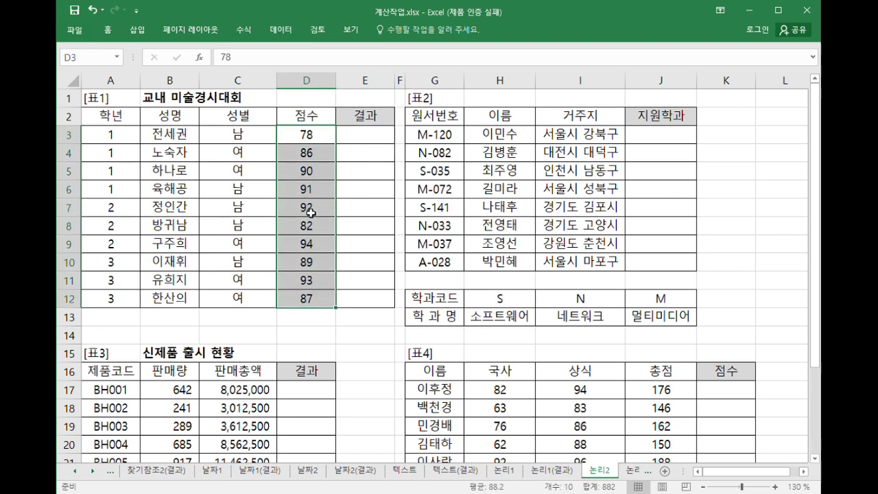
{"action": "left_click_drag", "start_coordinate": [309, 206], "coordinate": [318, 141]}
{"action": "left_click_drag", "start_coordinate": [314, 226], "coordinate": [317, 309]}
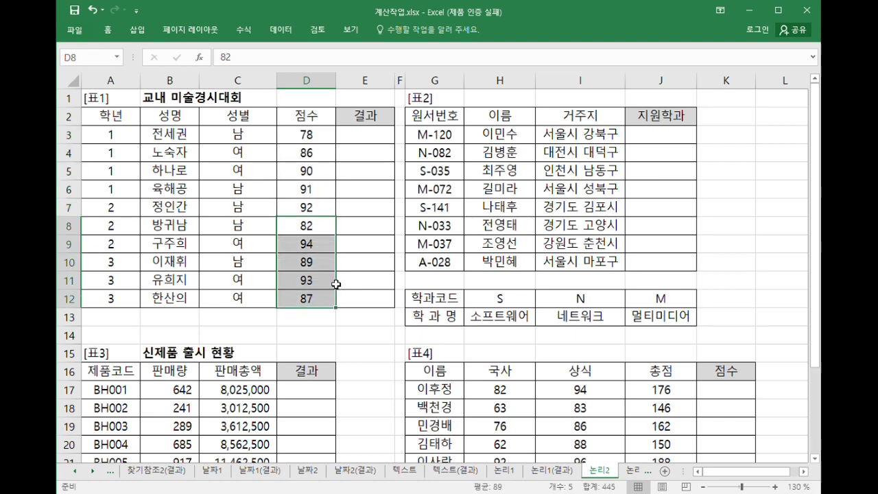
{"action": "left_click", "coordinate": [382, 142]}
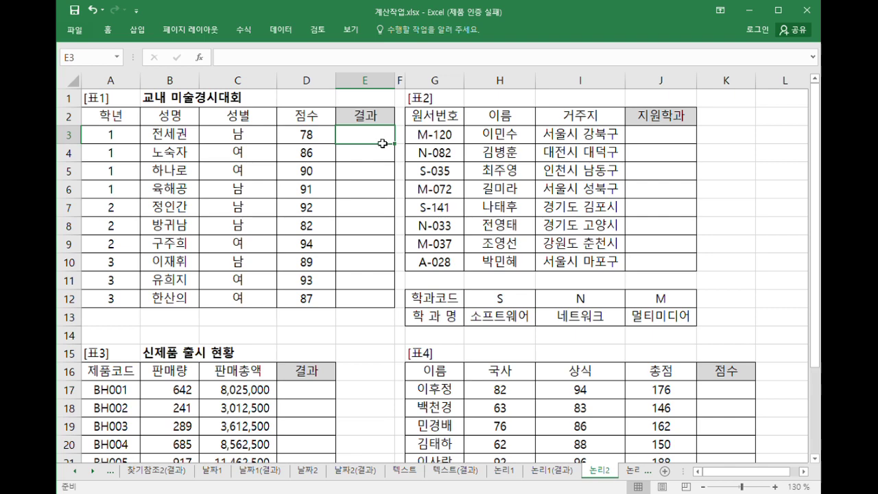
{"action": "type", "text": "="}
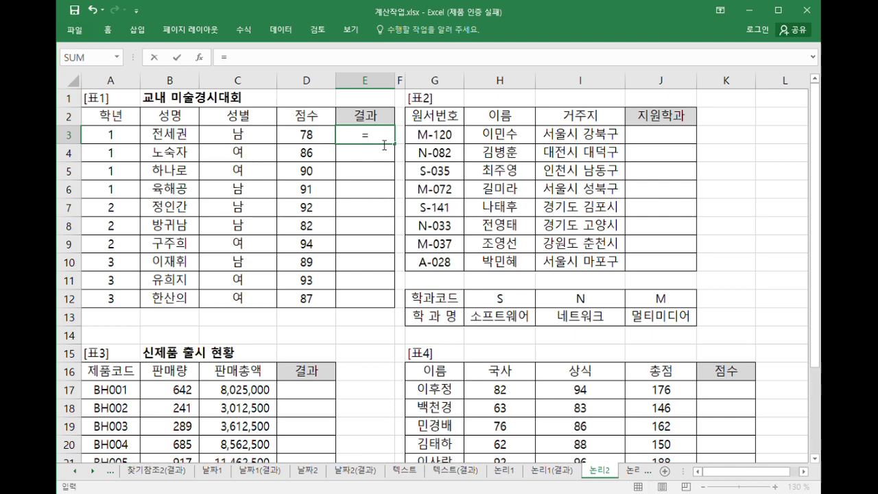
{"action": "type", "text": "CHOOSE"}
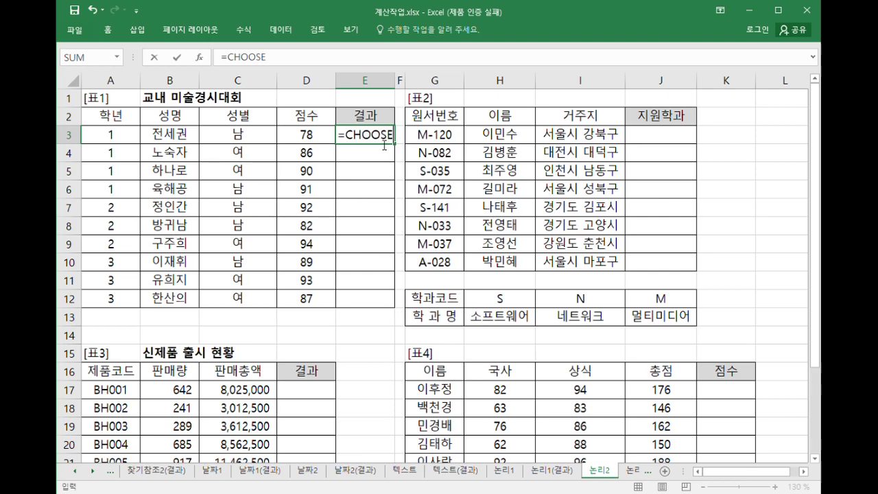
{"action": "type", "text": "(REA"}
{"action": "key", "text": "BackSpace"}
{"action": "key", "text": "BackSpace"}
{"action": "type", "text": "AN"}
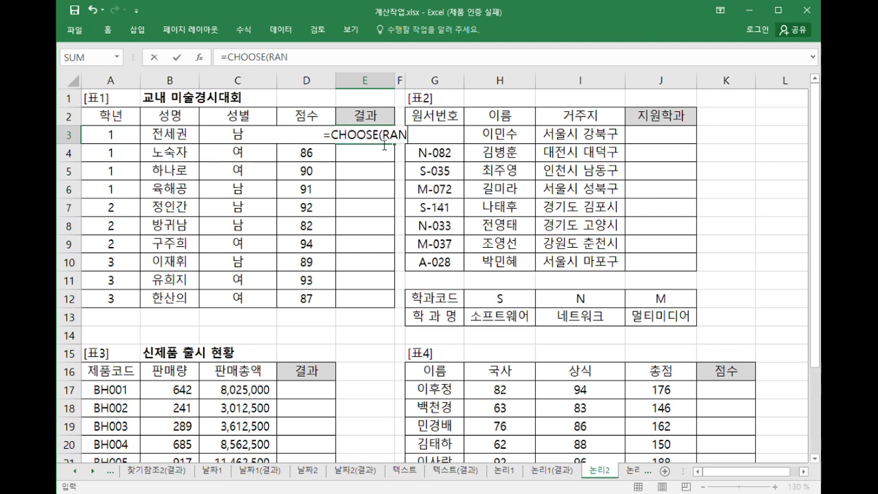
{"action": "type", "text": "K.EQ()"}
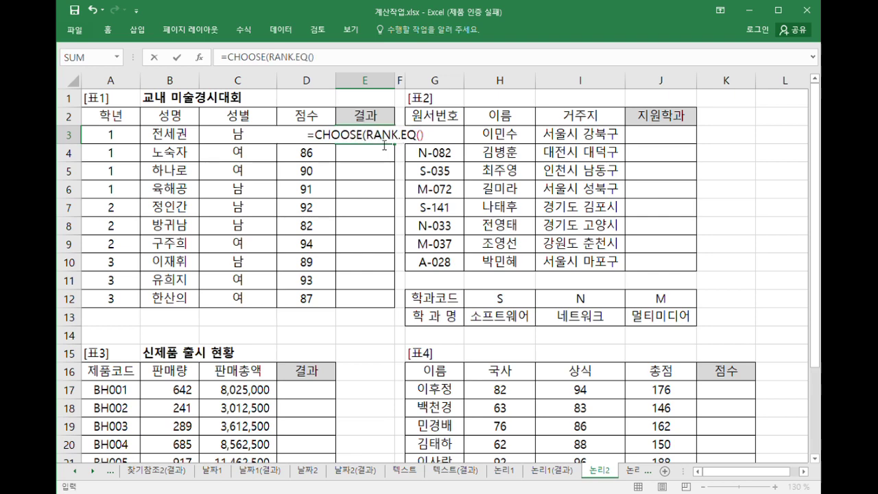
{"action": "type", "text": ","}
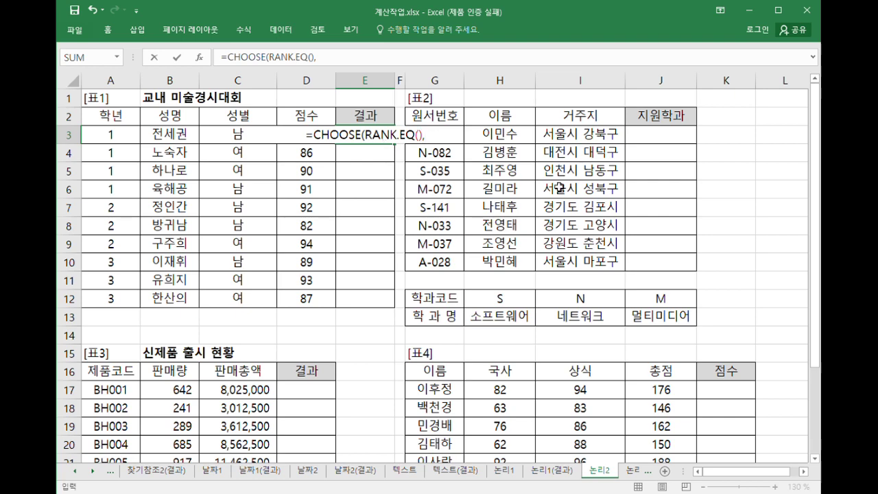
Add "대상", "금상", "은상" and "동상" as the CHOOSE values in the E3 formula and close the function
{"action": "type", "text": " \"금ㅅ"}
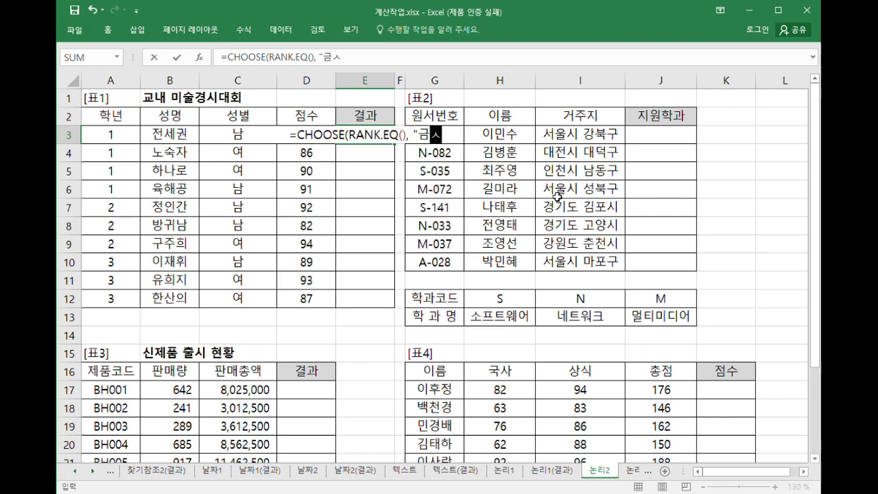
{"action": "key", "text": "BackSpace"}
{"action": "key", "text": "BackSpace"}
{"action": "key", "text": "BackSpace"}
{"action": "key", "text": "BackSpace"}
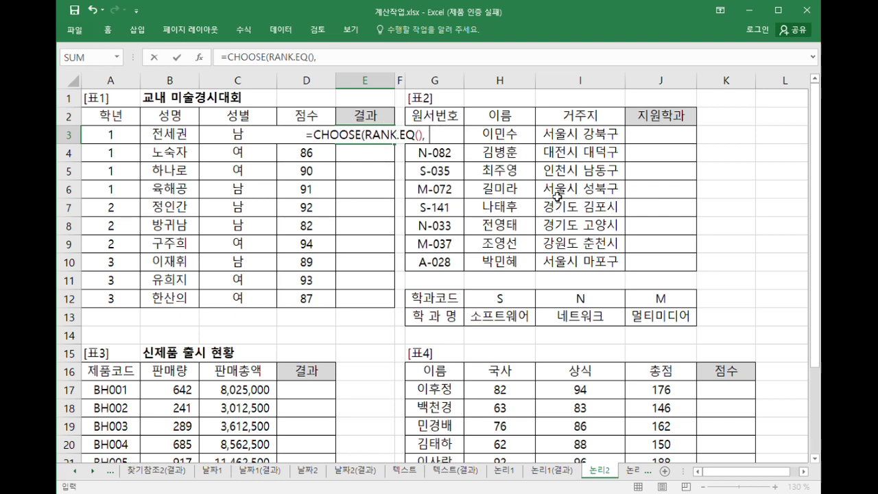
{"action": "type", "text": "\"ㄷ"}
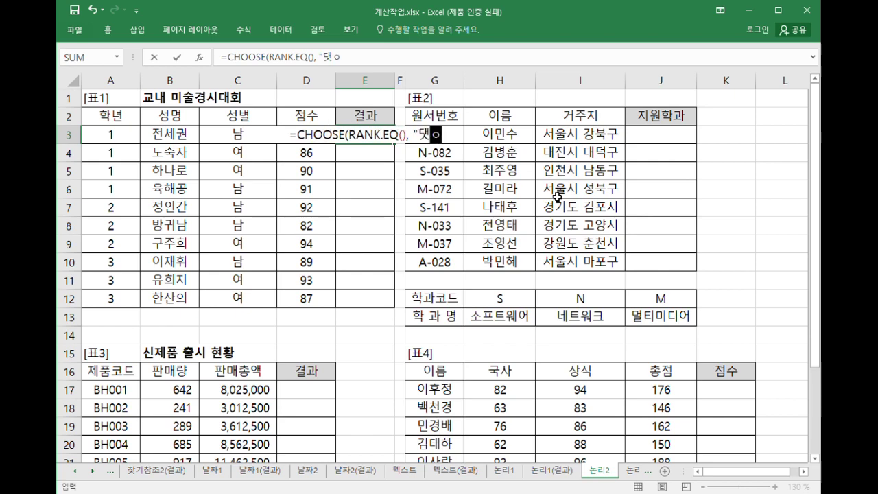
{"action": "type", "text": "대상\", \"금사"}
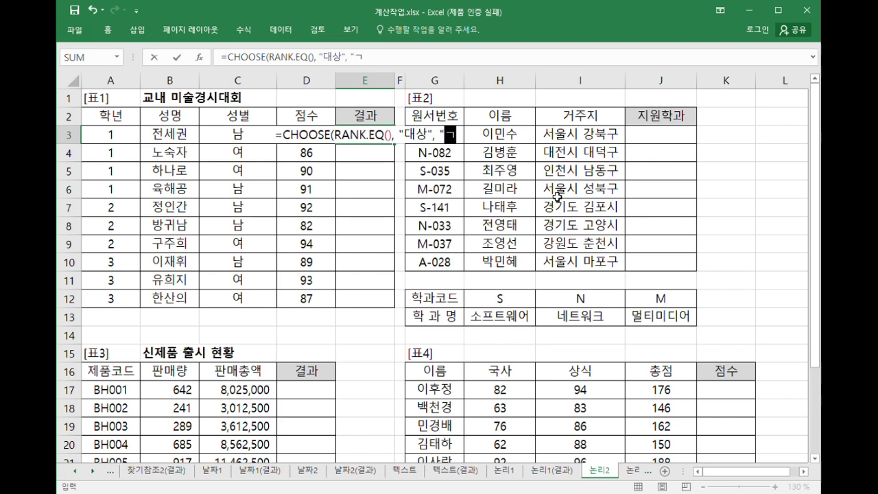
{"action": "type", "text": "상\", \"은사"}
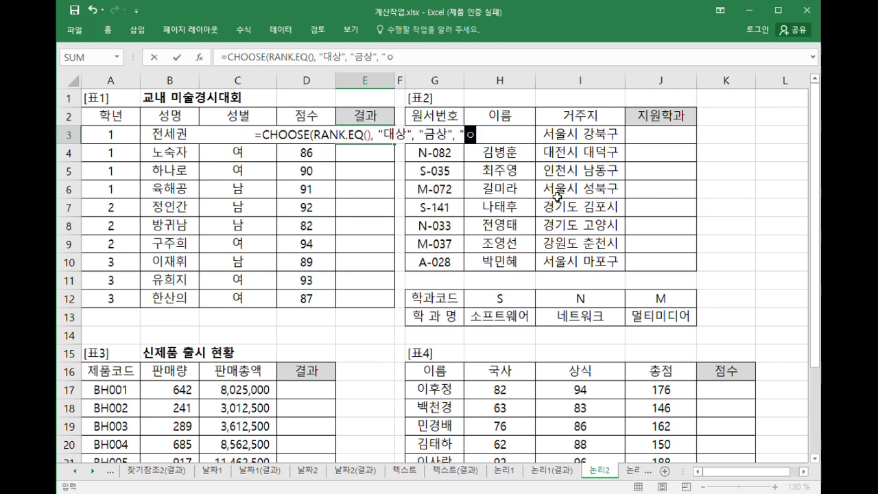
{"action": "type", "text": "상\", \""}
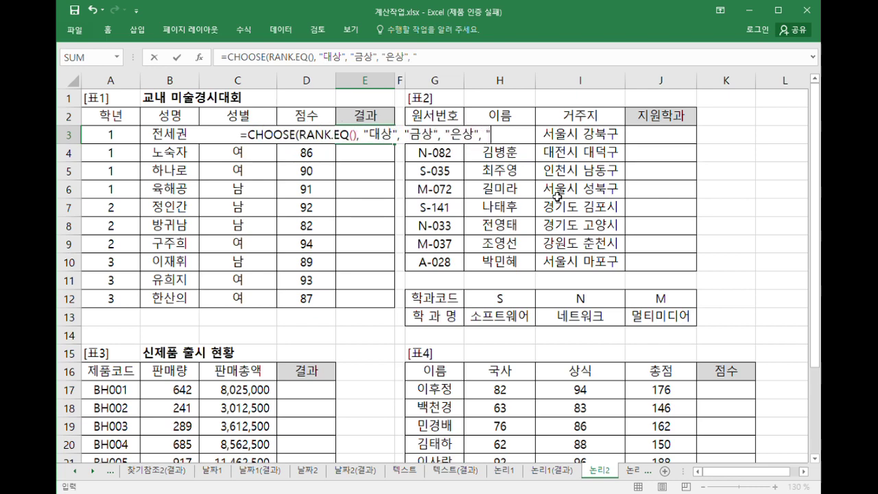
{"action": "type", "text": "동상\")"}
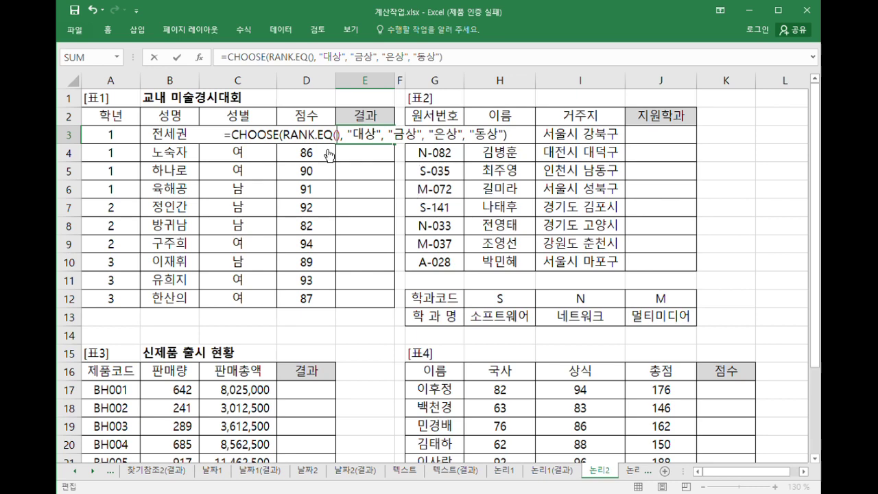
Fill in the RANK.EQ arguments in the E3 formula as D3, $D$3:$D$12 and 0, and enter the formula
{"action": "type", "text": "ㅇ"}
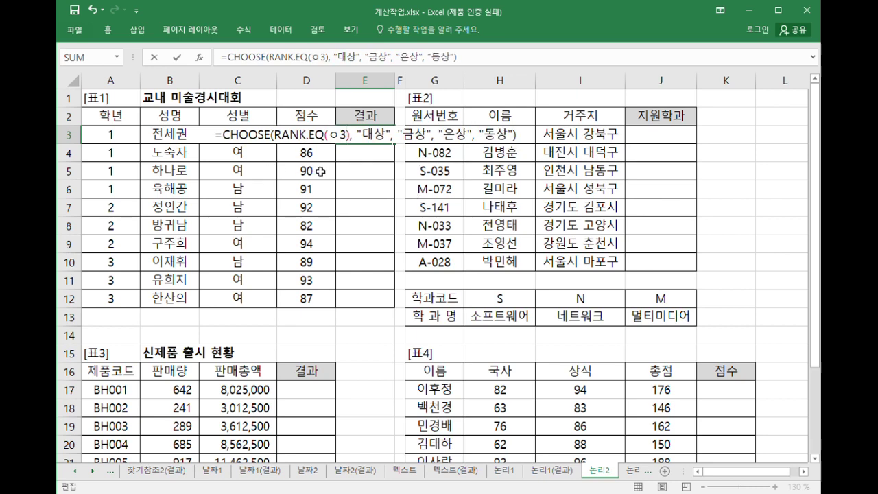
{"action": "key", "text": "BackSpace"}
{"action": "type", "text": "D3,"}
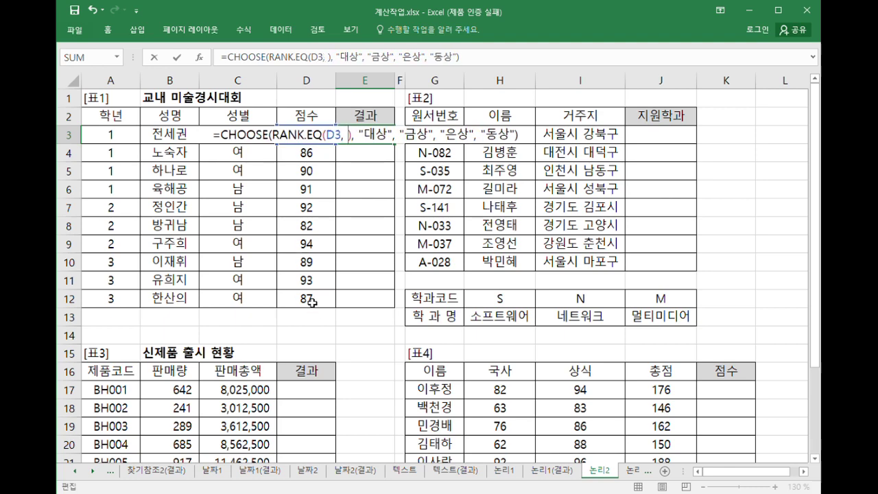
{"action": "left_click_drag", "start_coordinate": [311, 300], "coordinate": [303, 137]}
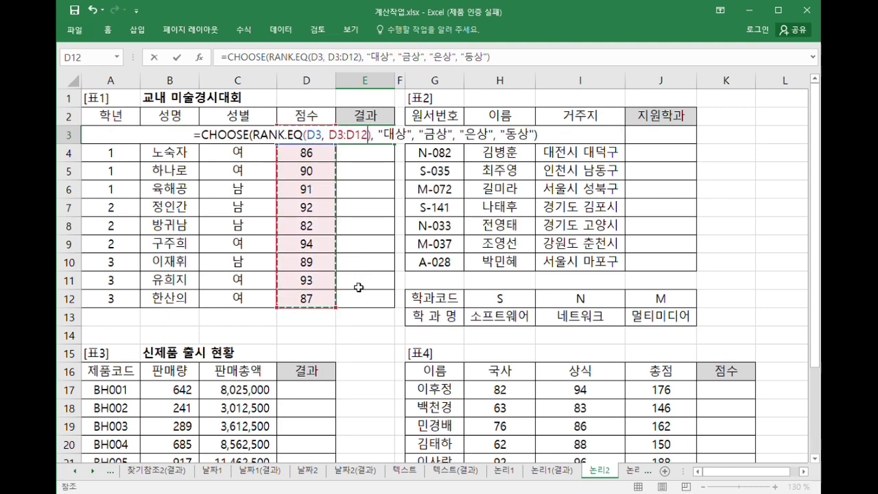
{"action": "key", "text": "F4"}
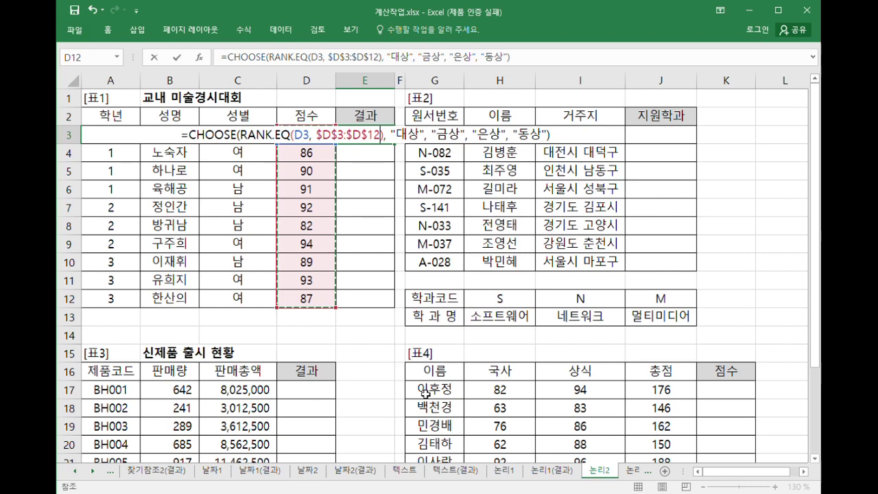
{"action": "type", "text": ",0"}
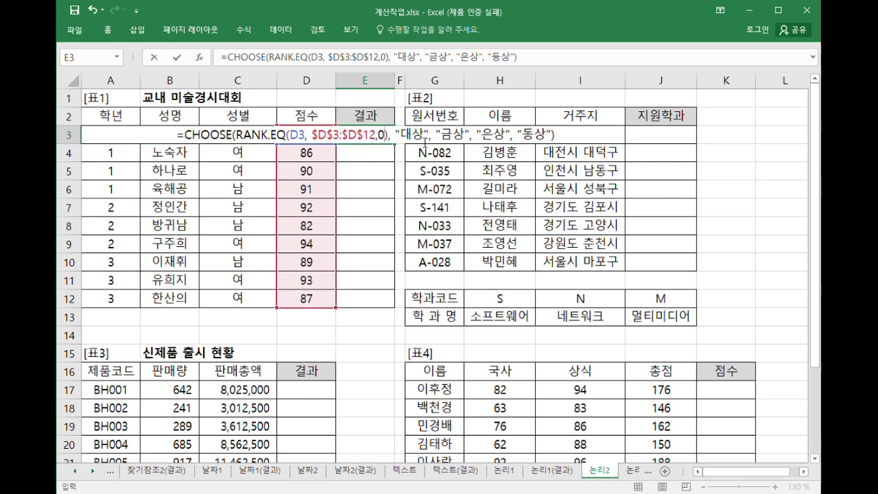
{"action": "left_click_drag", "start_coordinate": [406, 144], "coordinate": [472, 137]}
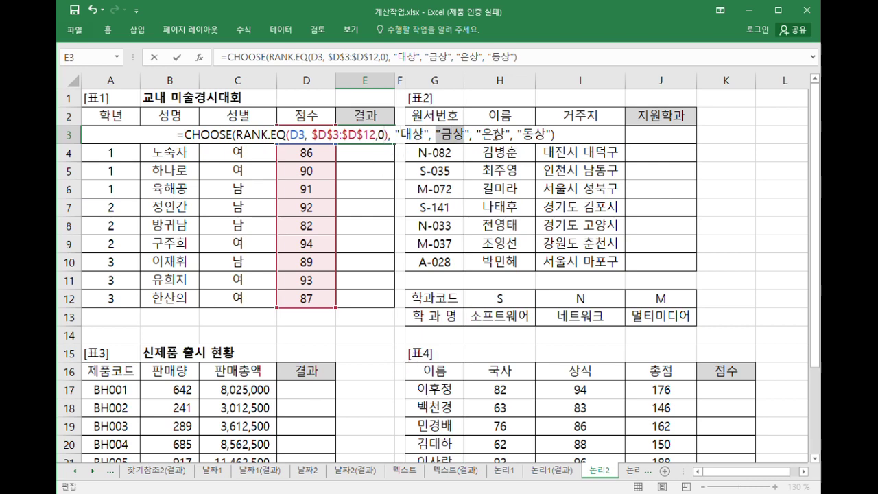
{"action": "left_click", "coordinate": [494, 135]}
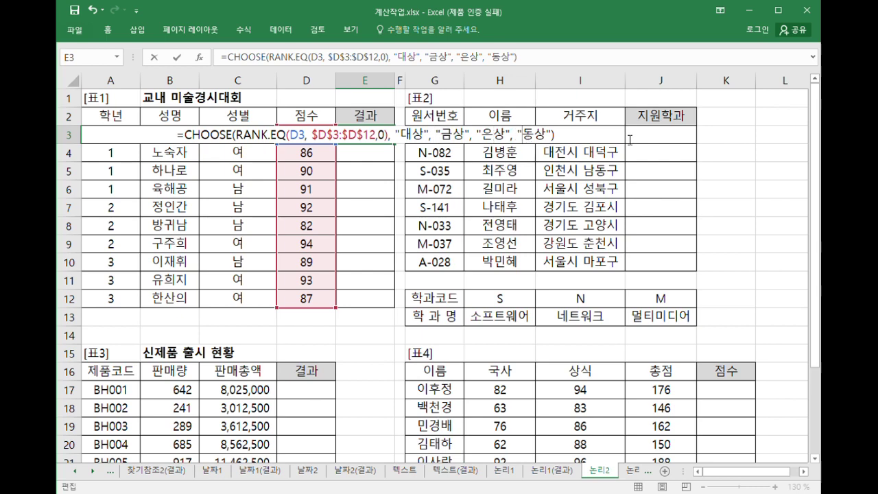
{"action": "key", "text": "Return"}
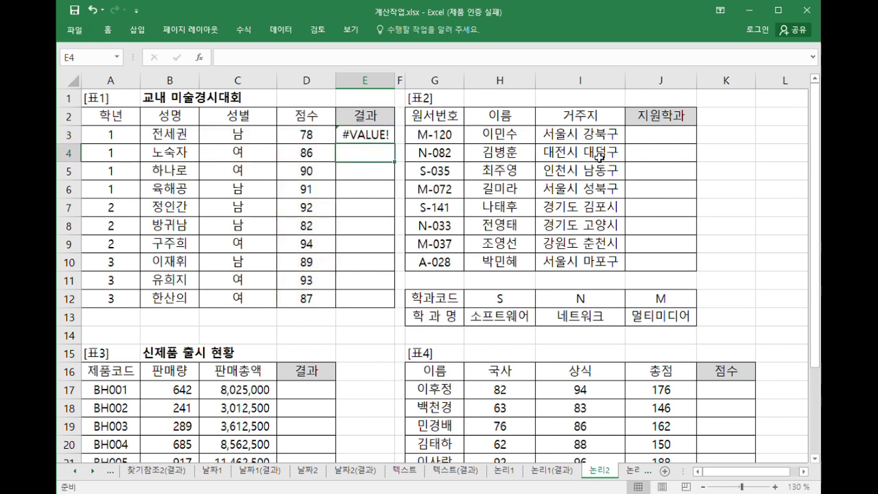
Copy the E3 CHOOSE formula down to E12 and check the award results in E6, E7, E9 and E11
{"action": "left_click", "coordinate": [388, 136]}
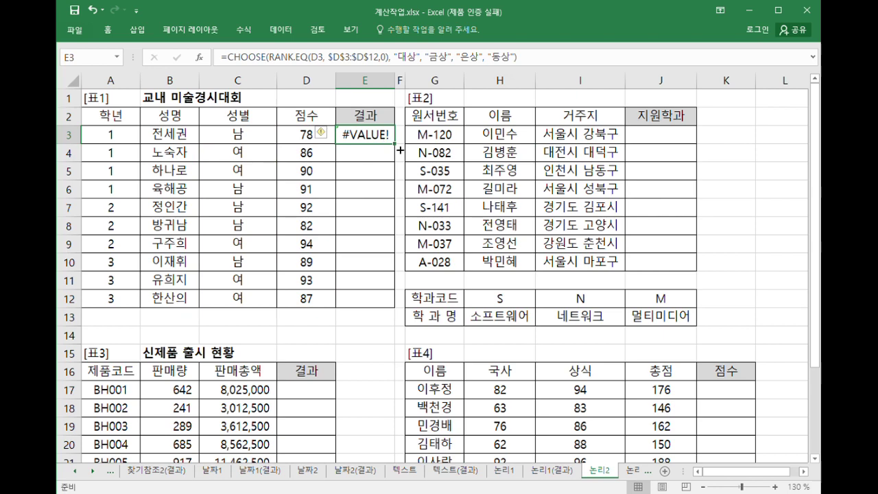
{"action": "left_click_drag", "start_coordinate": [398, 146], "coordinate": [383, 312]}
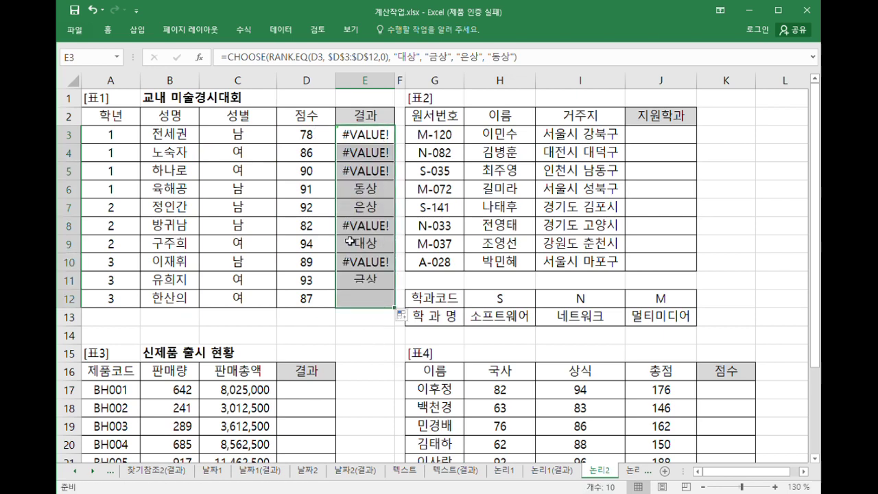
{"action": "left_click", "coordinate": [377, 192]}
{"action": "left_click", "coordinate": [374, 211]}
{"action": "left_click", "coordinate": [371, 244]}
{"action": "left_click", "coordinate": [365, 284]}
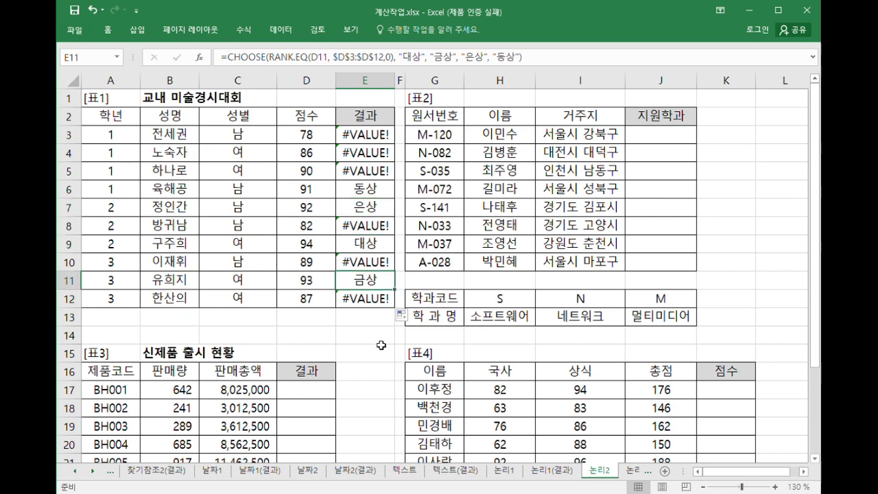
Wrap the E3 CHOOSE formula in IFERROR with "" as the error value and copy it down to E12
{"action": "double_click", "coordinate": [376, 135]}
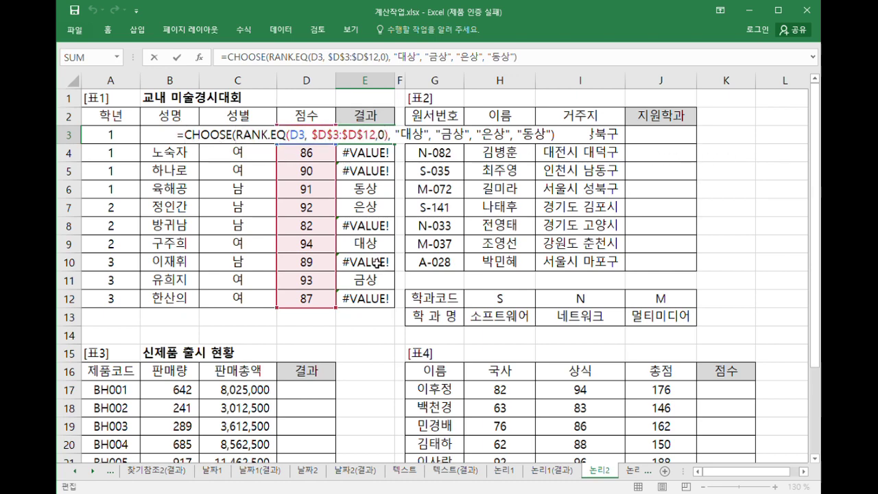
{"action": "type", "text": "IFERR"}
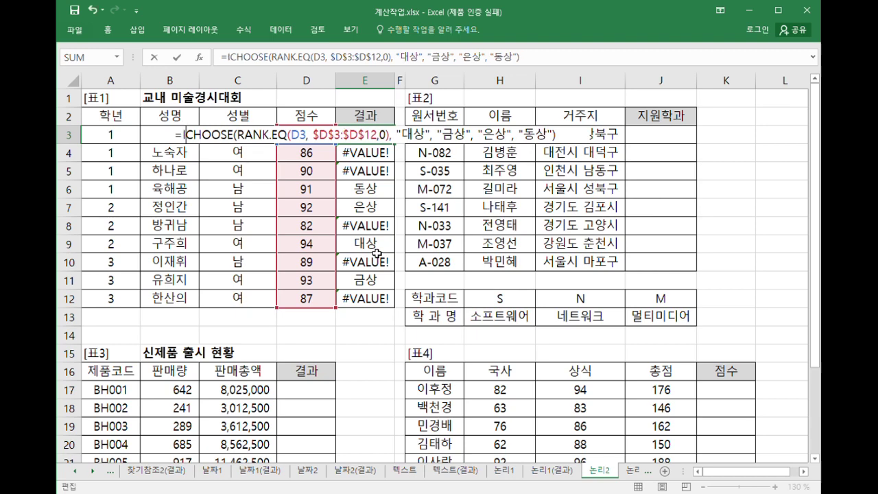
{"action": "type", "text": "("}
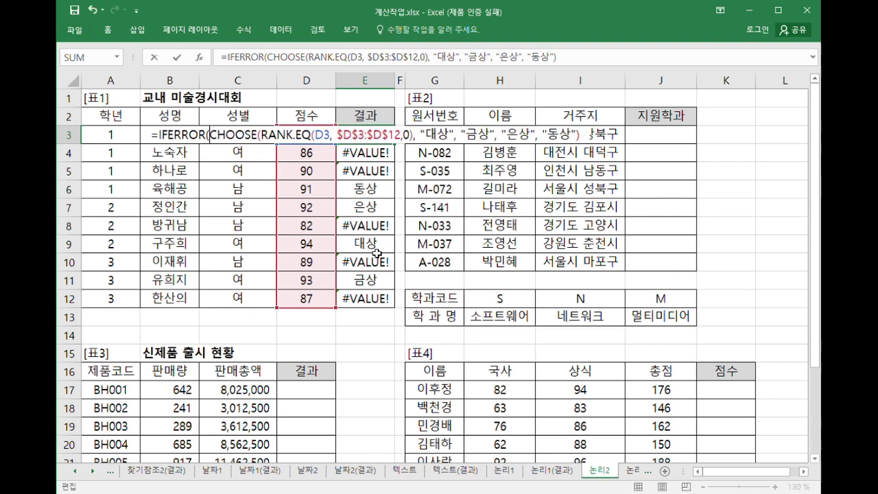
{"action": "left_click_drag", "start_coordinate": [210, 137], "coordinate": [594, 135]}
{"action": "left_click", "coordinate": [591, 136]}
{"action": "type", "text": ","}
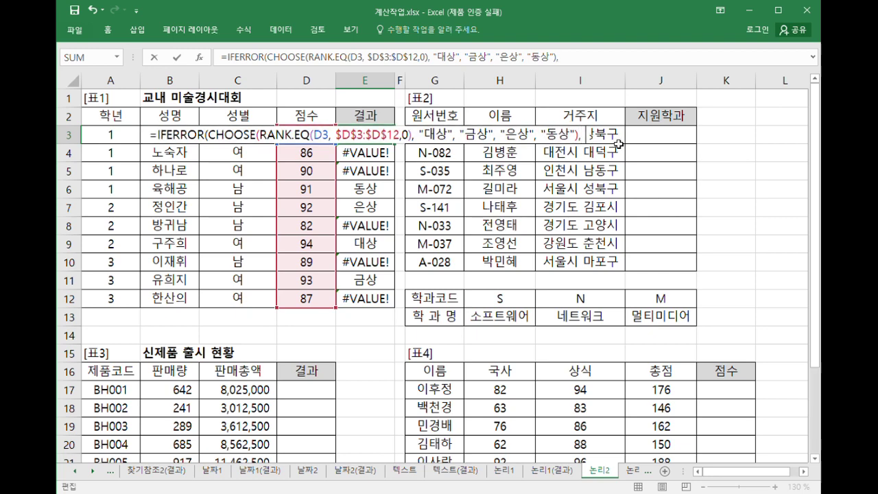
{"action": "type", "text": " \"\")"}
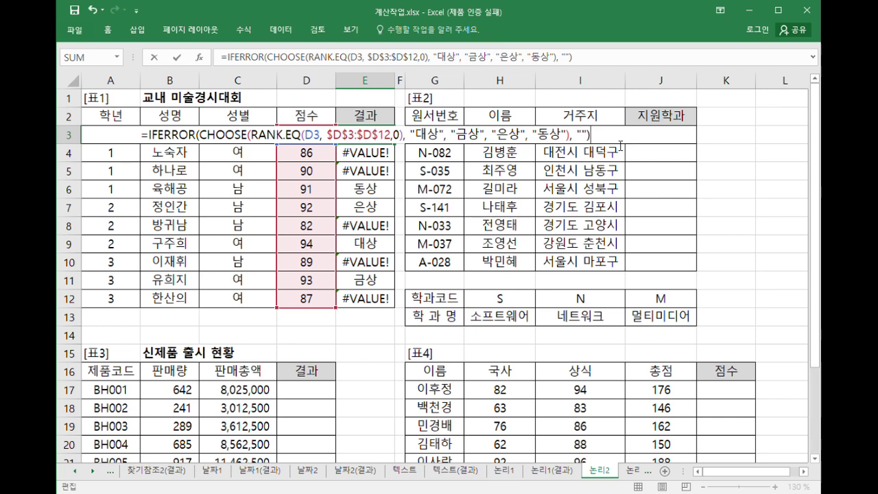
{"action": "key", "text": "Return"}
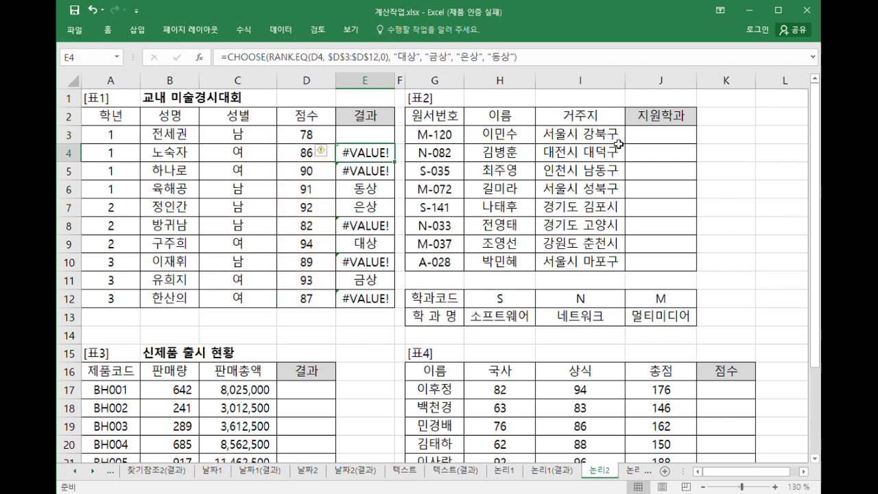
{"action": "left_click", "coordinate": [376, 135]}
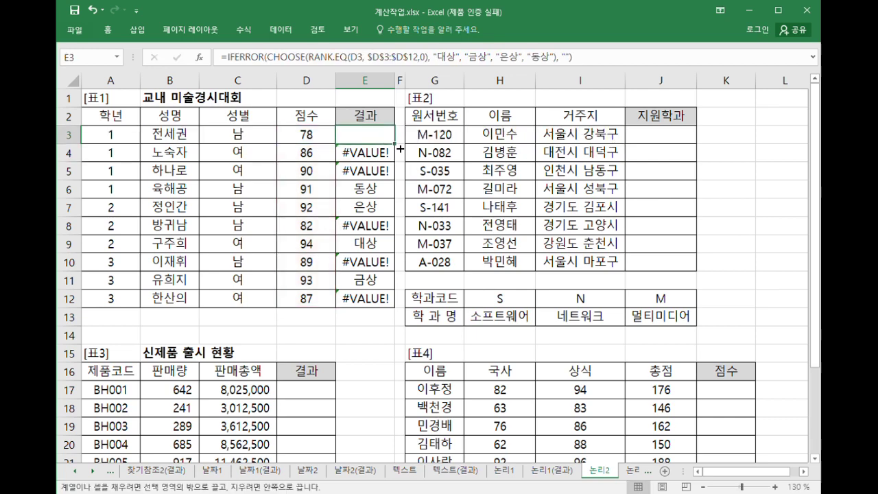
{"action": "left_click_drag", "start_coordinate": [395, 143], "coordinate": [388, 305]}
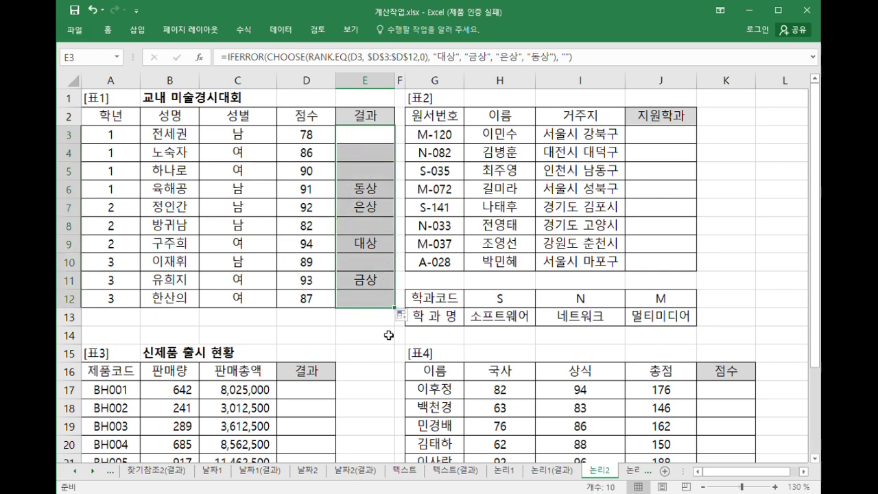
Remove the IFERROR wrapper from the E3 formula and make "" the fifth CHOOSE value after "동상"
{"action": "double_click", "coordinate": [372, 139]}
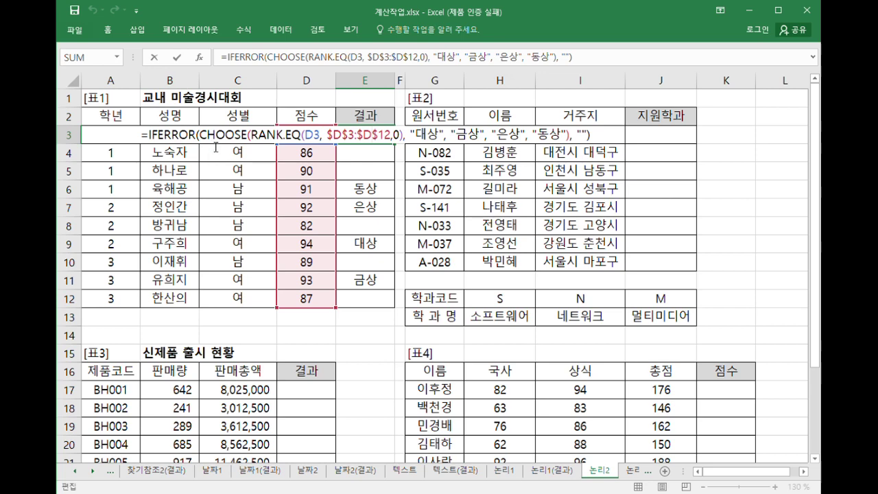
{"action": "left_click_drag", "start_coordinate": [200, 140], "coordinate": [151, 133]}
{"action": "key", "text": "Delete"}
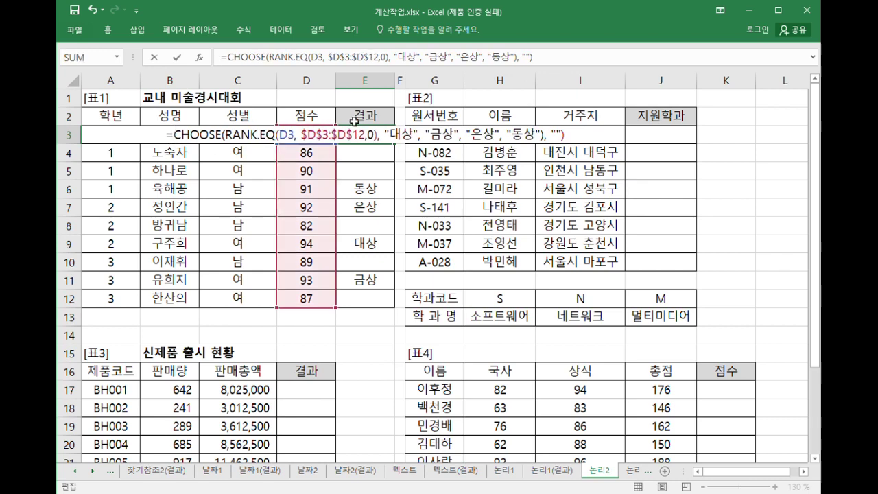
{"action": "left_click", "coordinate": [543, 140]}
{"action": "key", "text": "Delete"}
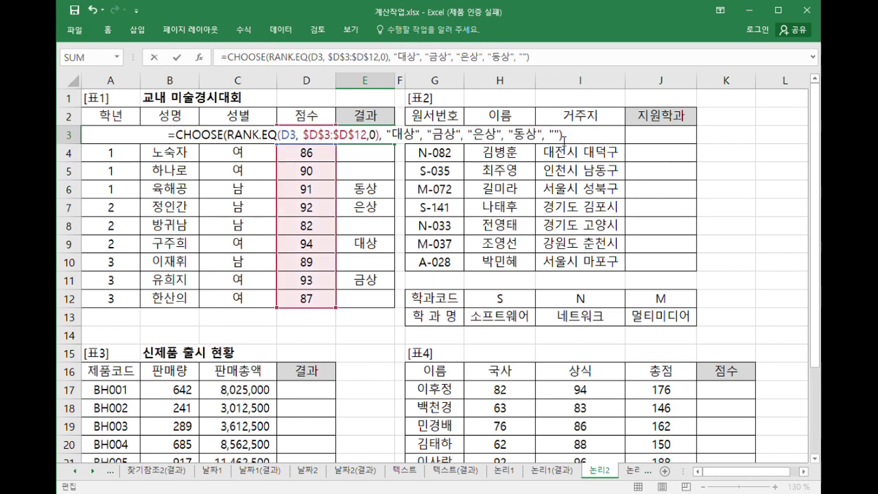
Add five more "" values to the CHOOSE in E3 for the remaining ranks and copy the formula down to E12
{"action": "type", "text": ", \"\","}
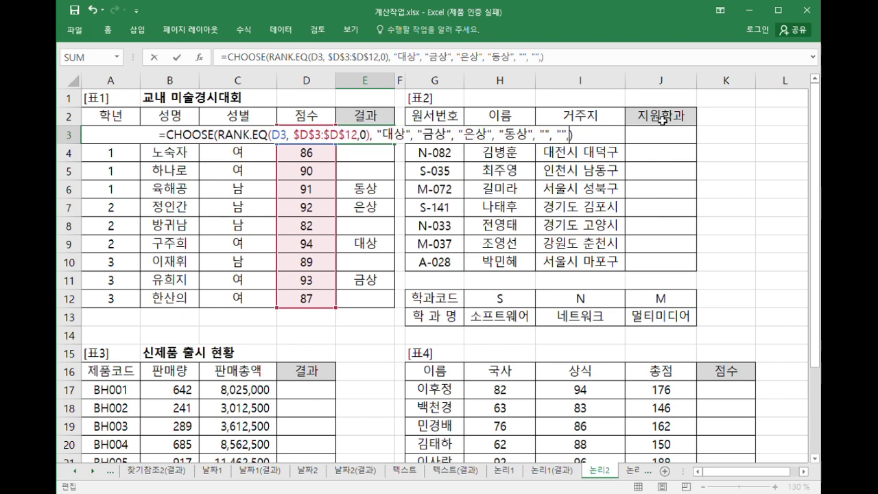
{"action": "type", "text": " \"\", \"\","}
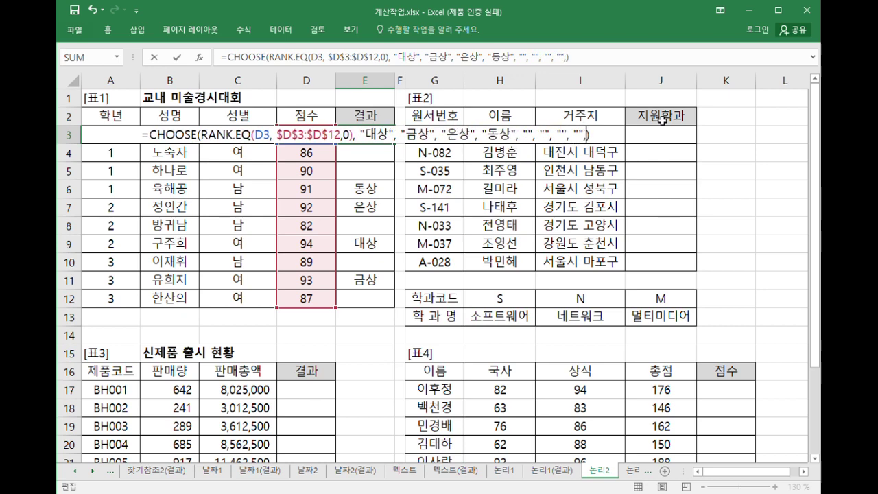
{"action": "type", "text": " \"\","}
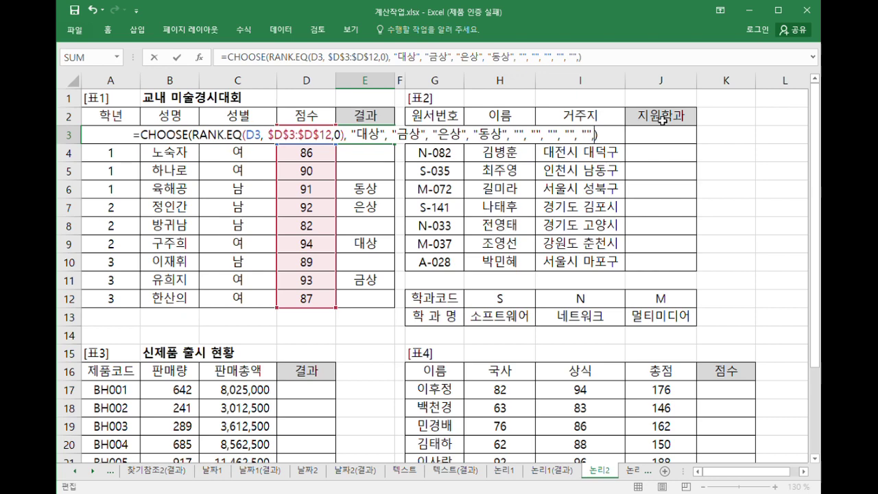
{"action": "type", "text": " \"\", \""}
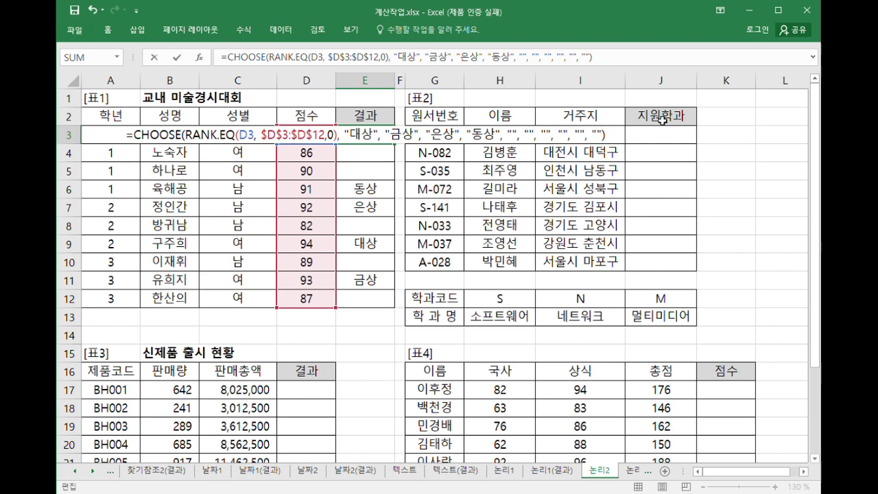
{"action": "key", "text": "Return"}
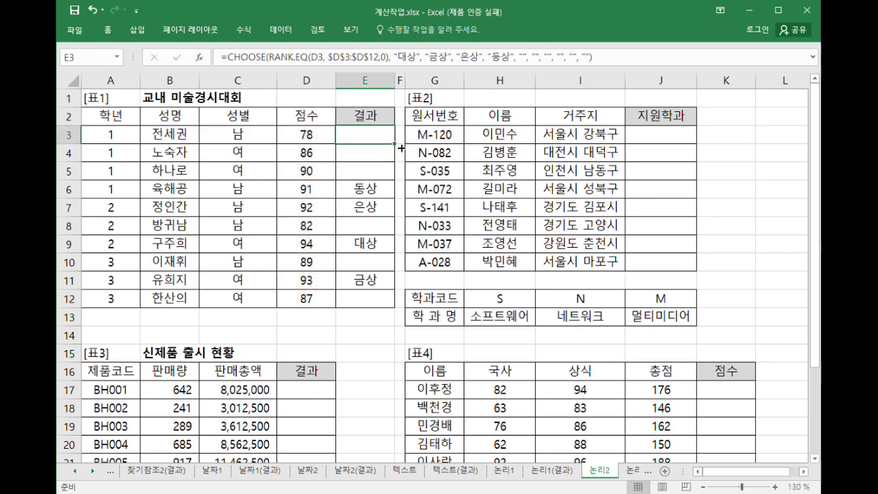
{"action": "mouse_move", "coordinate": [388, 141]}
{"action": "left_mouse_down"}
{"action": "mouse_move", "coordinate": [370, 278]}
{"action": "mouse_move", "coordinate": [386, 309]}
{"action": "left_mouse_up"}
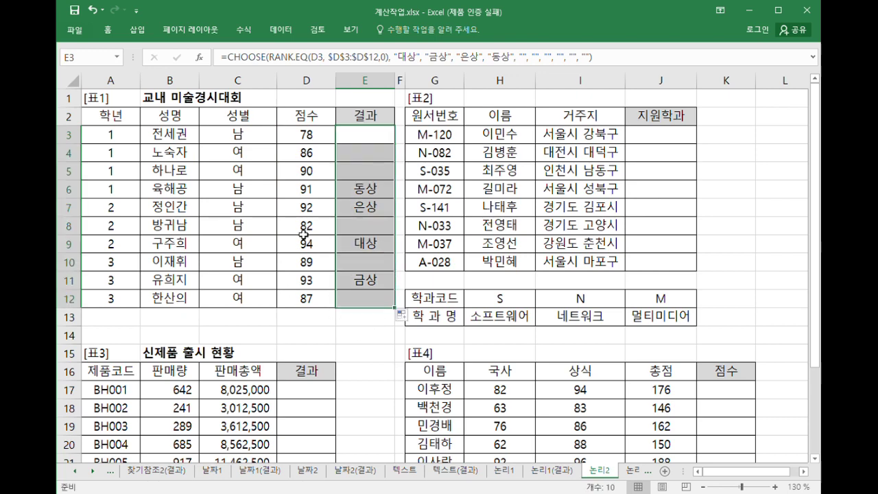
{"action": "double_click", "coordinate": [366, 141]}
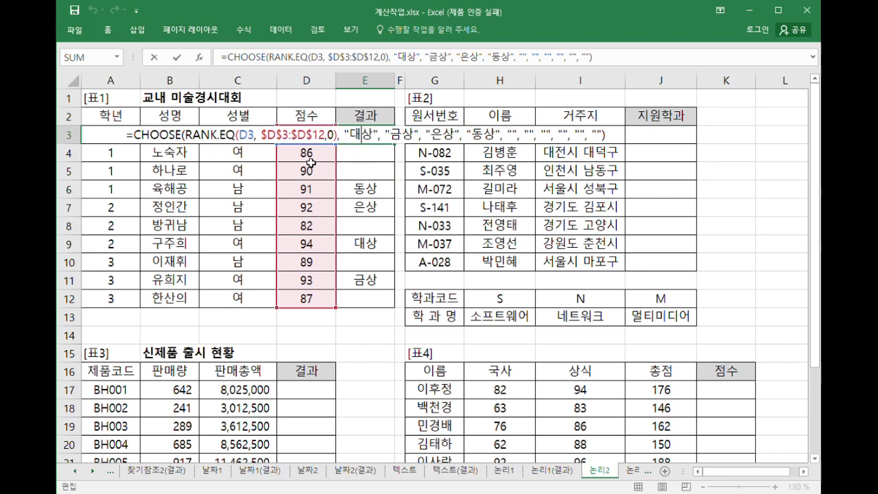
{"action": "key", "text": "Escape"}
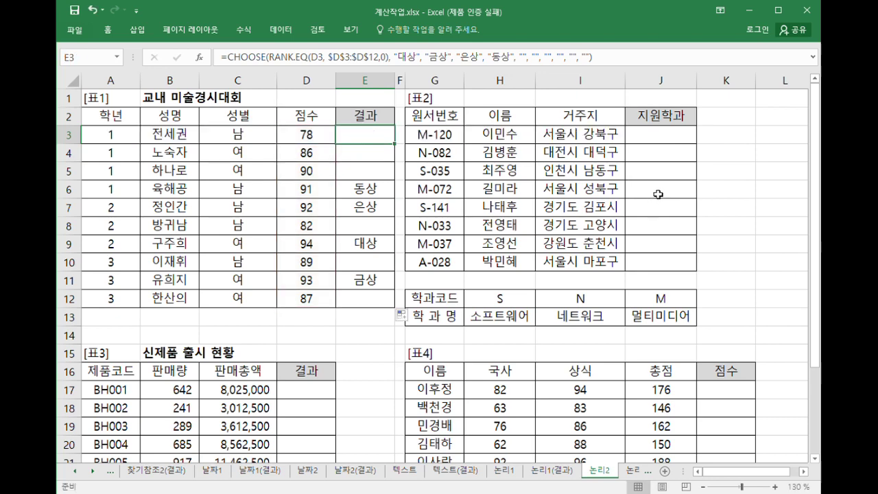
Examine the 원서번호 codes in G3:G10 against the 학과코드 and 학과명 reference table in G12:J13 for the 지원학과 column
{"action": "left_click", "coordinate": [672, 144]}
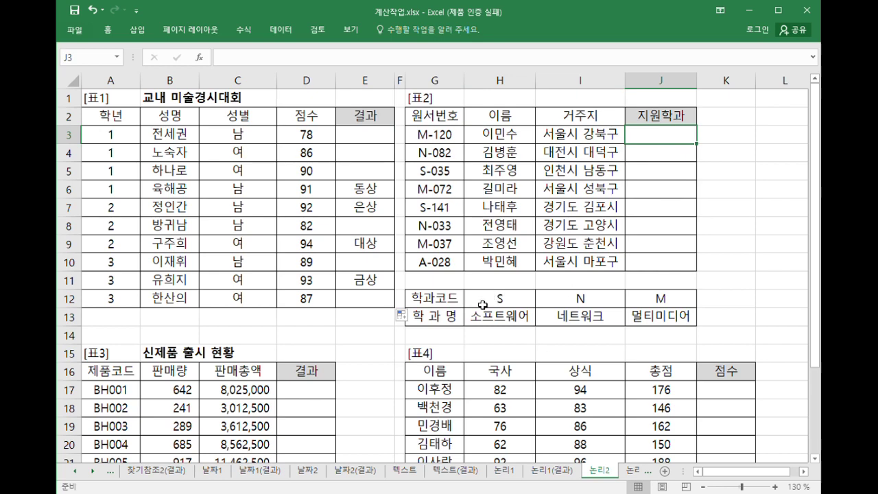
{"action": "left_click_drag", "start_coordinate": [483, 304], "coordinate": [665, 317]}
{"action": "left_click", "coordinate": [579, 344]}
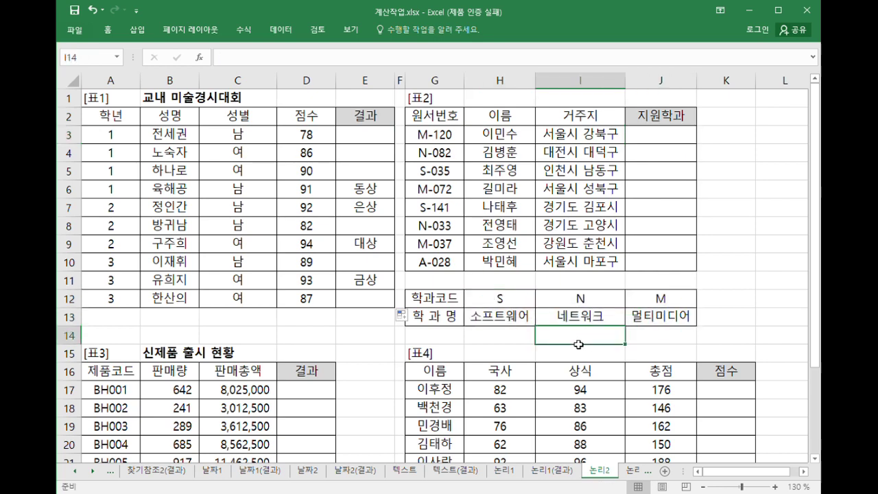
{"action": "left_click_drag", "start_coordinate": [436, 136], "coordinate": [449, 269]}
{"action": "left_click", "coordinate": [431, 137]}
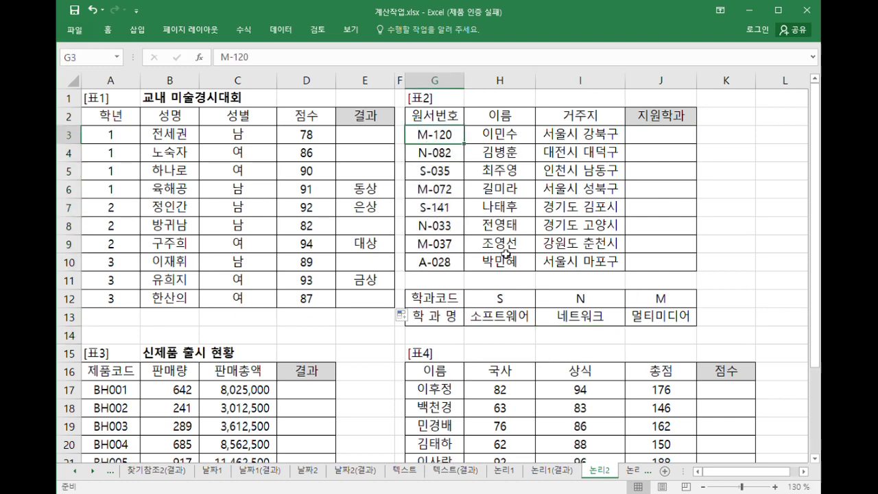
{"action": "left_click_drag", "start_coordinate": [439, 303], "coordinate": [677, 321]}
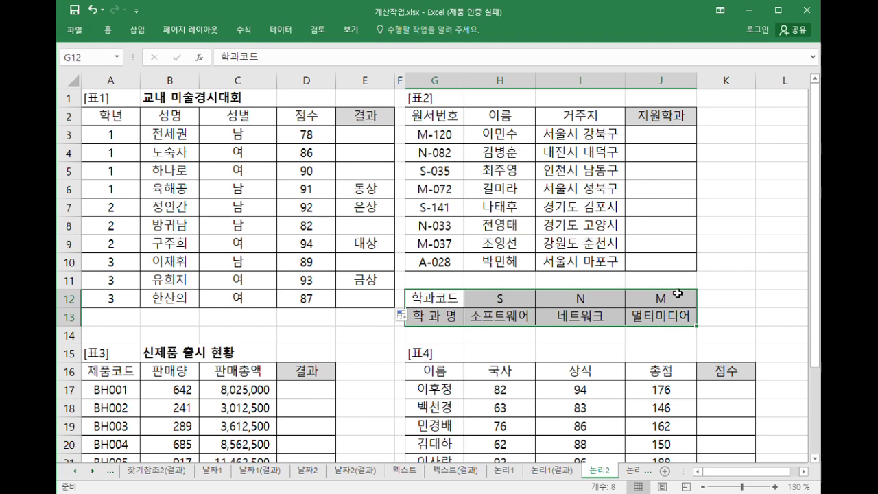
{"action": "left_click", "coordinate": [667, 137]}
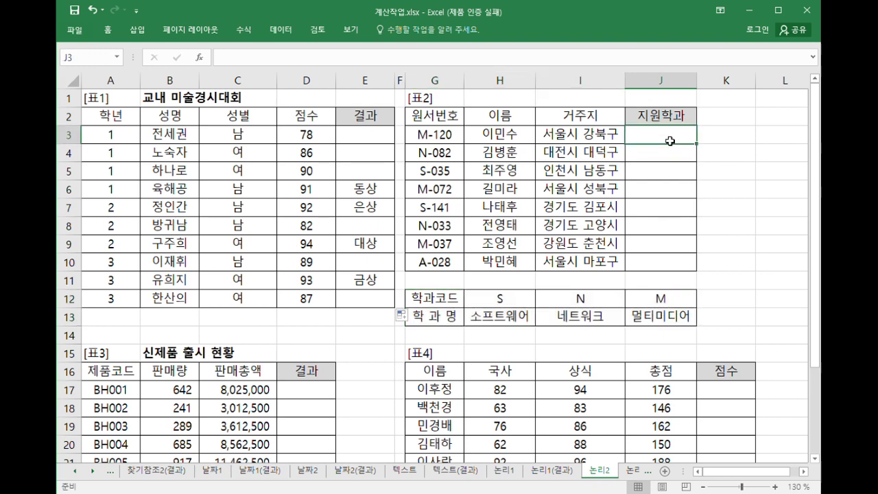
Start an HLOOKUP formula in J3 with LEFT(G3, 1) as the lookup value for the 지원학과 column
{"action": "type", "text": "="}
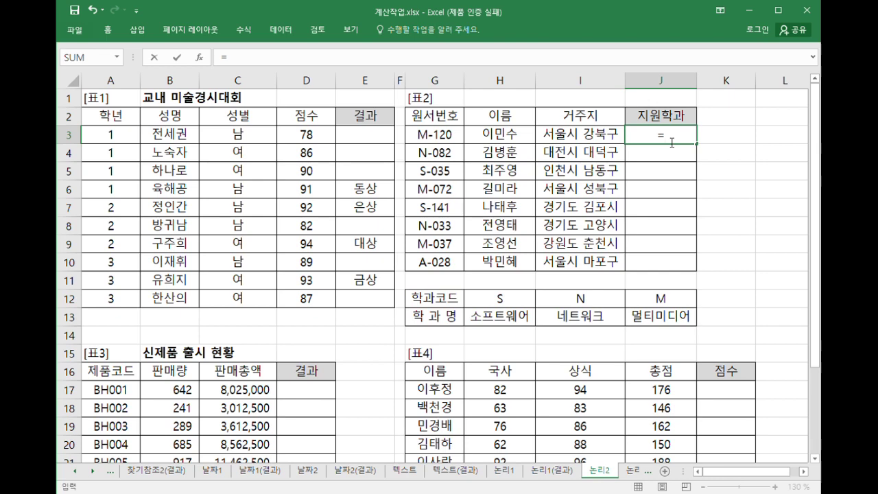
{"action": "type", "text": "HLOOKUP("}
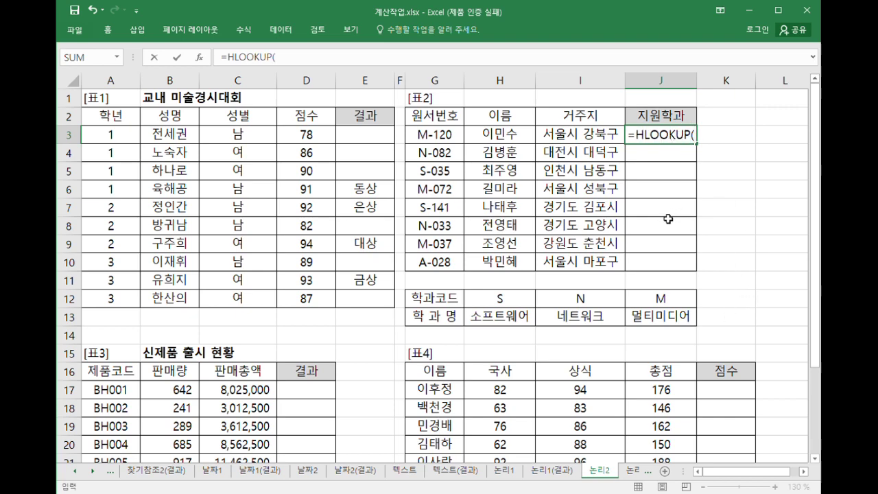
{"action": "type", "text": "LEFT("}
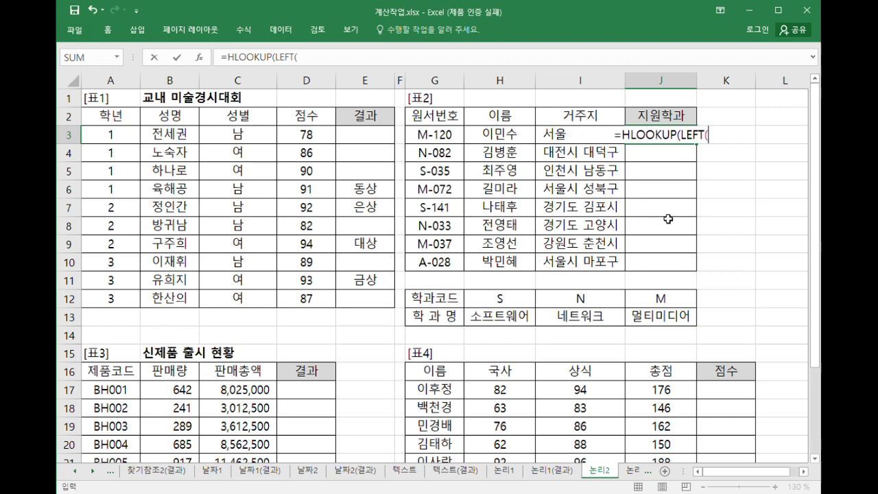
{"action": "left_click", "coordinate": [445, 134]}
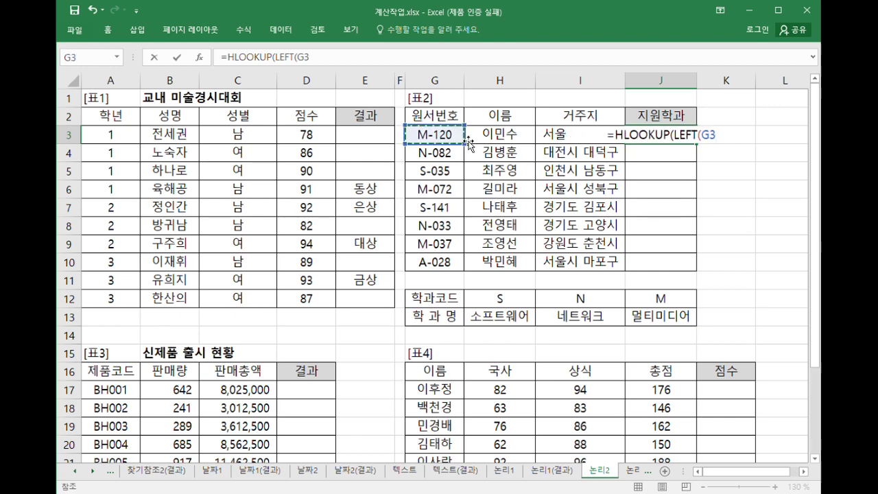
{"action": "type", "text": ", 1)"}
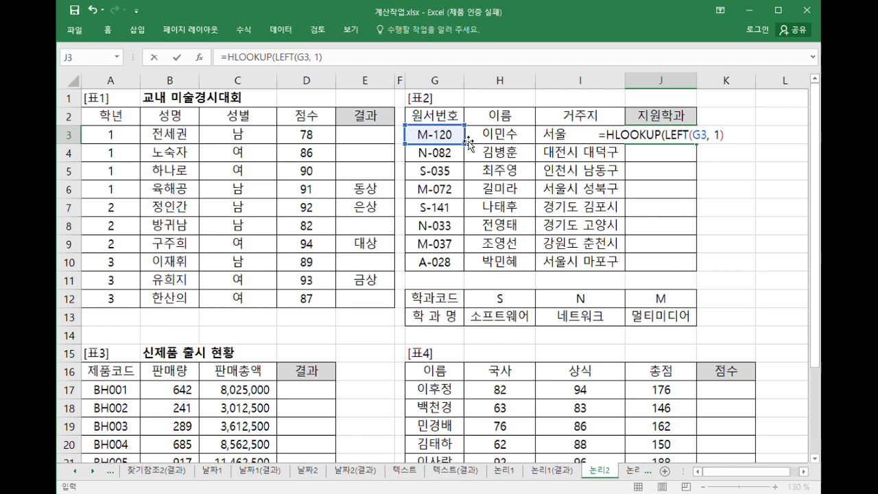
{"action": "type", "text": ","}
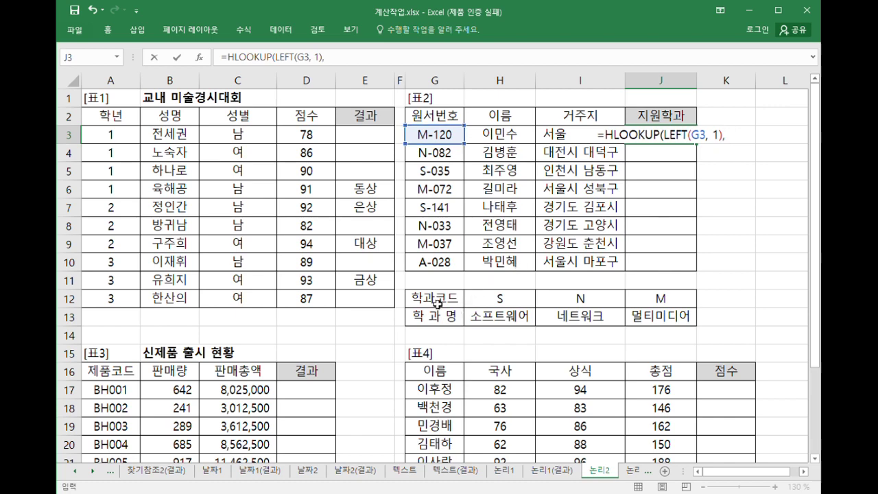
Complete the J3 HLOOKUP with table $G$12:$J$13, row 2 and FALSE, and copy it down to J10
{"action": "left_click_drag", "start_coordinate": [435, 302], "coordinate": [674, 326]}
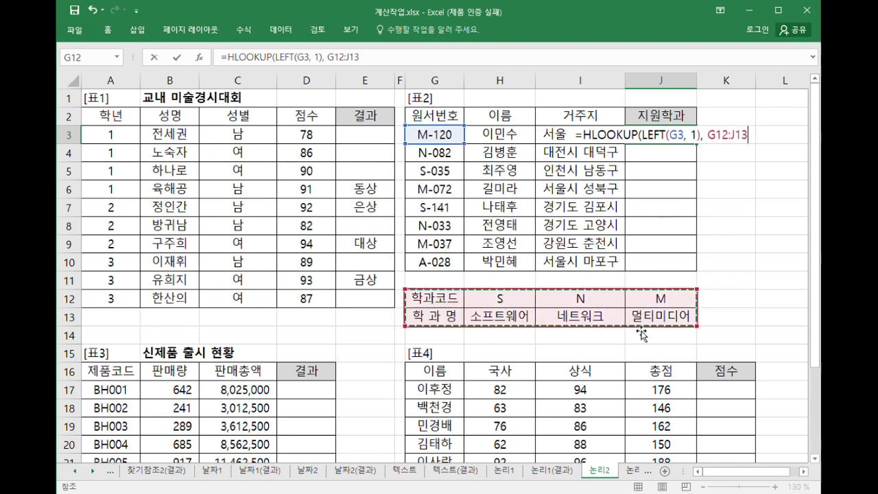
{"action": "key", "text": "F4"}
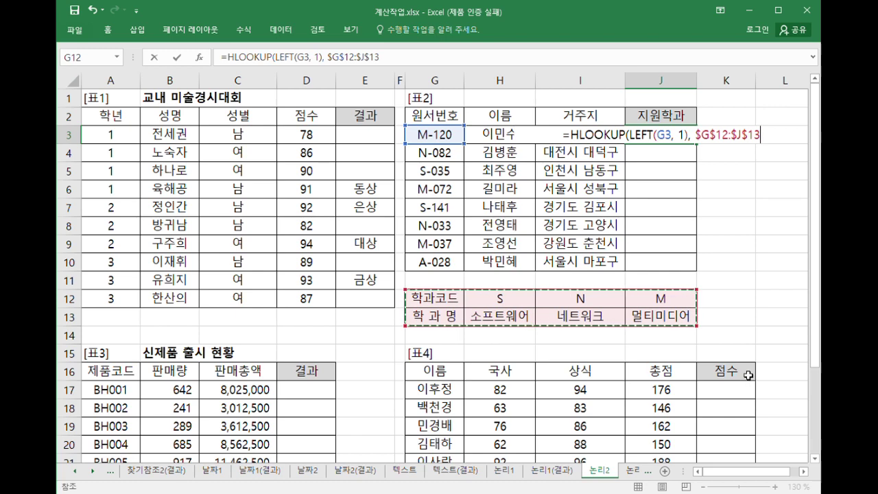
{"action": "type", "text": ","}
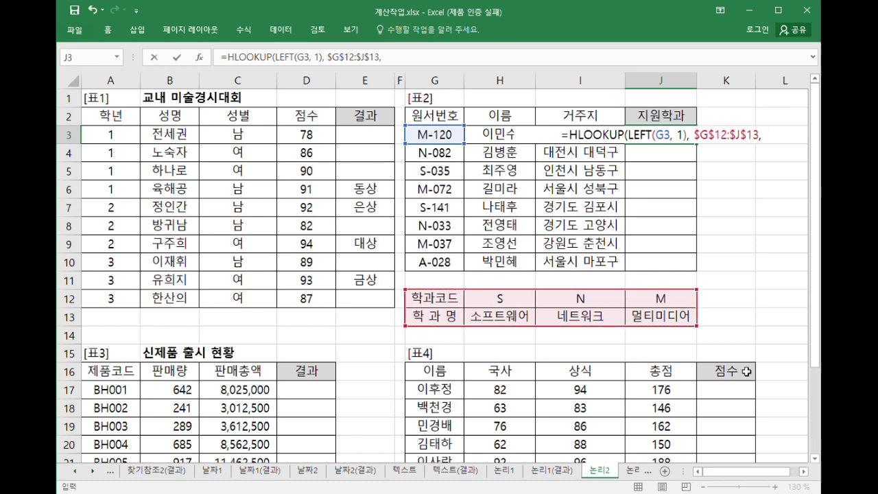
{"action": "type", "text": " 2"}
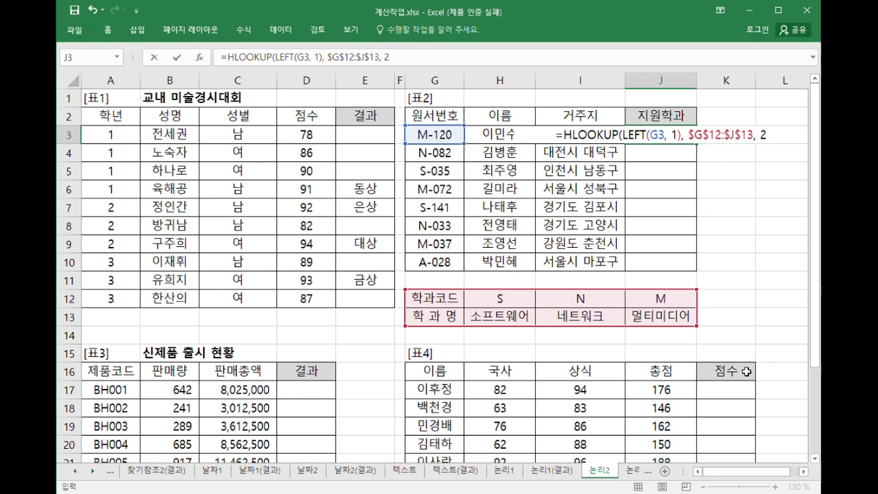
{"action": "type", "text": ", "}
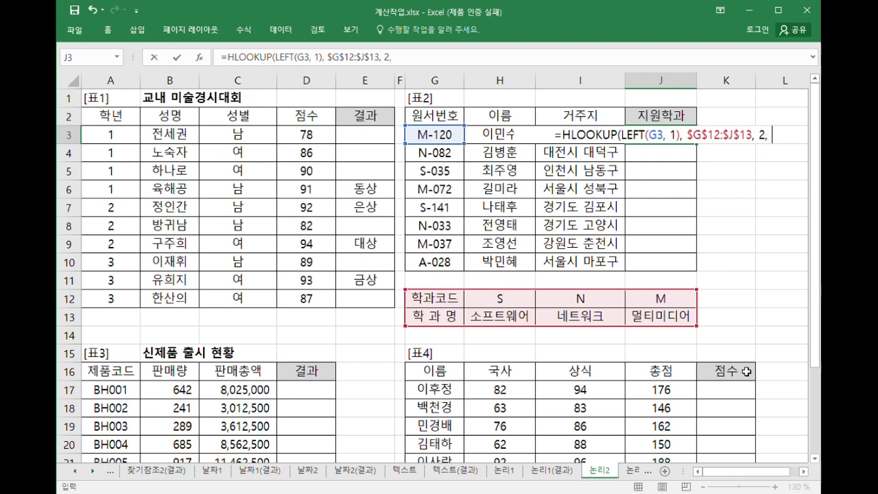
{"action": "type", "text": "FALSE)"}
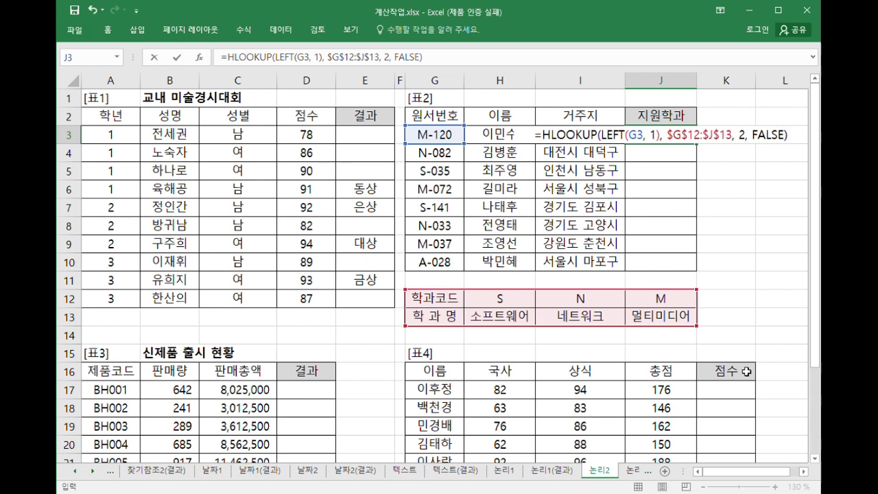
{"action": "key", "text": "Return"}
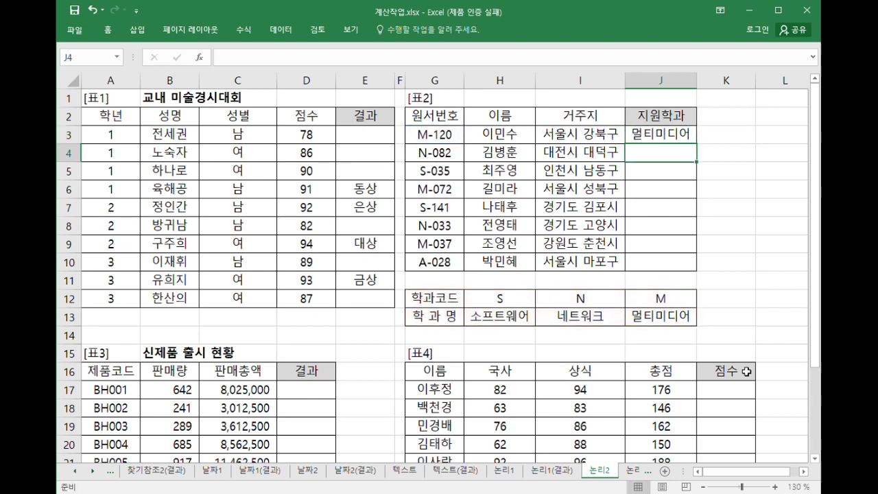
{"action": "left_click", "coordinate": [665, 134]}
{"action": "left_click_drag", "start_coordinate": [695, 143], "coordinate": [692, 272]}
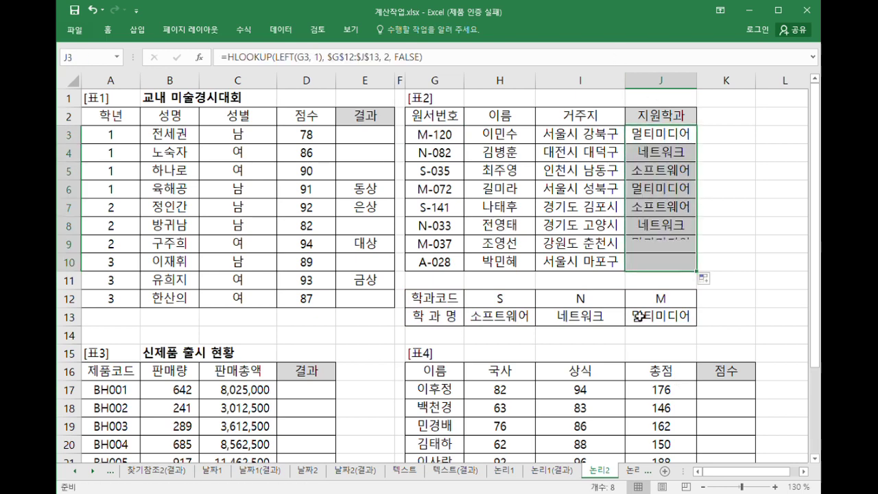
Check the J10 result against the G10 code and the G12:J13 table, and insert IFERROR( before HLOOKUP in the J3 formula
{"action": "left_click", "coordinate": [666, 264]}
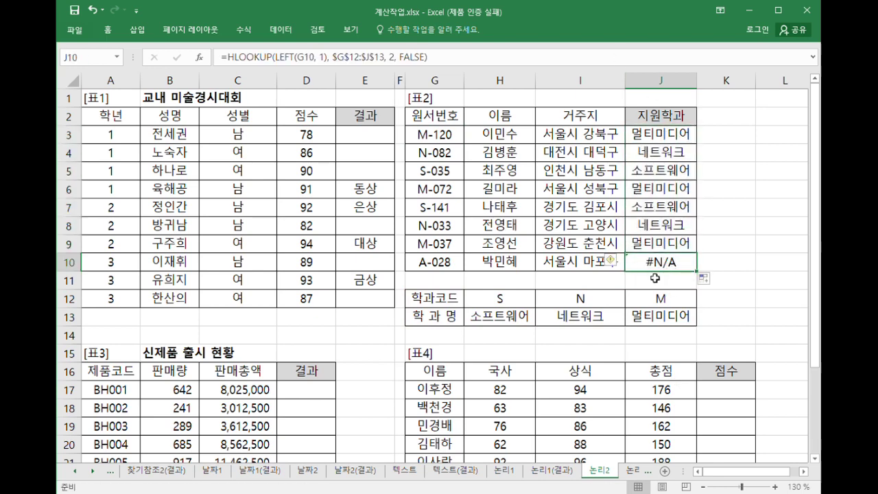
{"action": "left_click", "coordinate": [417, 266]}
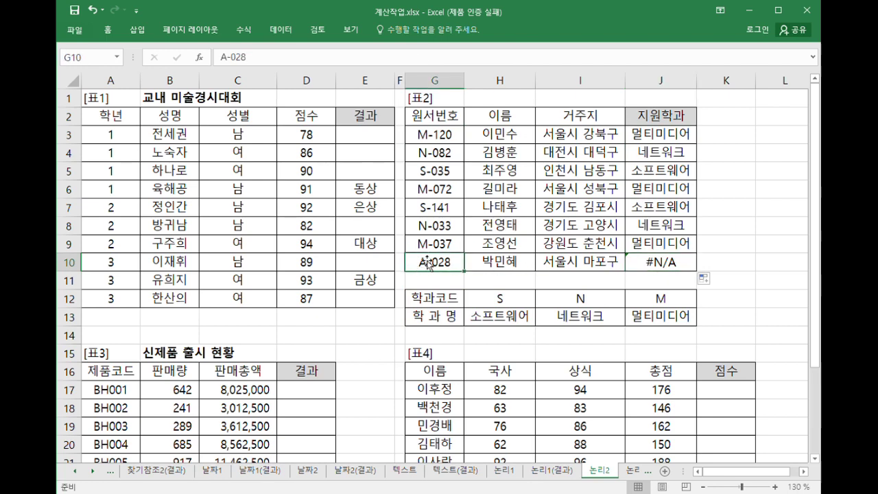
{"action": "left_click_drag", "start_coordinate": [432, 300], "coordinate": [685, 318]}
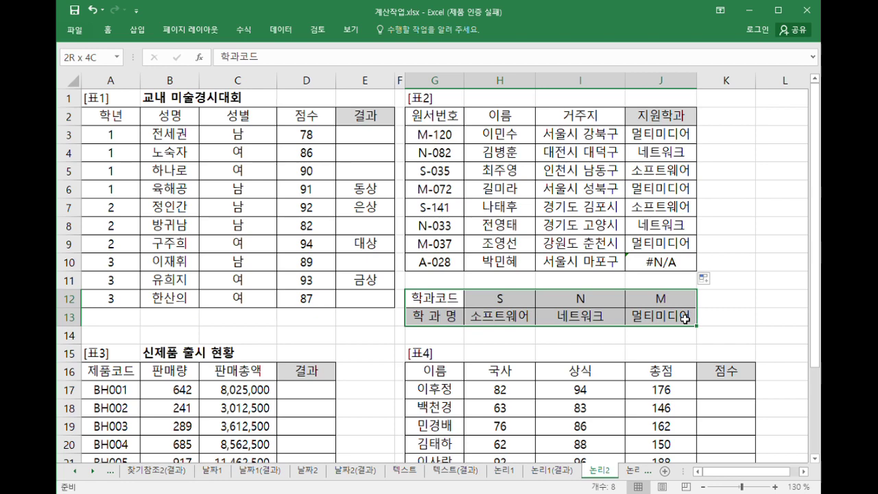
{"action": "left_click", "coordinate": [442, 266]}
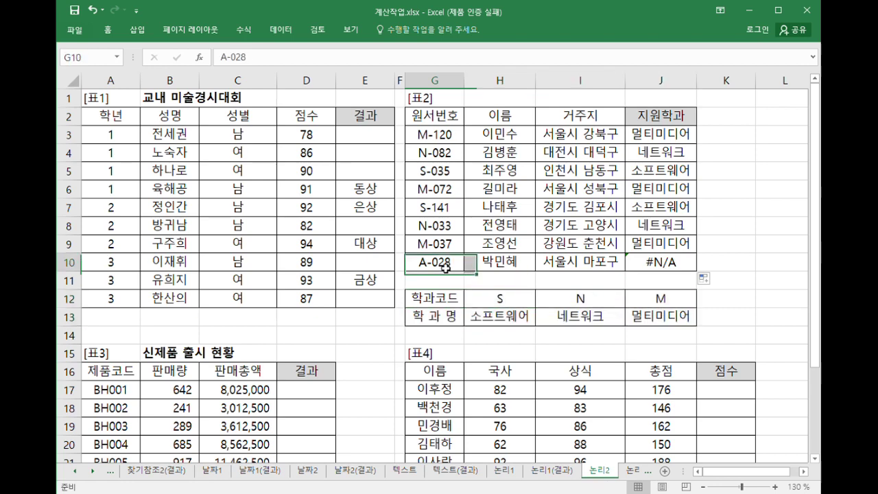
{"action": "left_click", "coordinate": [644, 262]}
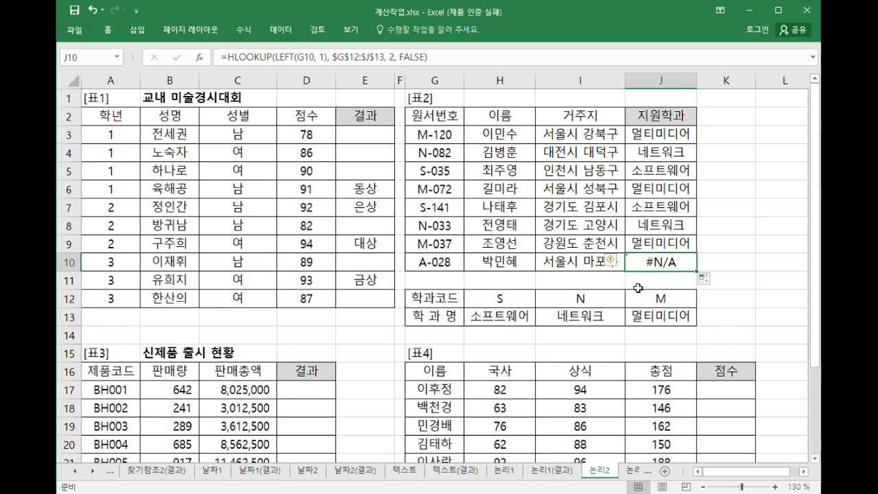
{"action": "double_click", "coordinate": [659, 137]}
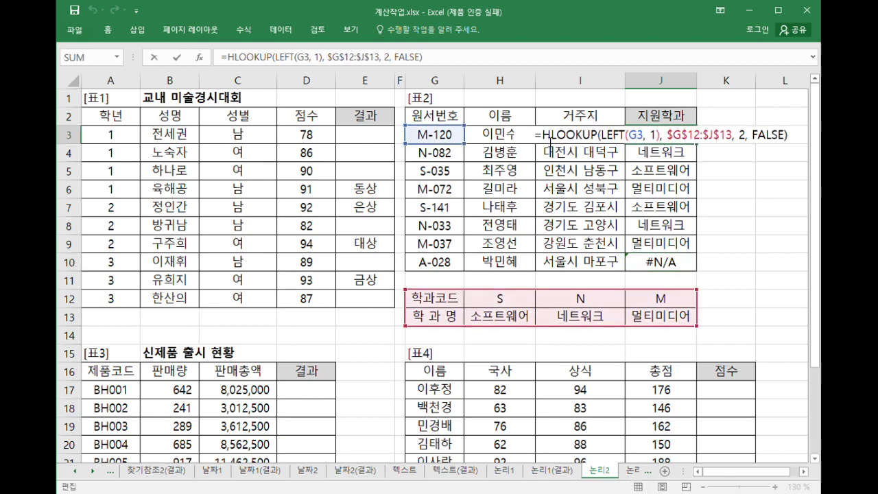
{"action": "key", "text": "Home"}
{"action": "key", "text": "Right"}
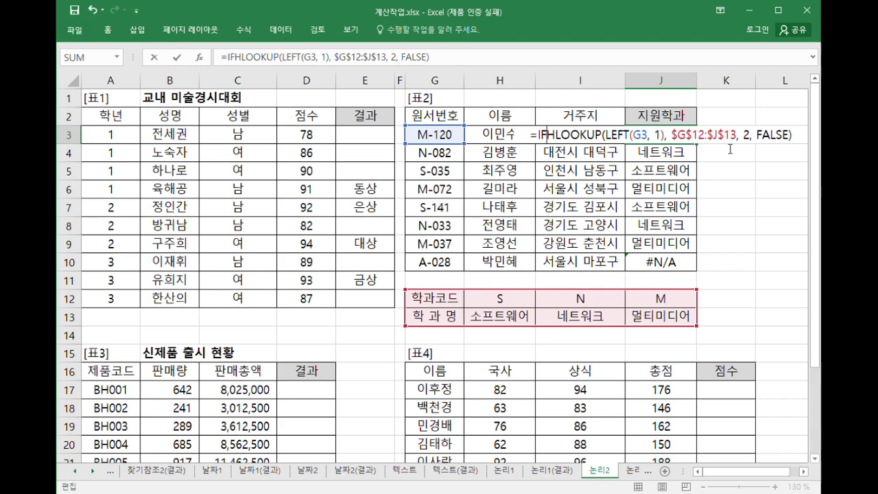
{"action": "type", "text": "IFERROR("}
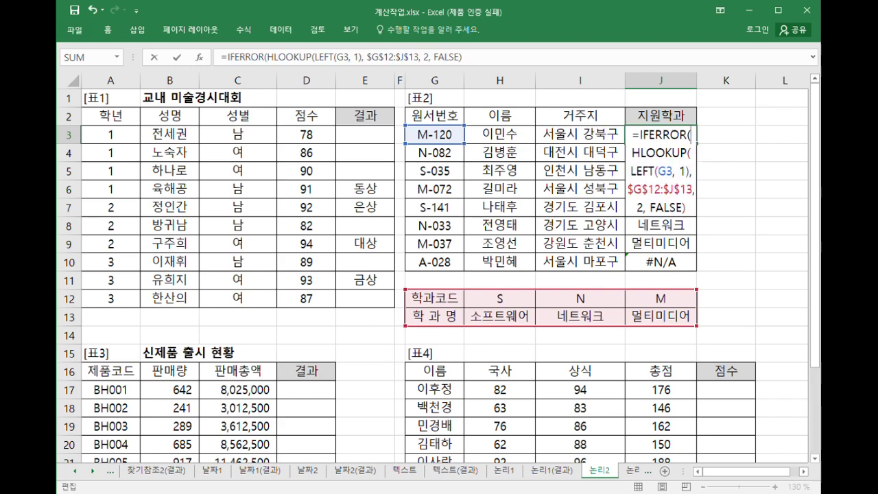
Set "코드오류" as the IFERROR error value in the J3 formula and copy it down to J10
{"action": "scroll", "coordinate": [625, 167], "scroll_direction": "right", "scroll_amount": 3}
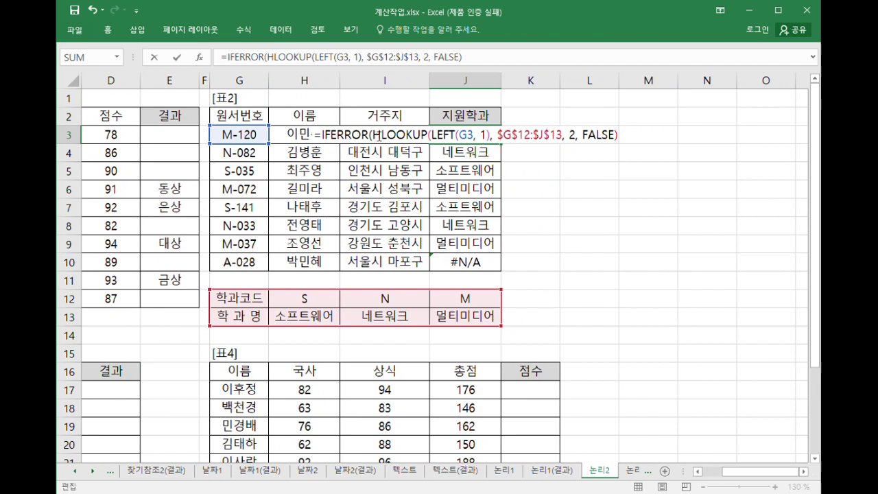
{"action": "left_click_drag", "start_coordinate": [369, 134], "coordinate": [620, 139]}
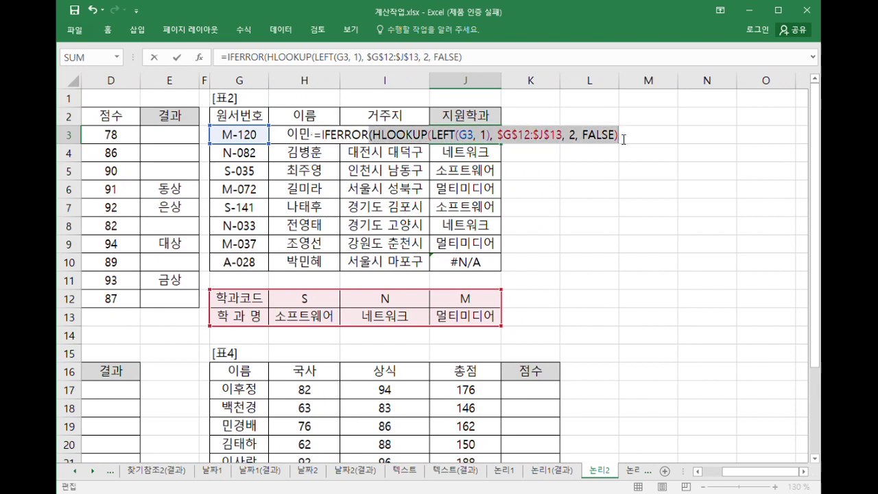
{"action": "left_click", "coordinate": [620, 138]}
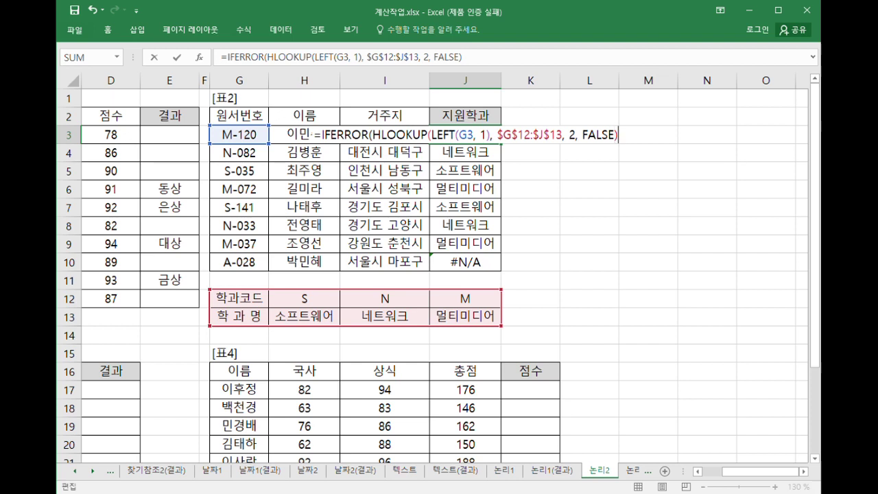
{"action": "type", "text": ", \""}
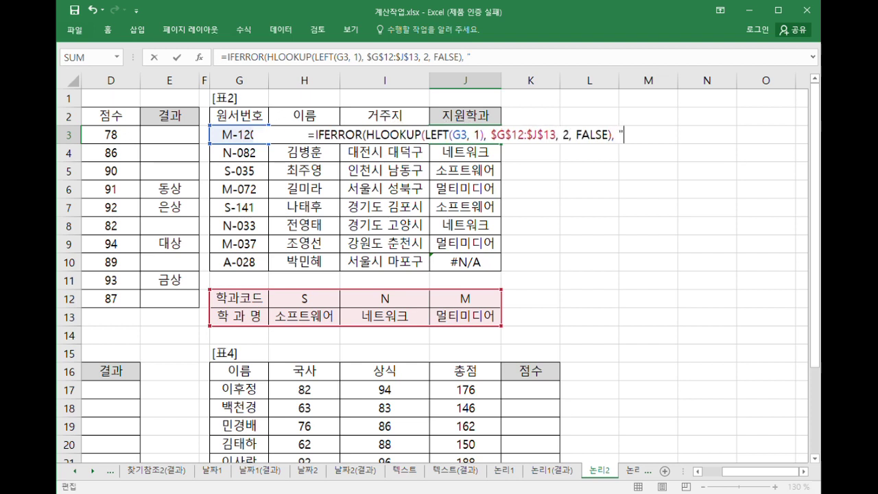
{"action": "type", "text": "코드오류\")"}
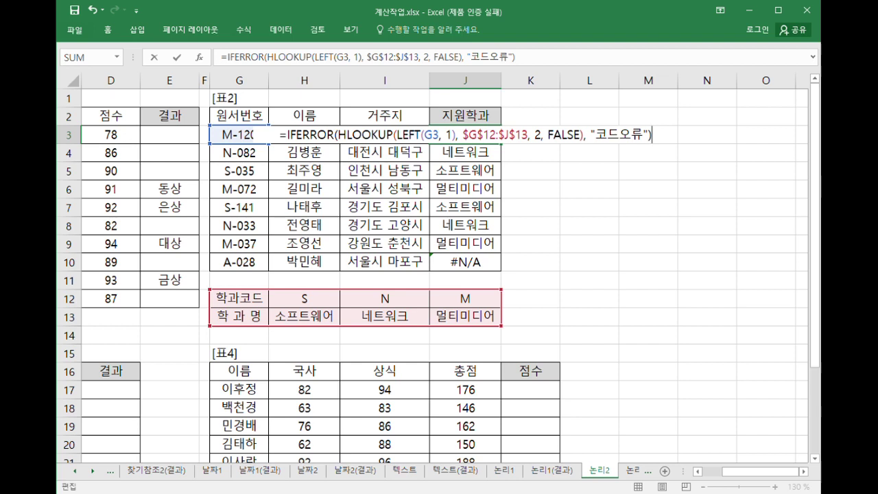
{"action": "key", "text": "Return"}
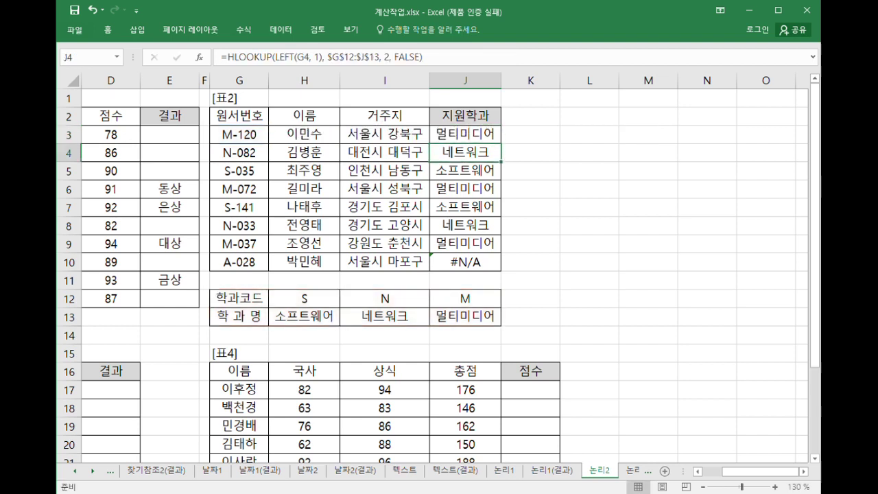
{"action": "left_click", "coordinate": [478, 142]}
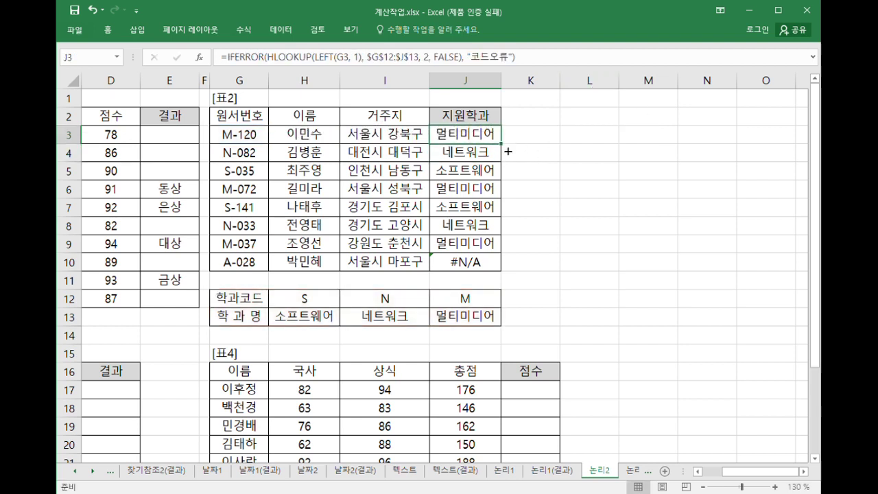
{"action": "left_click_drag", "start_coordinate": [501, 143], "coordinate": [483, 273]}
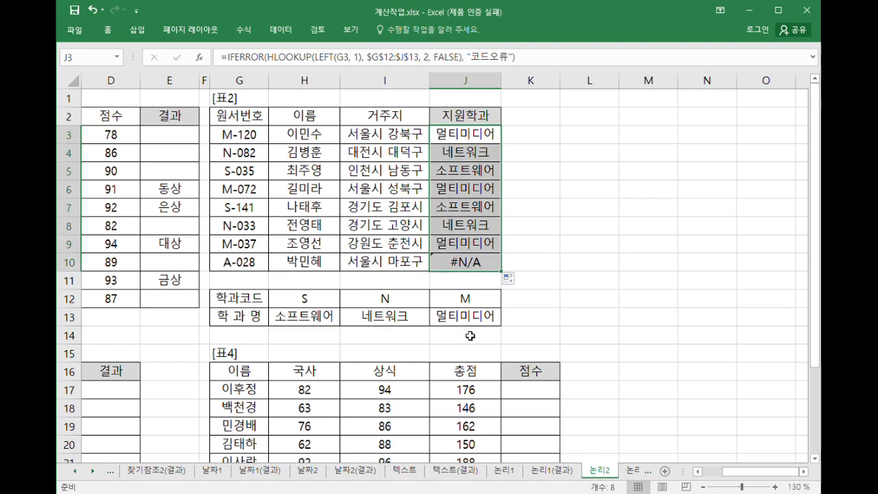
{"action": "left_click", "coordinate": [476, 267]}
{"action": "double_click", "coordinate": [476, 142]}
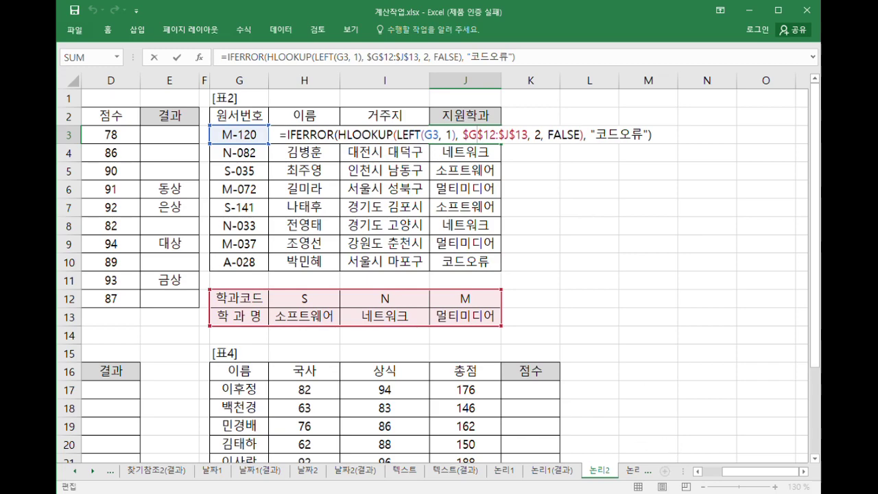
{"action": "key", "text": "Escape"}
Examine the 판매총액 values in C17:C26 of the 신제품 출시 현황 table that the 결과 column depends on
{"action": "left_click_drag", "start_coordinate": [726, 476], "coordinate": [703, 472]}
{"action": "scroll", "coordinate": [186, 384], "scroll_direction": "down", "scroll_amount": 4}
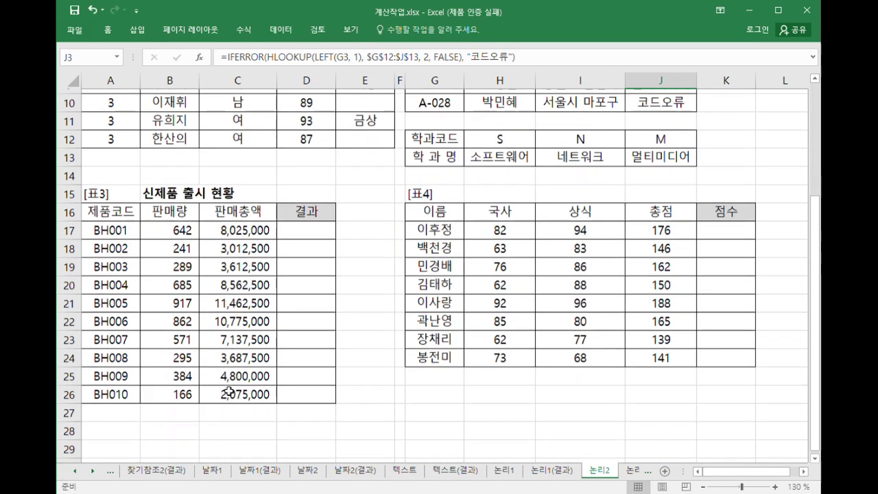
{"action": "scroll", "coordinate": [258, 247], "scroll_direction": "down", "scroll_amount": 1}
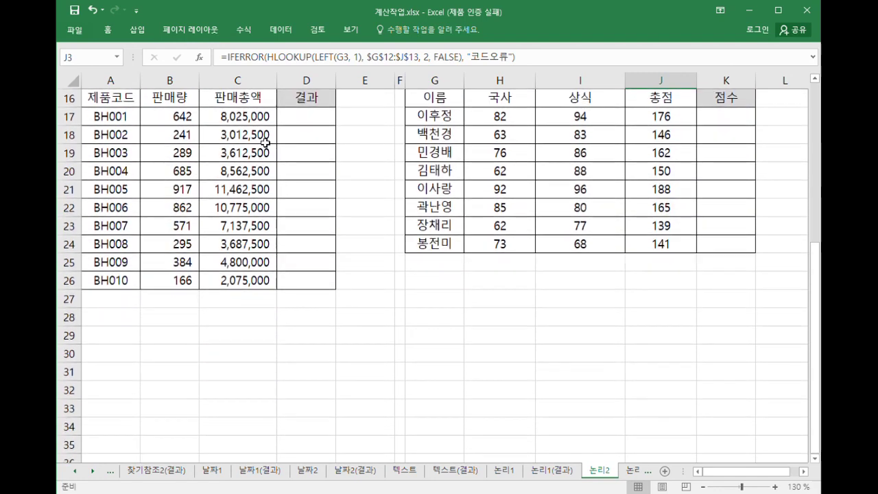
{"action": "left_click", "coordinate": [307, 121]}
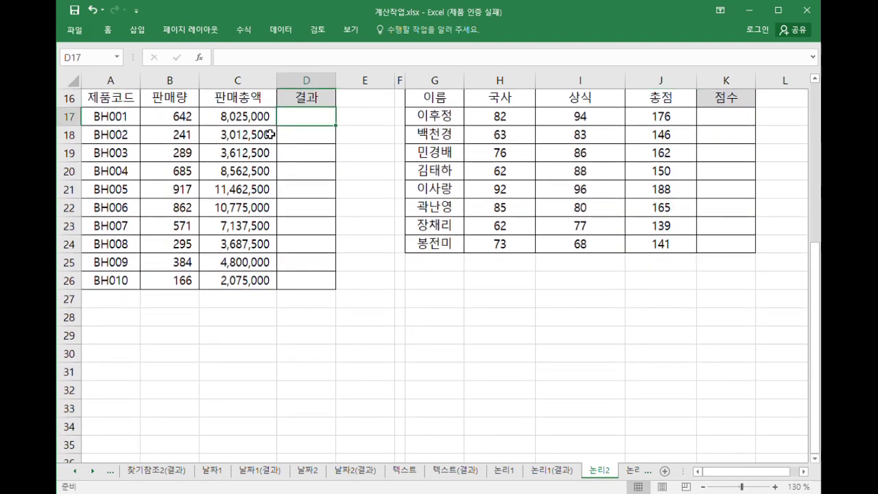
{"action": "left_click_drag", "start_coordinate": [247, 117], "coordinate": [248, 285]}
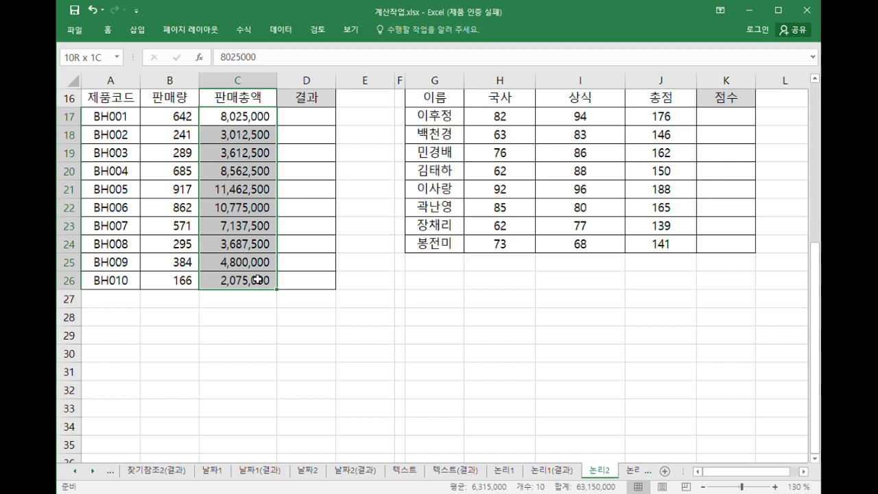
{"action": "left_click_drag", "start_coordinate": [257, 278], "coordinate": [261, 274]}
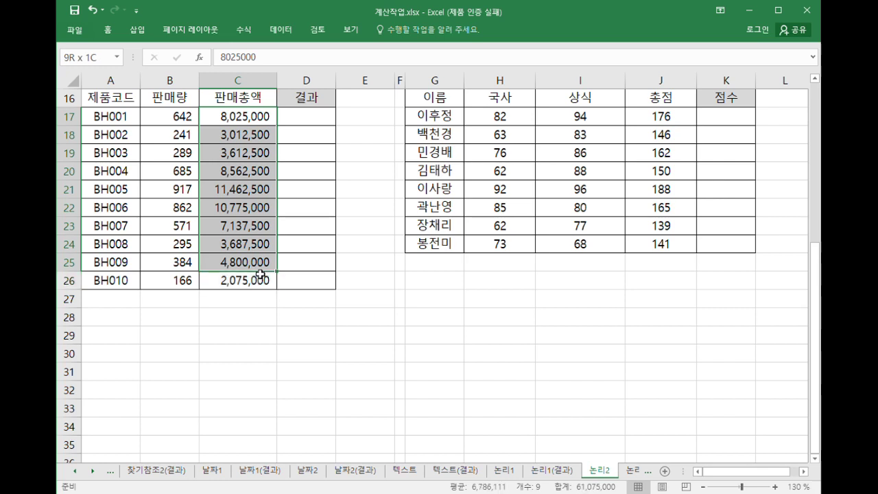
{"action": "left_click_drag", "start_coordinate": [261, 274], "coordinate": [261, 276]}
{"action": "left_click", "coordinate": [322, 125]}
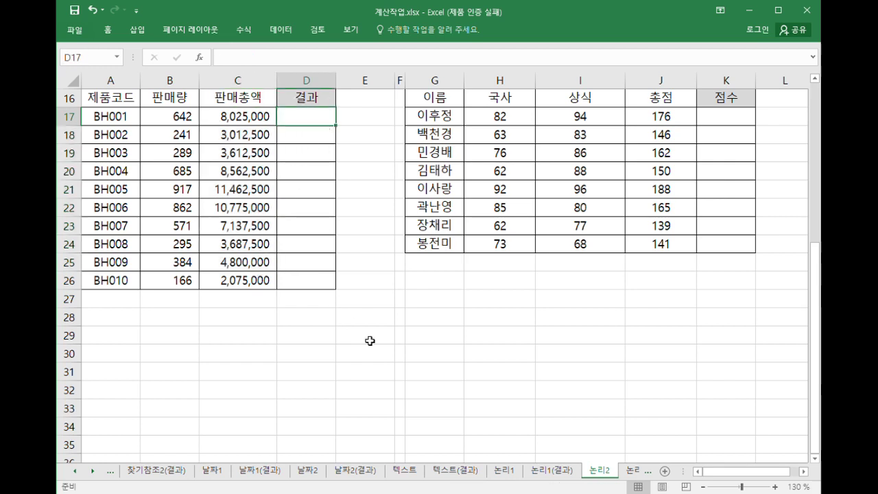
Start an IF formula in D17 with a blank condition, "재생산" as the true result and "생산중단" as the false result
{"action": "type", "text": "="}
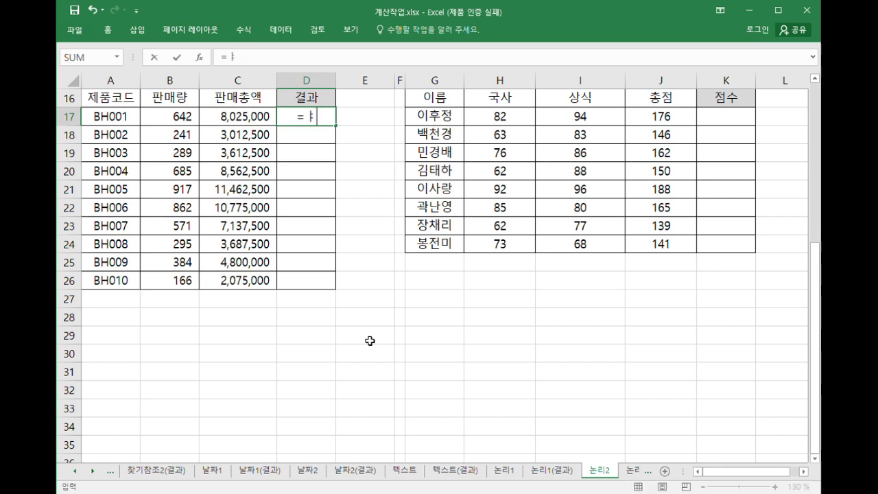
{"action": "type", "text": "IF("}
{"action": "type", "text": " ,"}
{"action": "type", "text": " \"재새"}
{"action": "type", "text": "산\","}
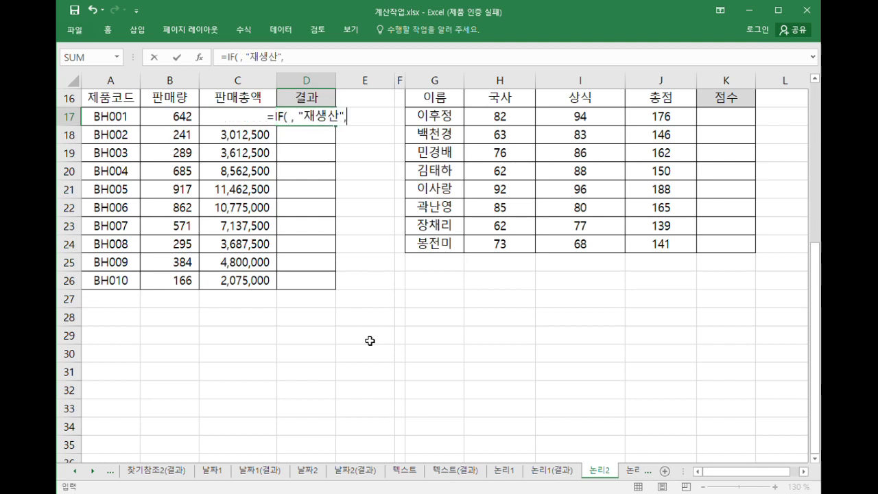
{"action": "type", "text": " \"생산주"}
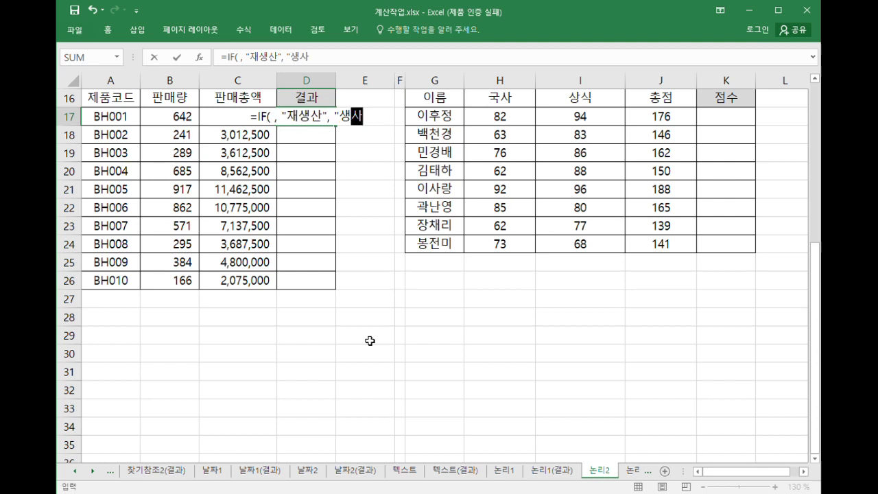
{"action": "type", "text": "단\")"}
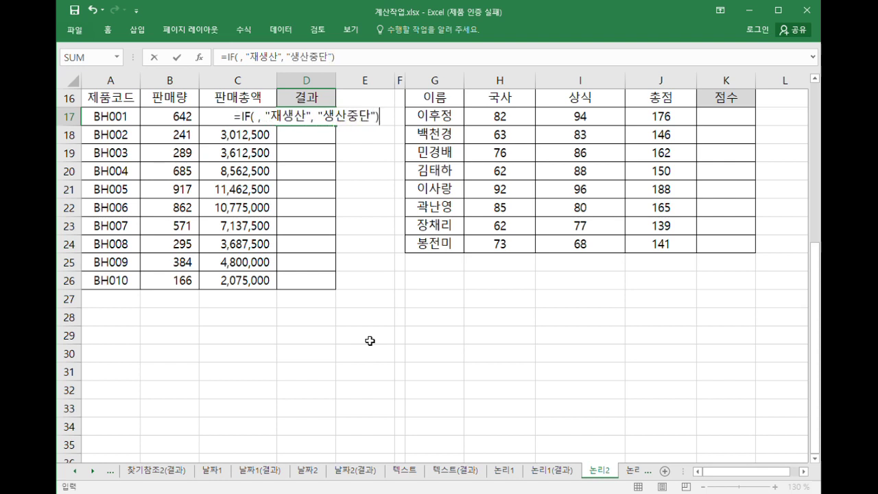
Insert C17>= as the beginning of the blank condition in the D17 IF formula
{"action": "left_click", "coordinate": [255, 116]}
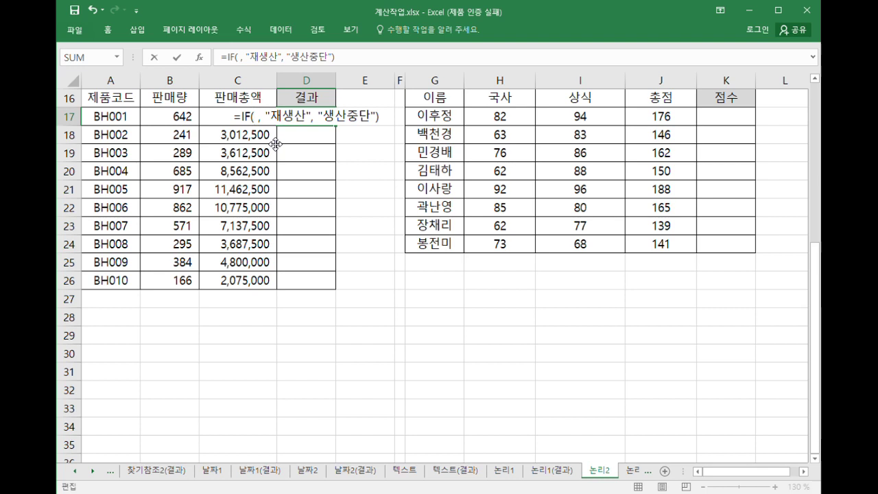
{"action": "type", "text": "ㅊ17"}
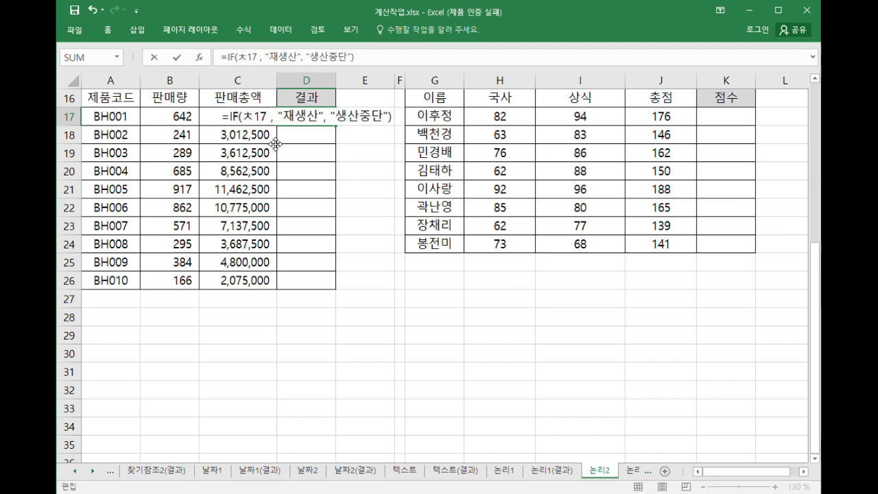
{"action": "key", "text": "BackSpace"}
{"action": "key", "text": "BackSpace"}
{"action": "key", "text": "BackSpace"}
{"action": "type", "text": "C17"}
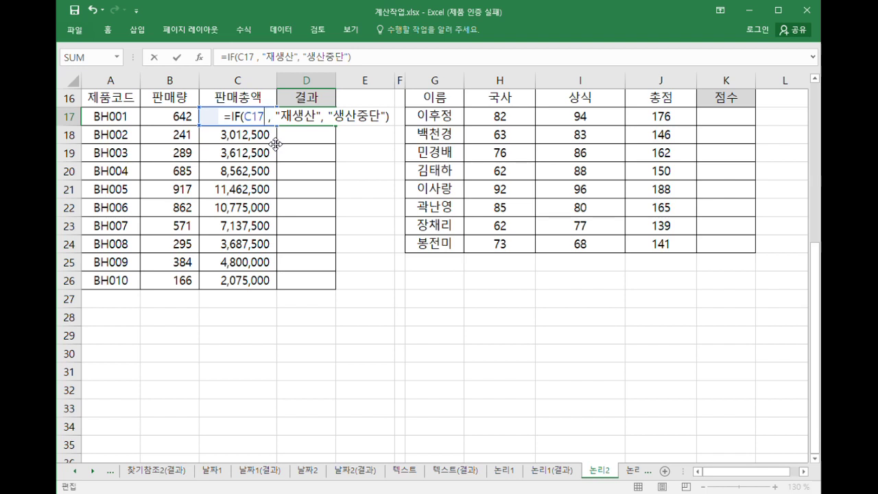
{"action": "type", "text": ">"}
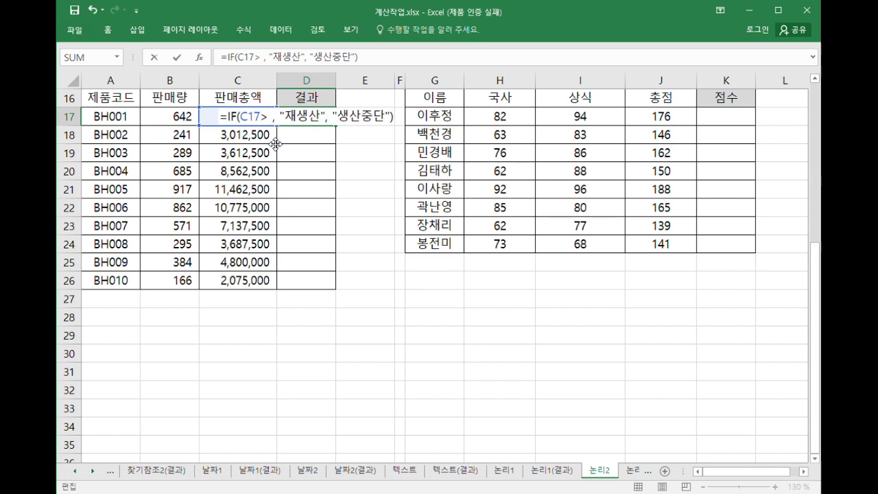
{"action": "type", "text": "="}
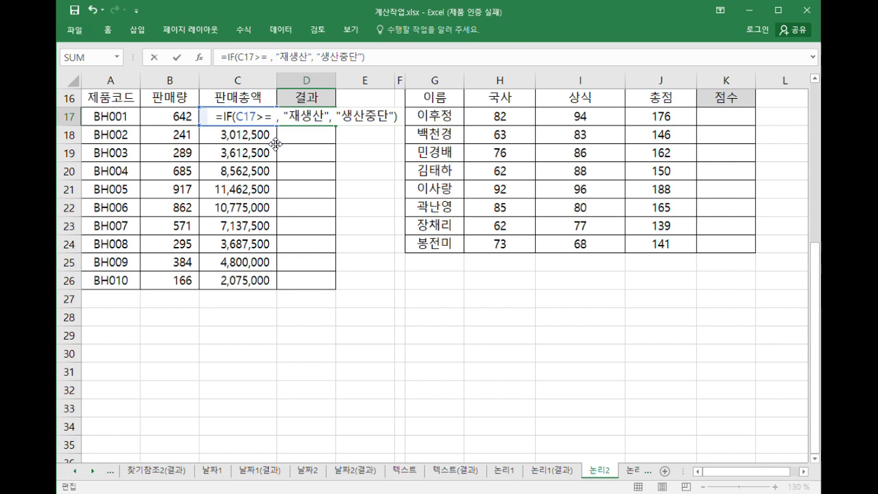
Complete the D17 condition with LARGE($C$17:$C$26, 5) to compare against the fifth-largest 판매총액
{"action": "type", "text": "LARGE("}
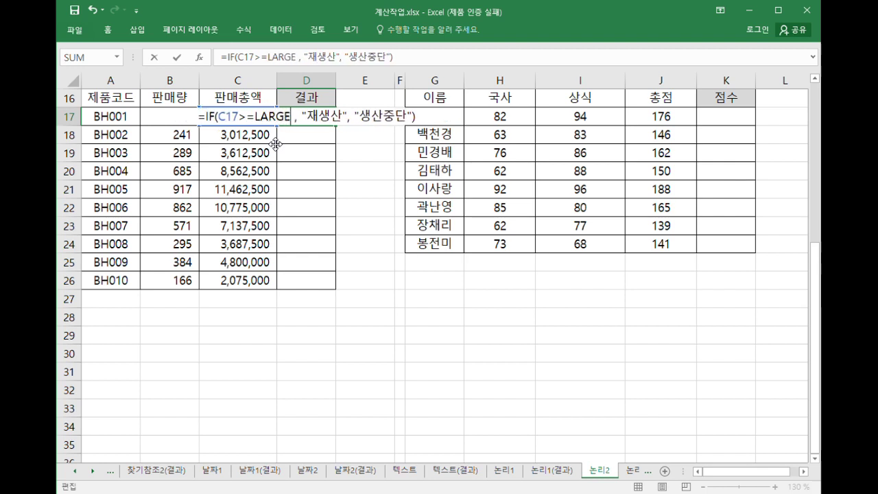
{"action": "left_click_drag", "start_coordinate": [250, 283], "coordinate": [247, 127]}
{"action": "key", "text": "F4"}
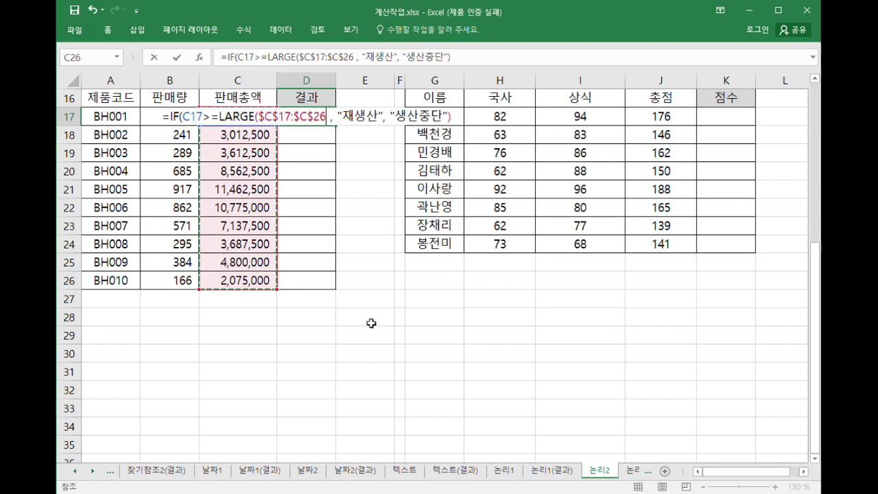
{"action": "type", "text": ", 5)"}
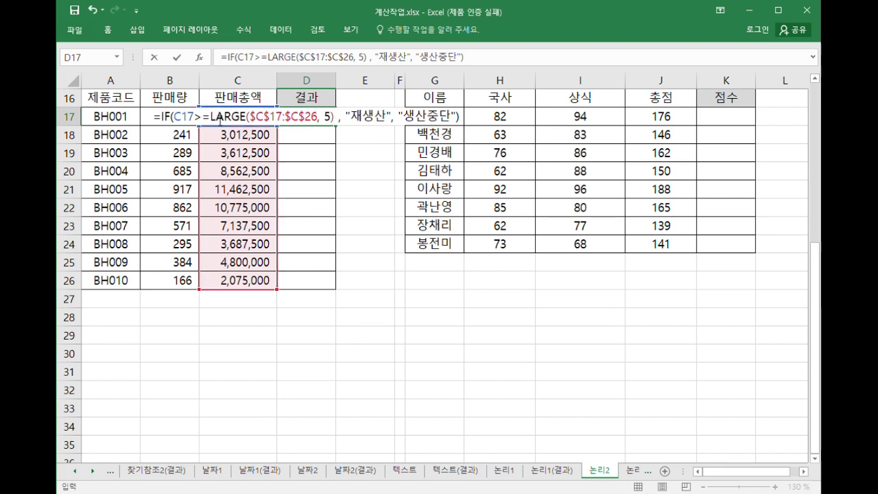
Review the LARGE comparison in D17, enter the formula and copy it down to D26
{"action": "left_click_drag", "start_coordinate": [210, 116], "coordinate": [338, 116]}
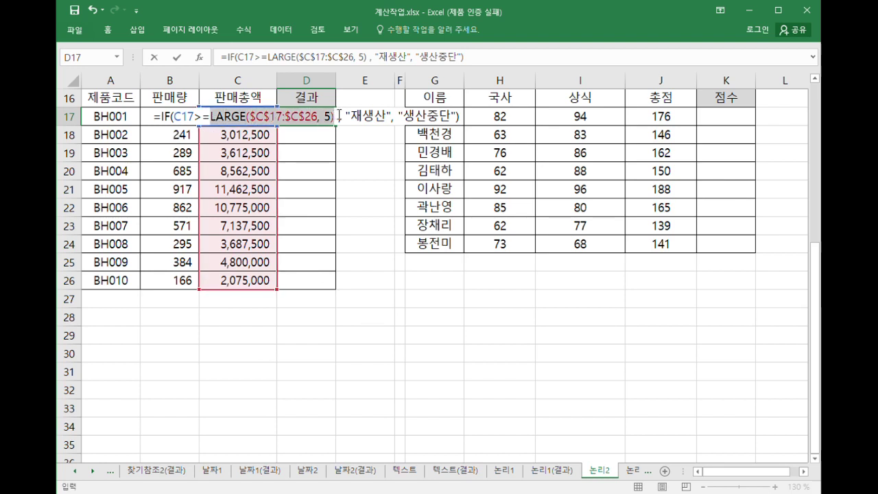
{"action": "left_click", "coordinate": [271, 122]}
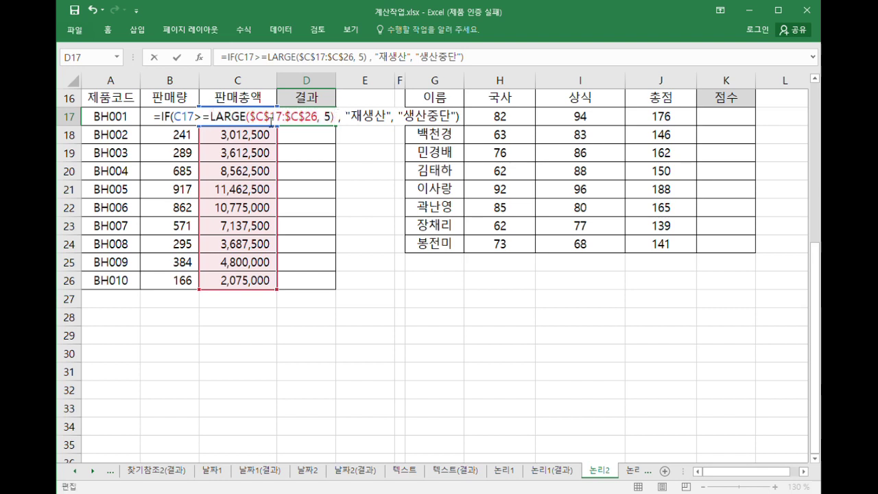
{"action": "left_click", "coordinate": [187, 123]}
{"action": "left_click", "coordinate": [281, 124]}
{"action": "left_click", "coordinate": [197, 118]}
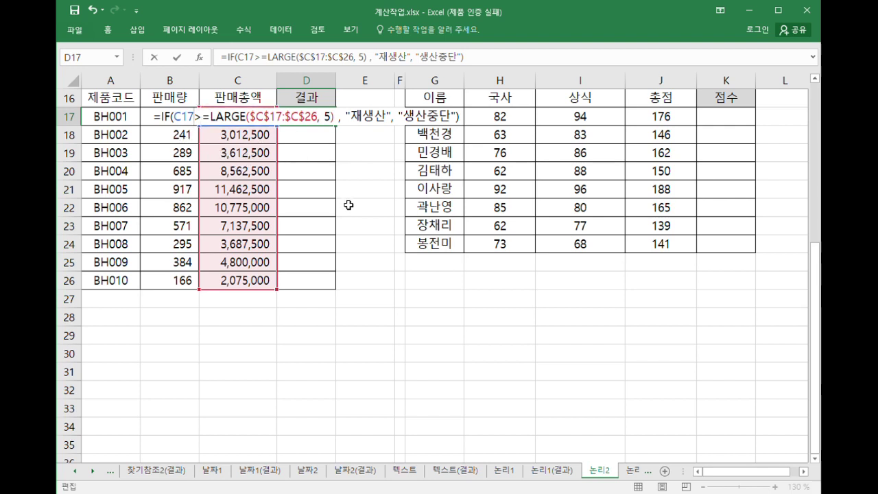
{"action": "key", "text": "Return"}
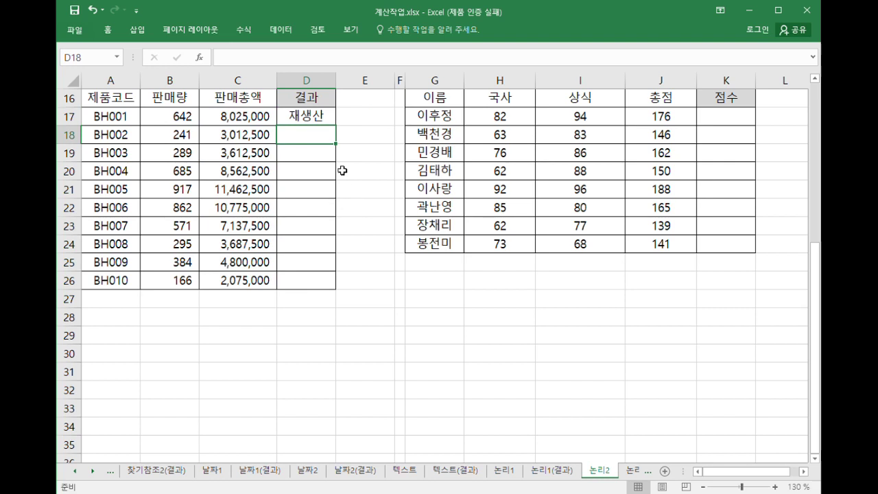
{"action": "left_click", "coordinate": [317, 122]}
{"action": "left_click_drag", "start_coordinate": [341, 127], "coordinate": [340, 288]}
Check the copied 결과 values in column D and review the D17 formula without changing it
{"action": "left_click", "coordinate": [329, 115]}
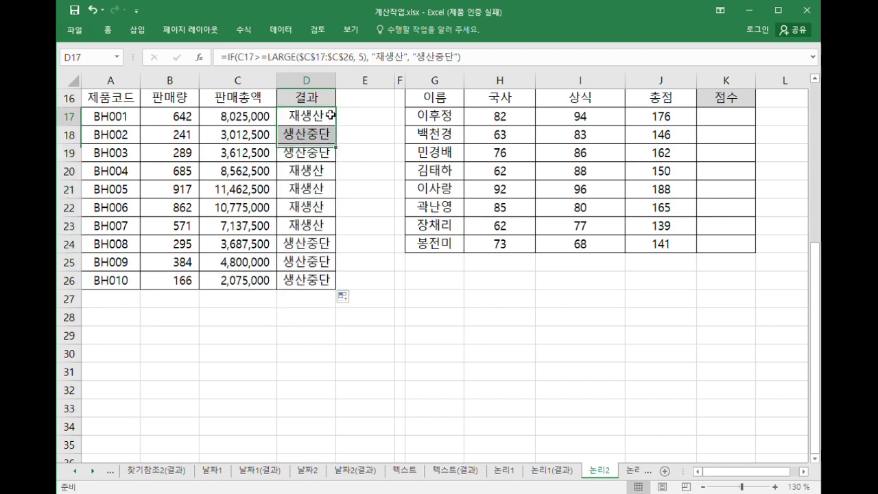
{"action": "left_click", "coordinate": [315, 176]}
{"action": "left_click", "coordinate": [314, 229]}
{"action": "double_click", "coordinate": [314, 120]}
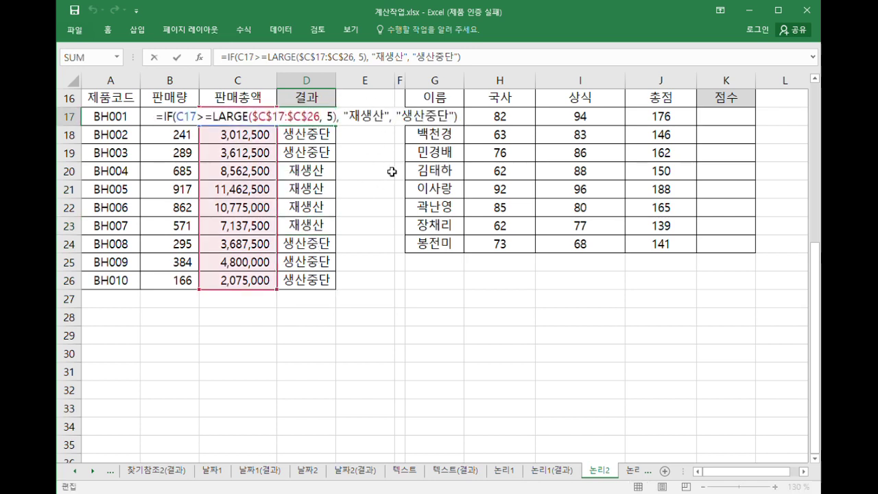
{"action": "key", "text": "Escape"}
Start an IF formula in K17 of the 점수 column with the condition J17=MAX($J$17:$J$24
{"action": "left_click", "coordinate": [727, 370]}
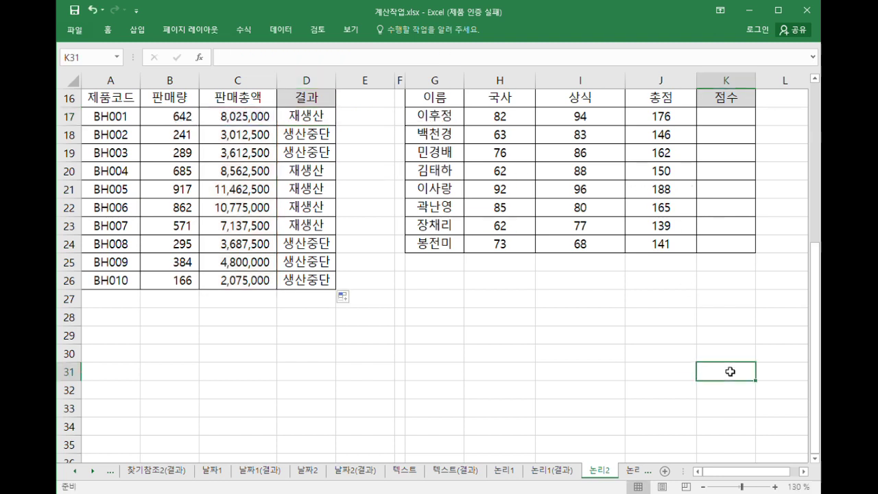
{"action": "left_click", "coordinate": [805, 473]}
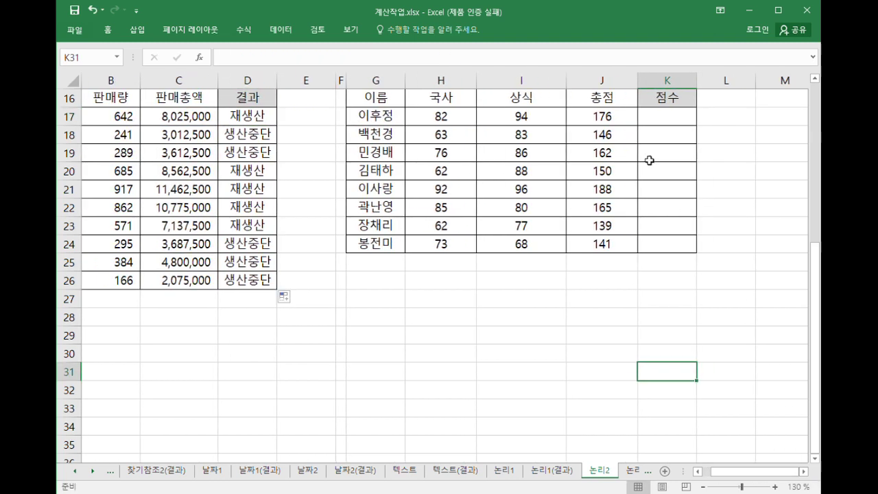
{"action": "left_click", "coordinate": [659, 123]}
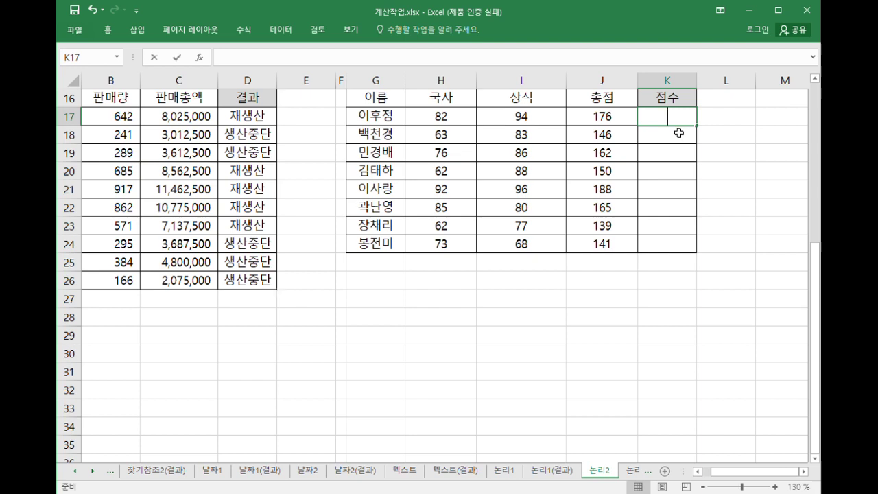
{"action": "type", "text": "=IF("}
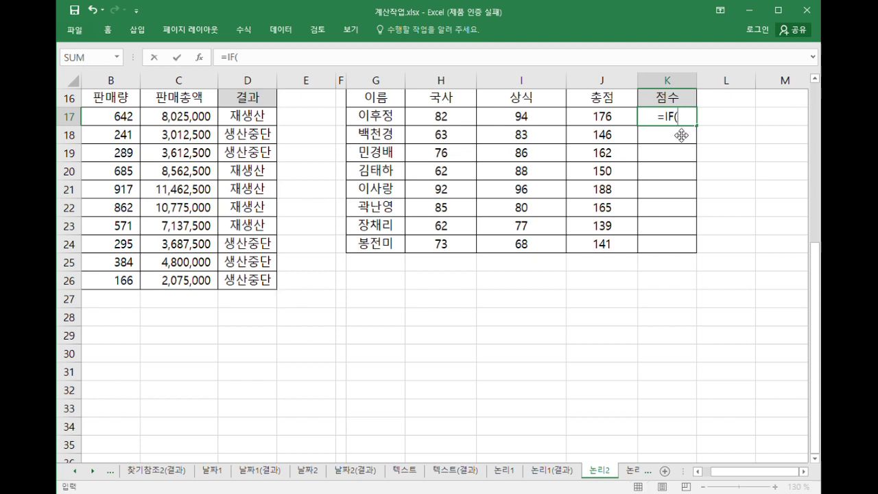
{"action": "left_click", "coordinate": [610, 124]}
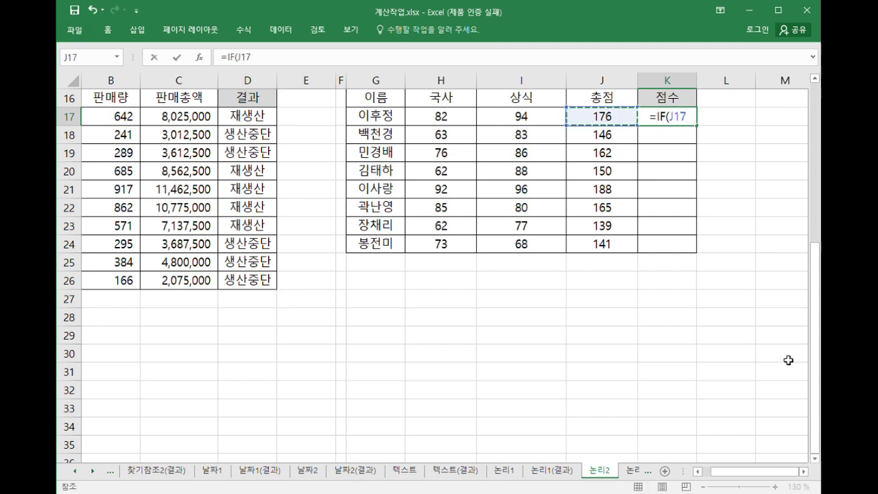
{"action": "type", "text": "="}
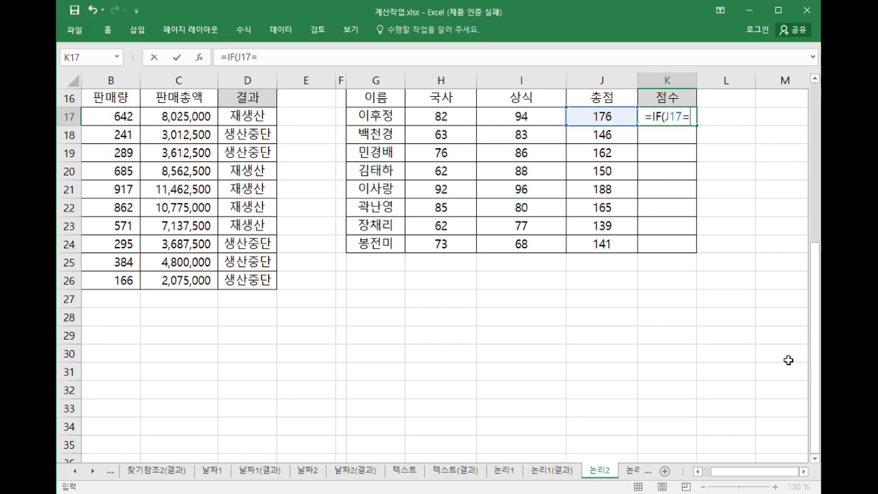
{"action": "type", "text": "MAX("}
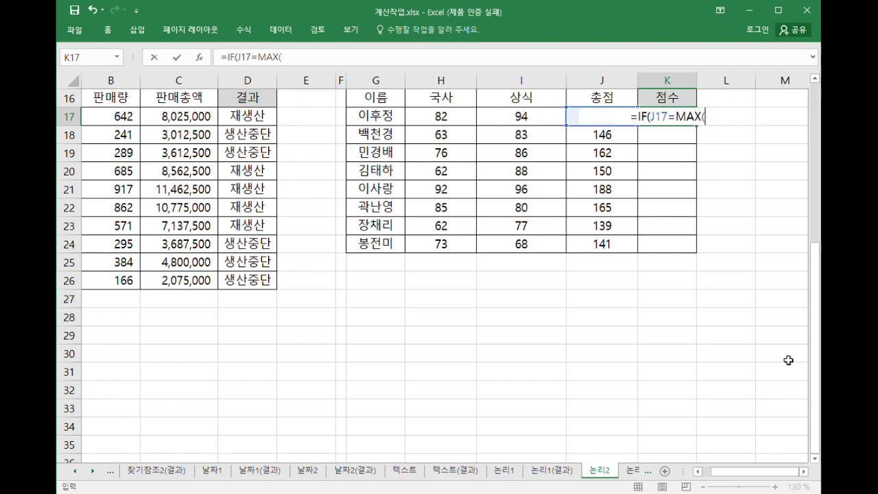
{"action": "left_click_drag", "start_coordinate": [619, 249], "coordinate": [607, 116]}
{"action": "key", "text": "F4"}
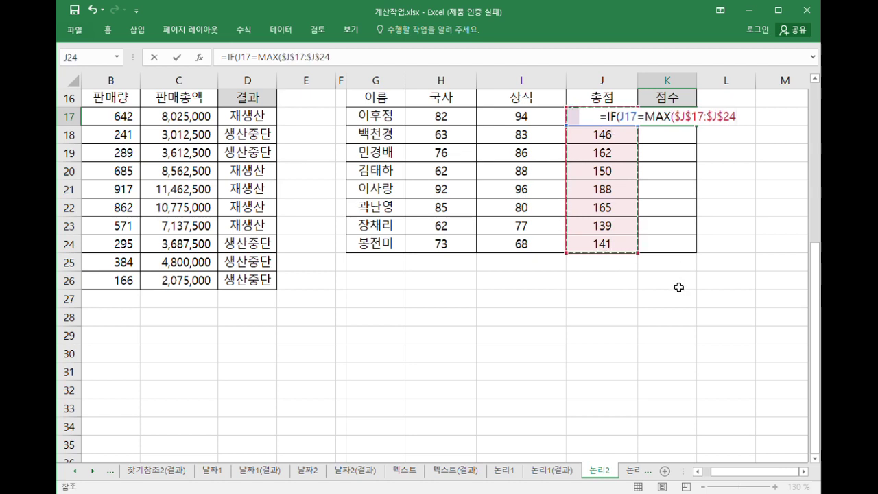
Close the MAX condition in the K17 formula and set "최고점수" as the value returned when it is true
{"action": "type", "text": "), \""}
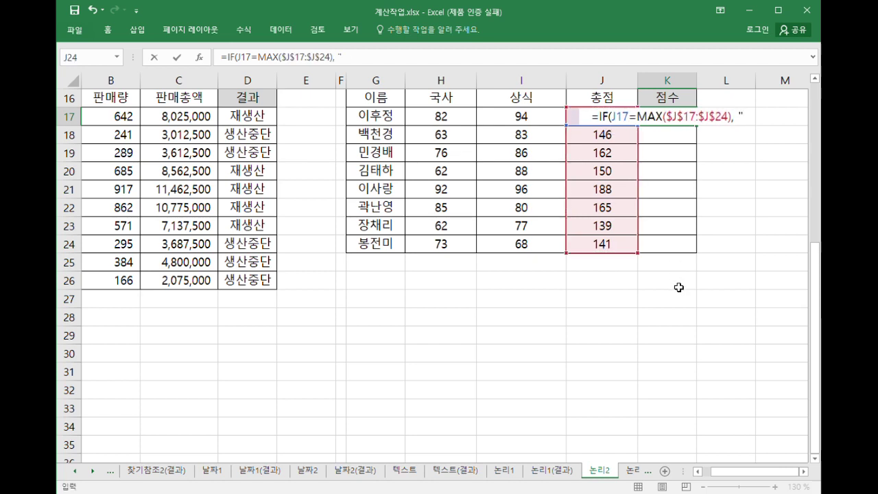
{"action": "type", "text": "최고점수\""}
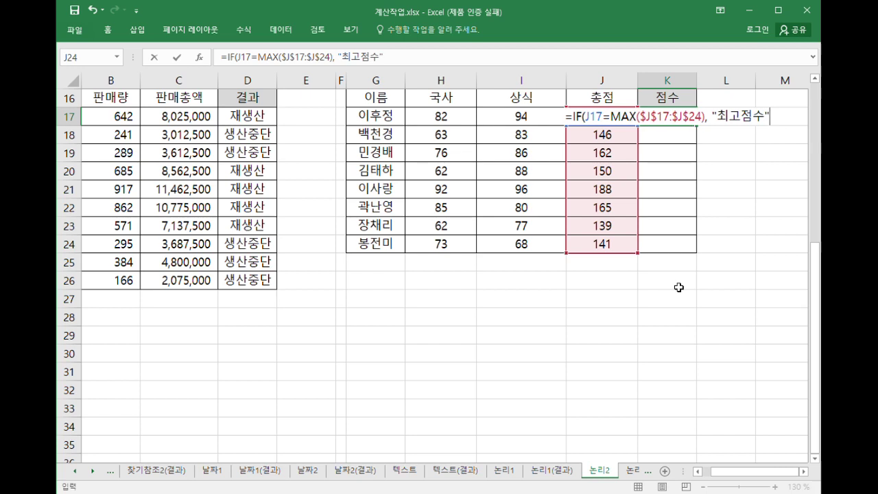
{"action": "type", "text": ", "}
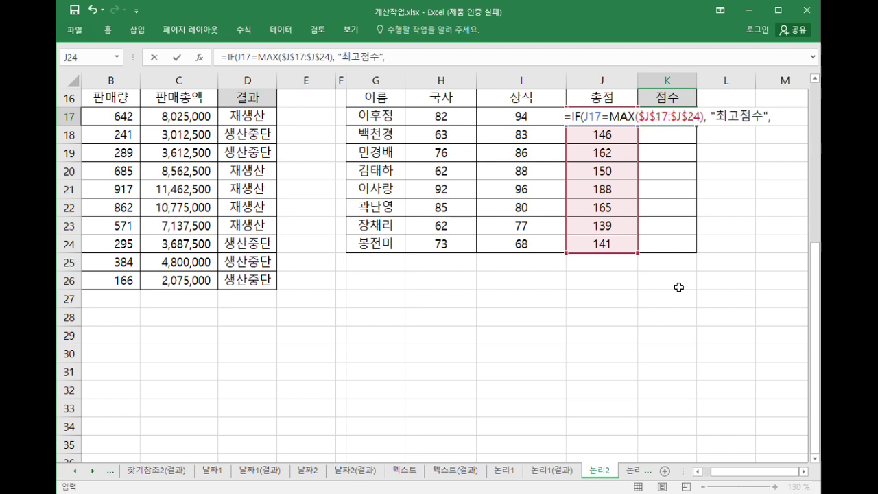
Nest a second IF in the K17 formula with the condition J17=MIN($J$17:$J$24, using absolute references for the range
{"action": "type", "text": "I"}
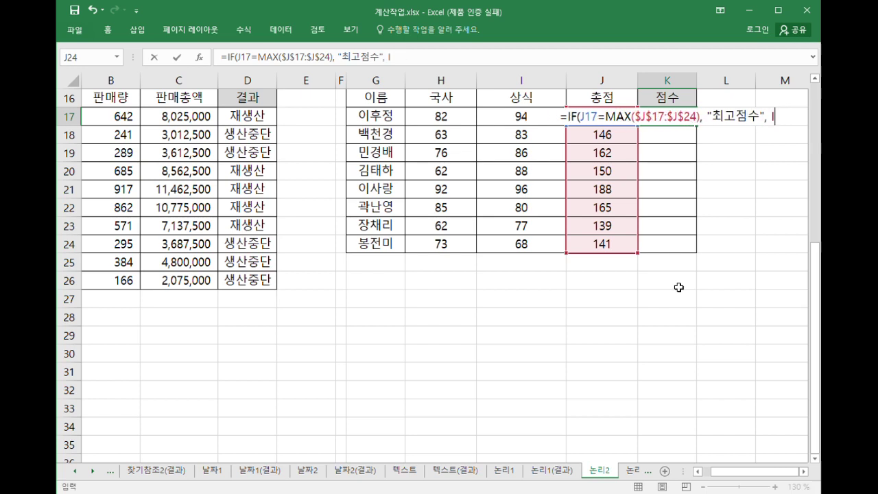
{"action": "type", "text": "F(j"}
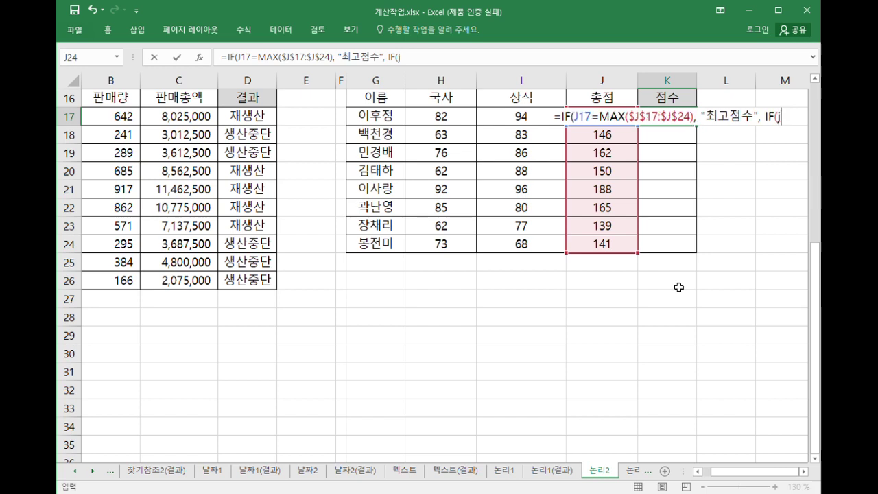
{"action": "key", "text": "BackSpace"}
{"action": "type", "text": "J17"}
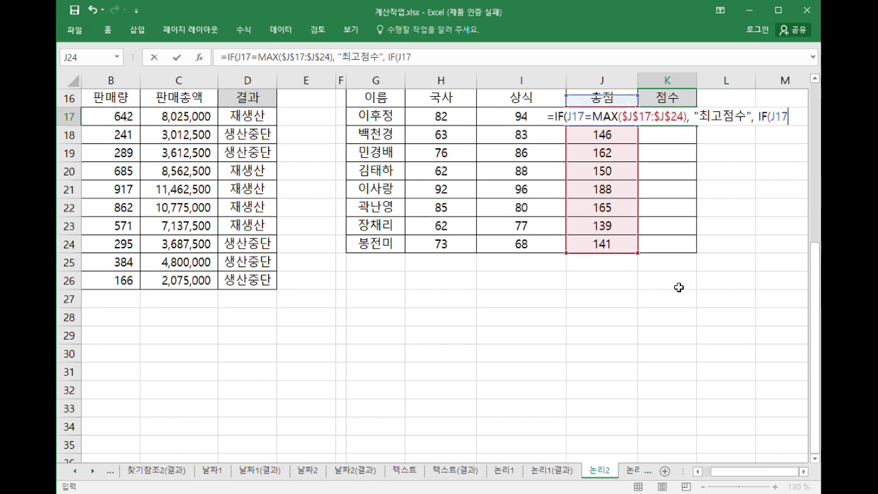
{"action": "type", "text": "="}
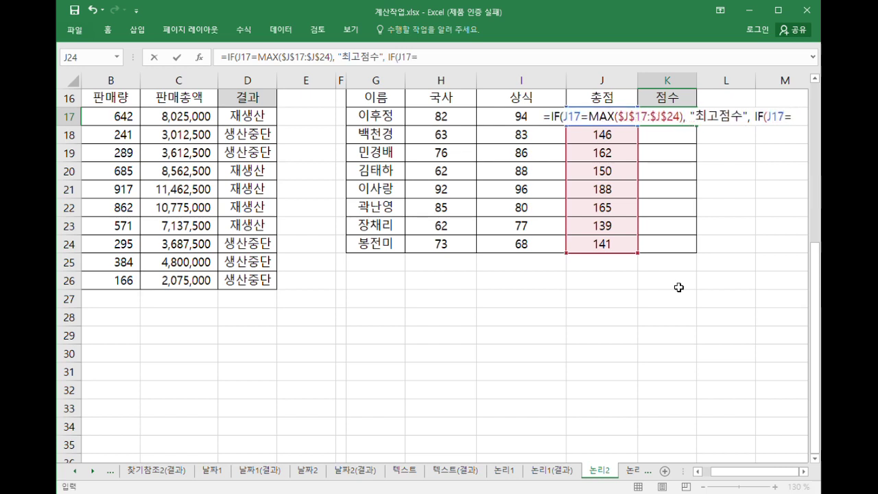
{"action": "type", "text": "MIN("}
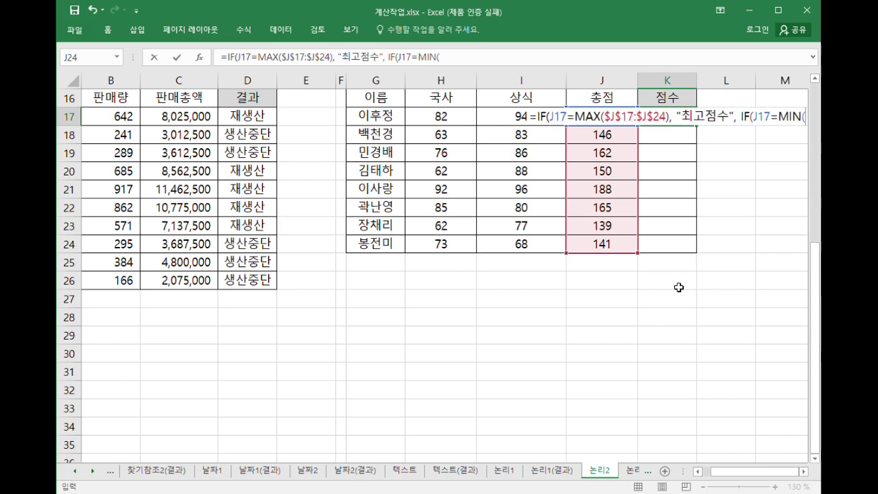
{"action": "left_click_drag", "start_coordinate": [590, 247], "coordinate": [600, 118]}
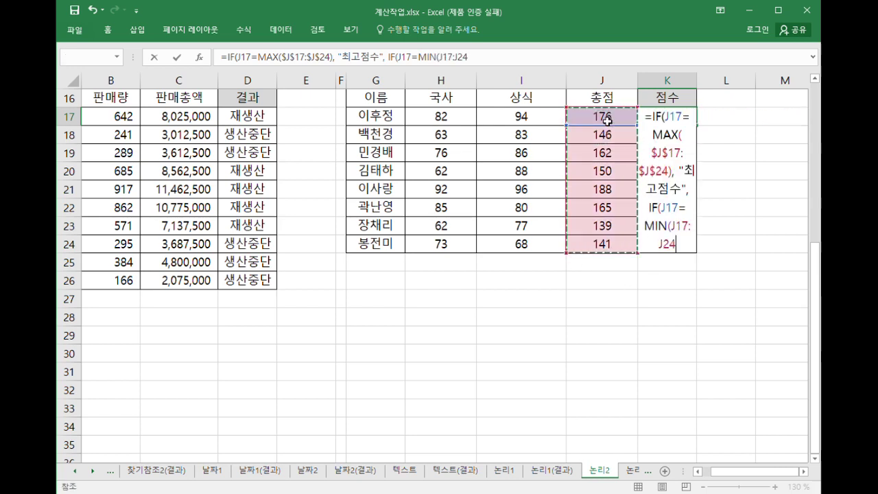
{"action": "key", "text": "F4"}
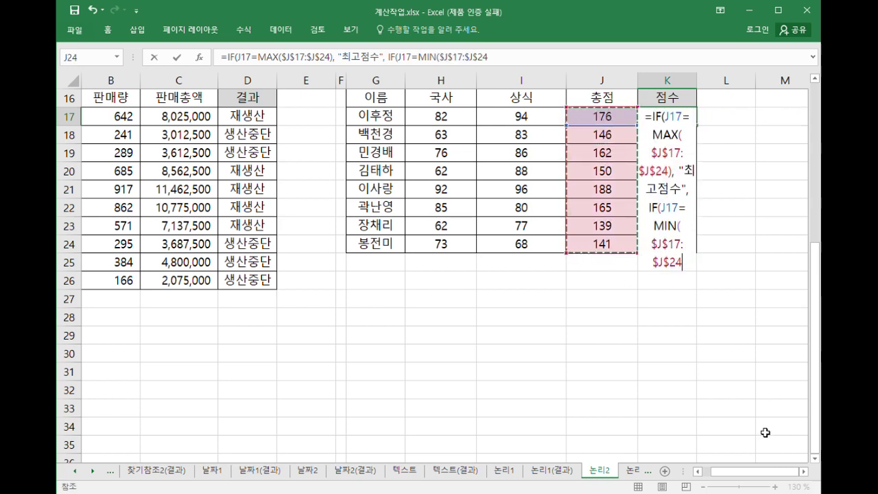
Complete the nested IF in K17 to return "최저점수" for the minimum and an empty string "" otherwise, closing both functions
{"action": "left_click", "coordinate": [803, 471]}
{"action": "left_click", "coordinate": [804, 472]}
{"action": "left_click", "coordinate": [804, 472]}
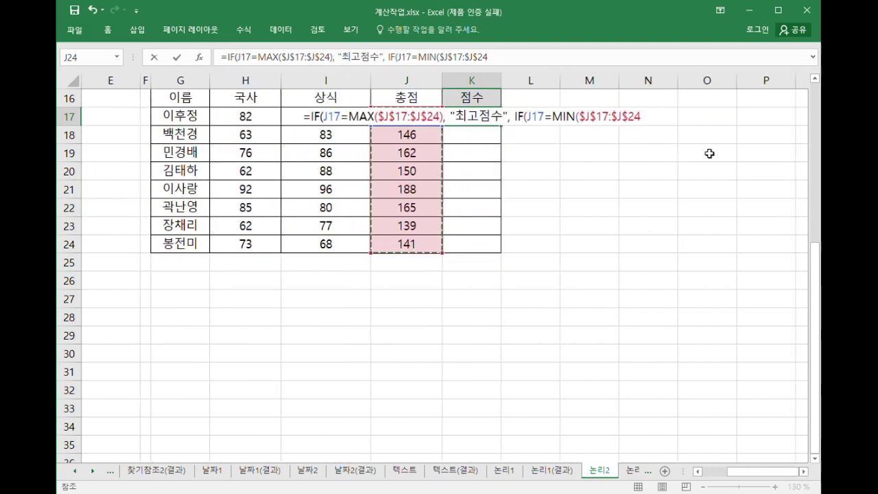
{"action": "type", "text": "), \"최"}
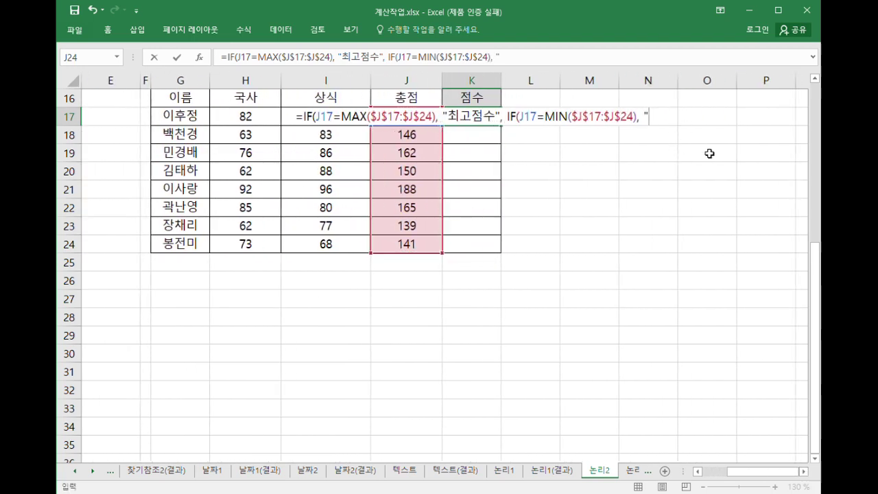
{"action": "type", "text": "젓"}
{"action": "type", "text": "점수\""}
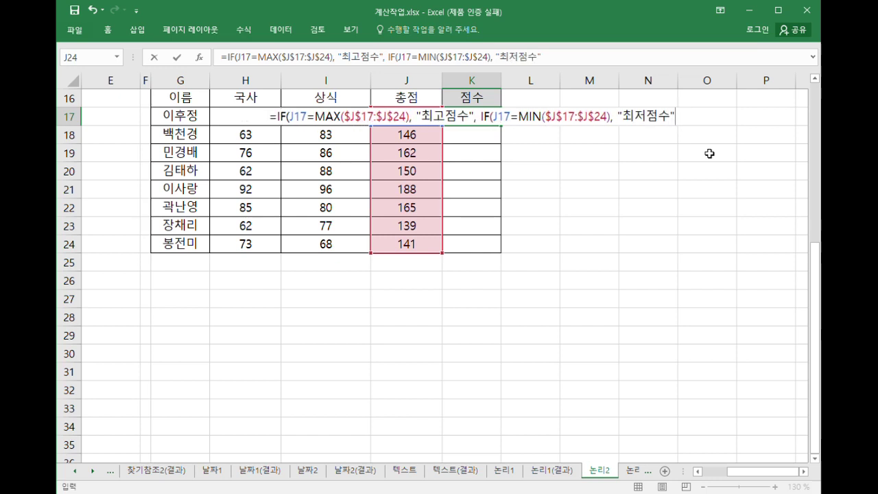
{"action": "type", "text": ", \"\""}
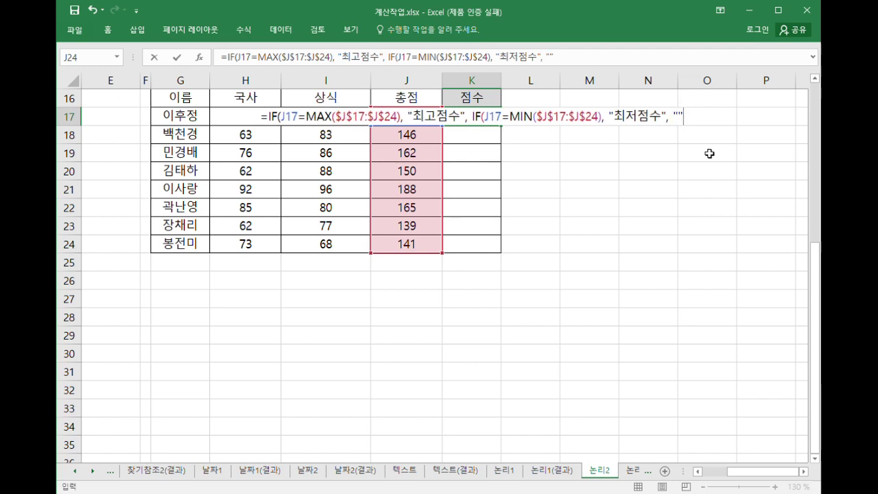
{"action": "type", "text": "))"}
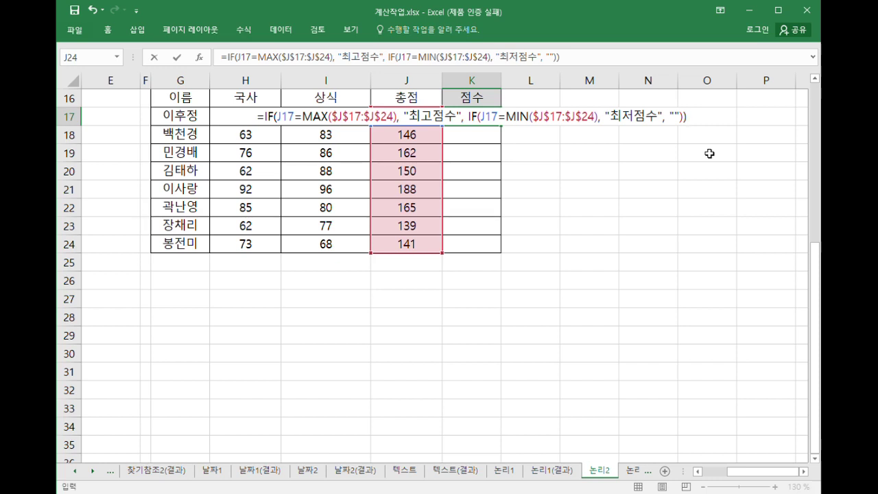
Enter the K17 formula and copy it down the 점수 column to K24
{"action": "key", "text": "Return"}
{"action": "left_click", "coordinate": [480, 121]}
{"action": "left_click_drag", "start_coordinate": [486, 125], "coordinate": [499, 254]}
{"action": "left_click", "coordinate": [613, 208]}
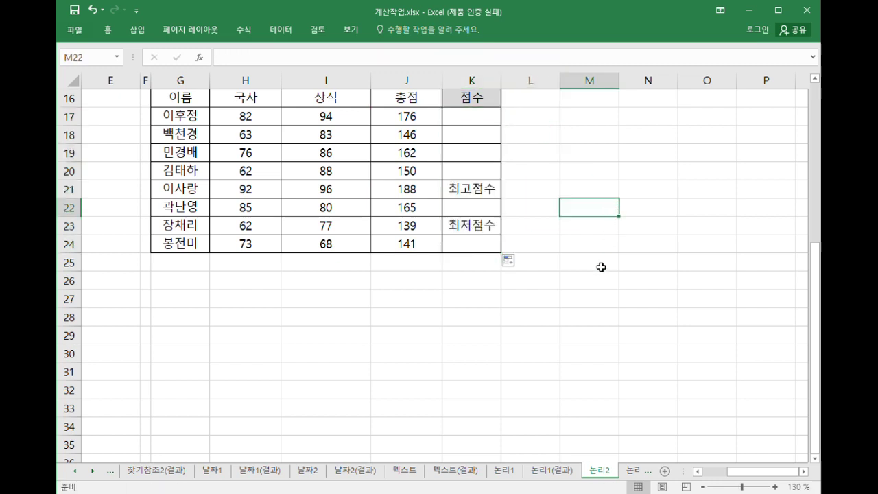